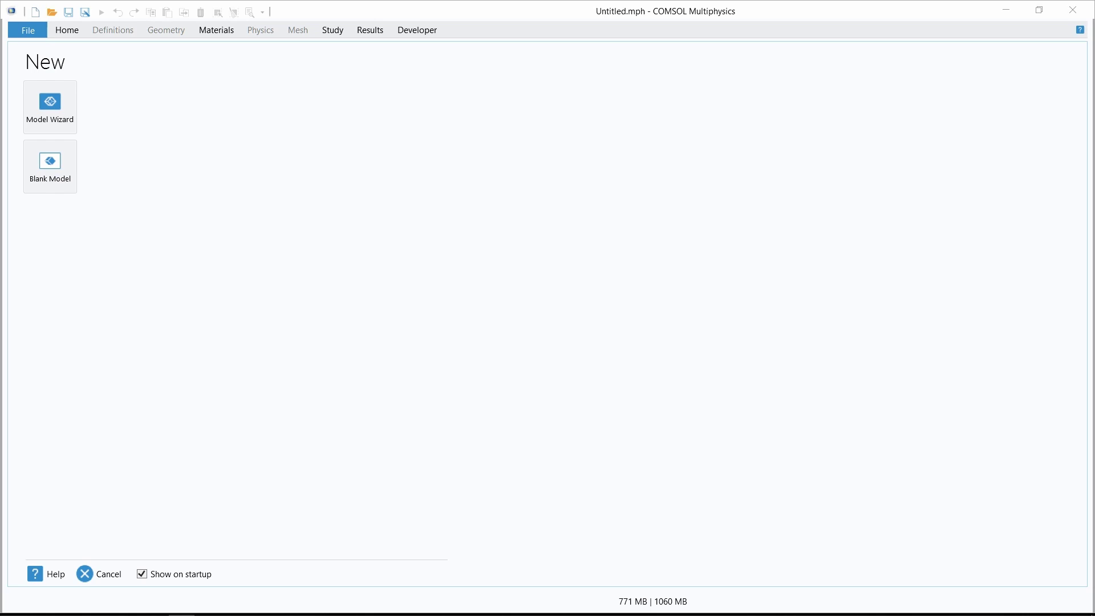
Start a 3D model with the Model Wizard and add the Heat Transfer in Solids (ht) physics interface
{"action": "left_click", "coordinate": [59, 120]}
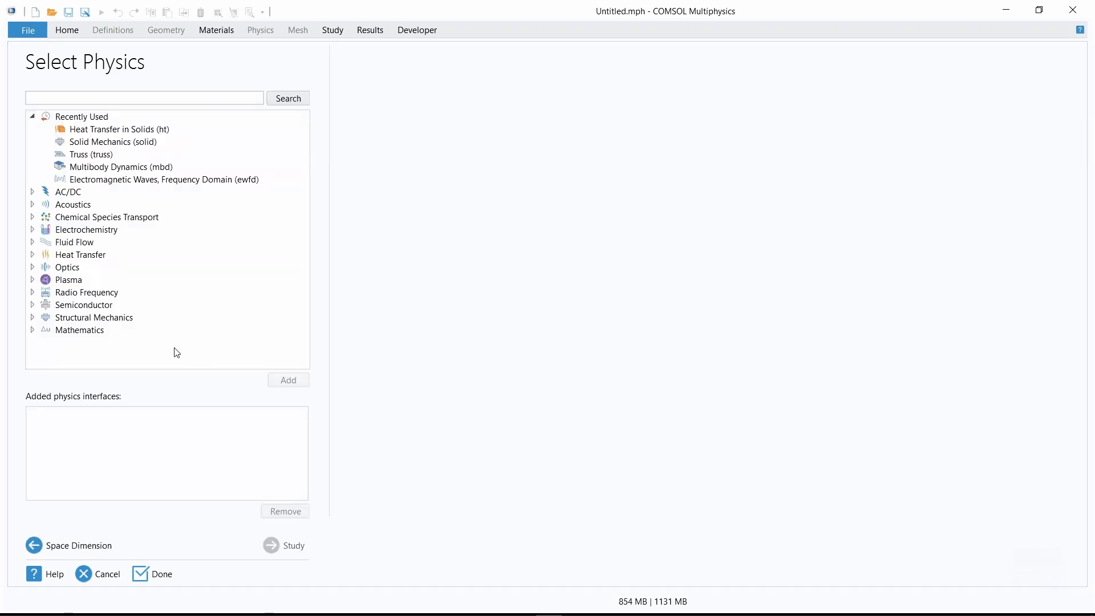
{"action": "left_click", "coordinate": [32, 254]}
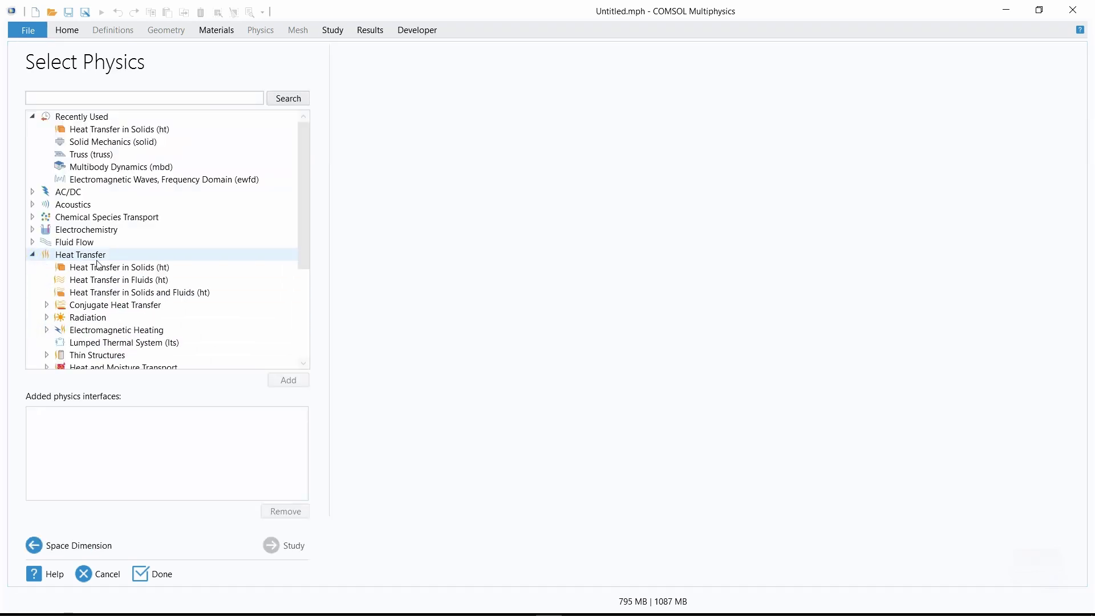
{"action": "left_click", "coordinate": [104, 268]}
{"action": "left_click", "coordinate": [285, 380]}
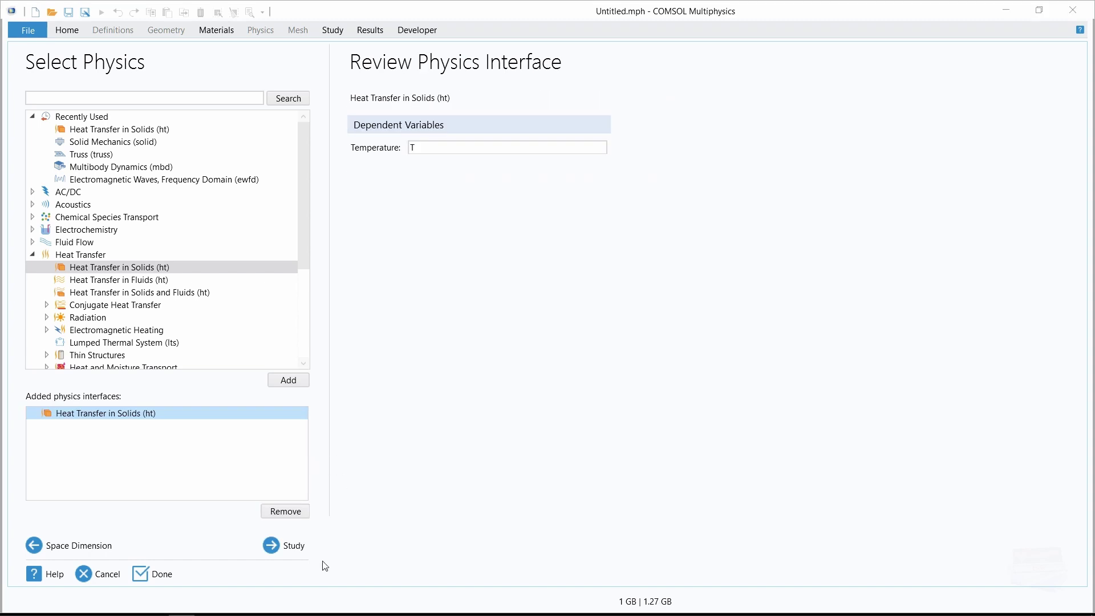
Choose a Stationary study for the heat transfer model and finish the model setup
{"action": "left_click", "coordinate": [278, 546]}
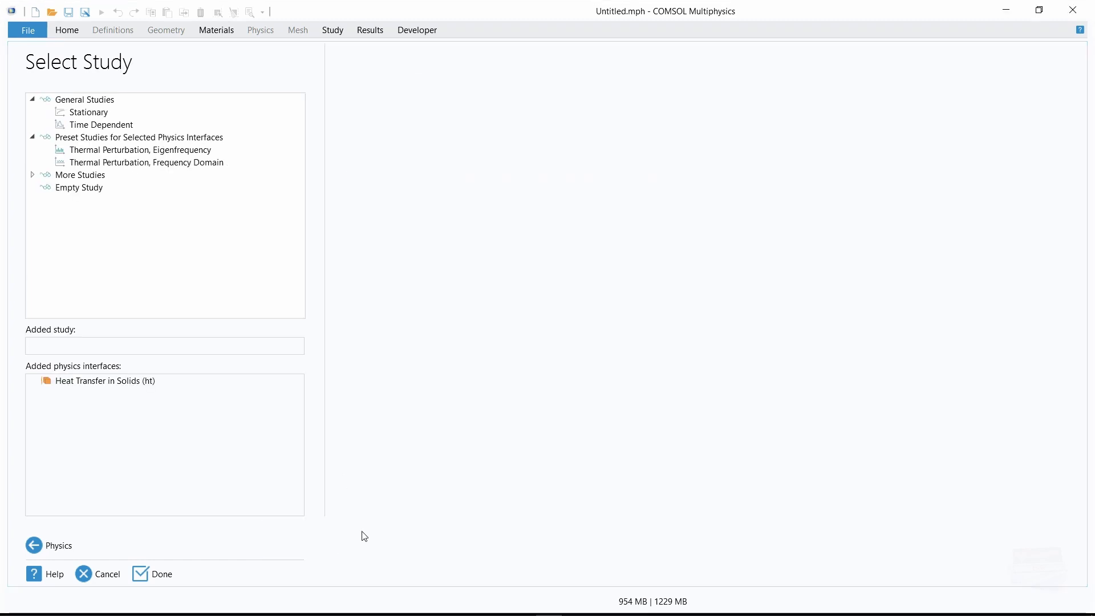
{"action": "left_click", "coordinate": [92, 114]}
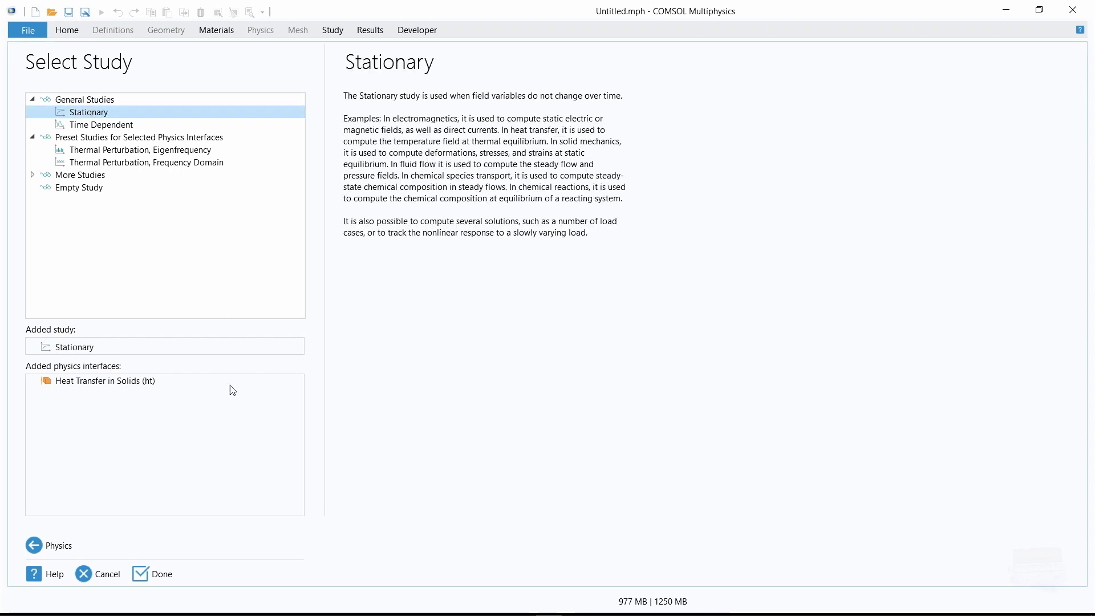
{"action": "left_click", "coordinate": [155, 572]}
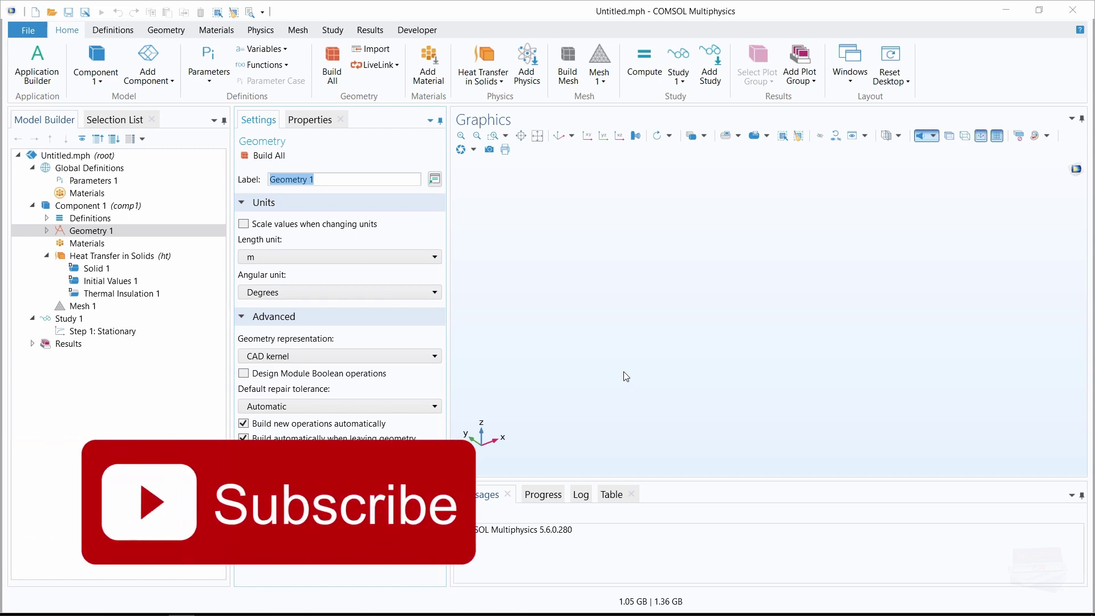
Insert the geometry sequence from surface_mount_package_geom_sequence.mph and build all of its geometry objects
{"action": "left_click", "coordinate": [167, 30]}
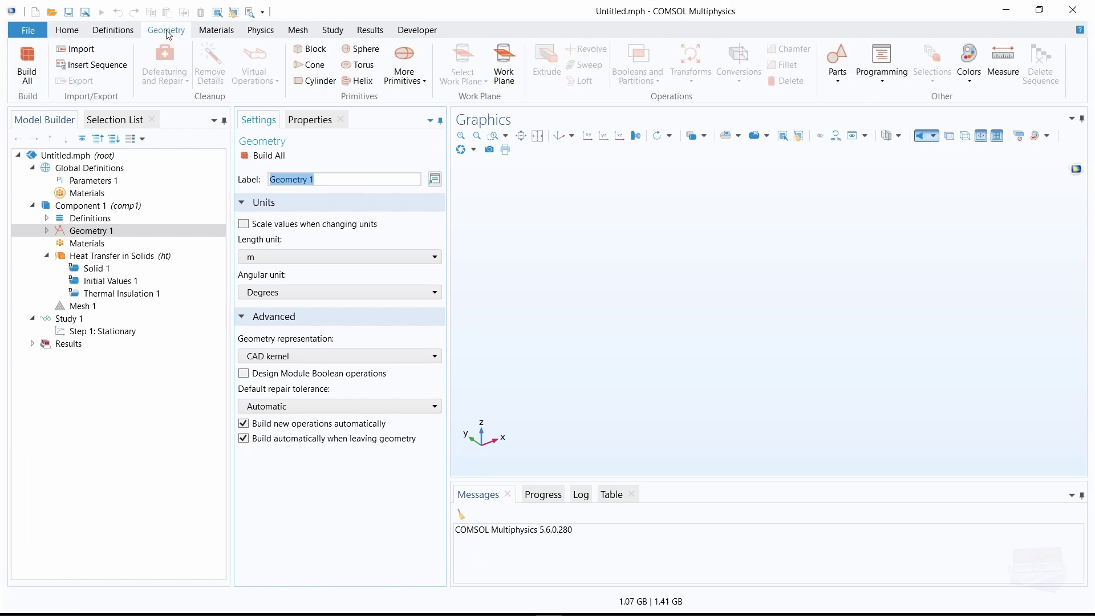
{"action": "left_click", "coordinate": [84, 69]}
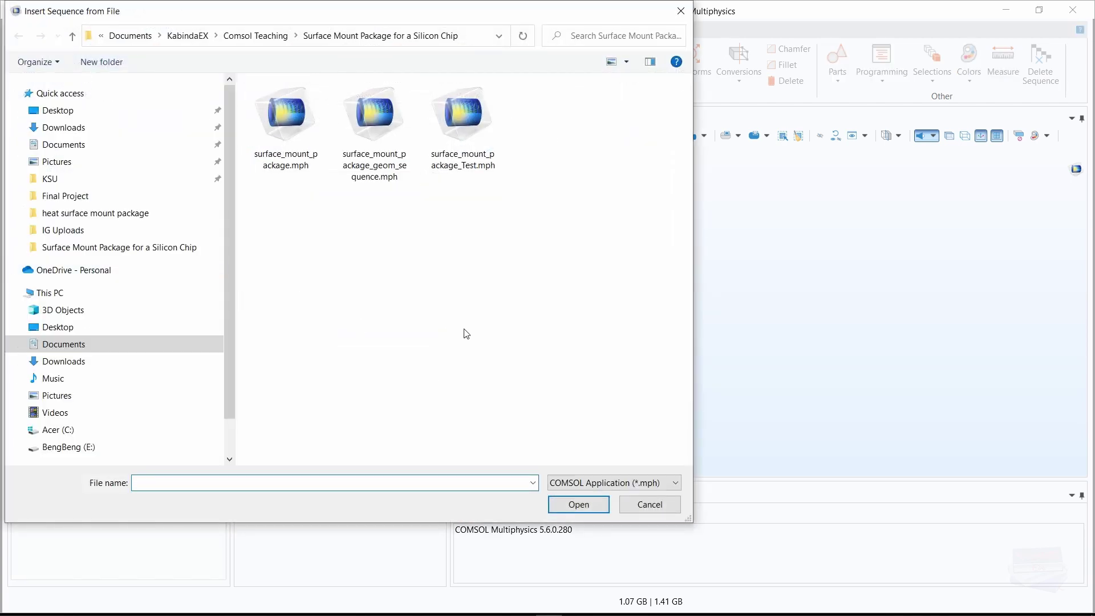
{"action": "left_click", "coordinate": [374, 152]}
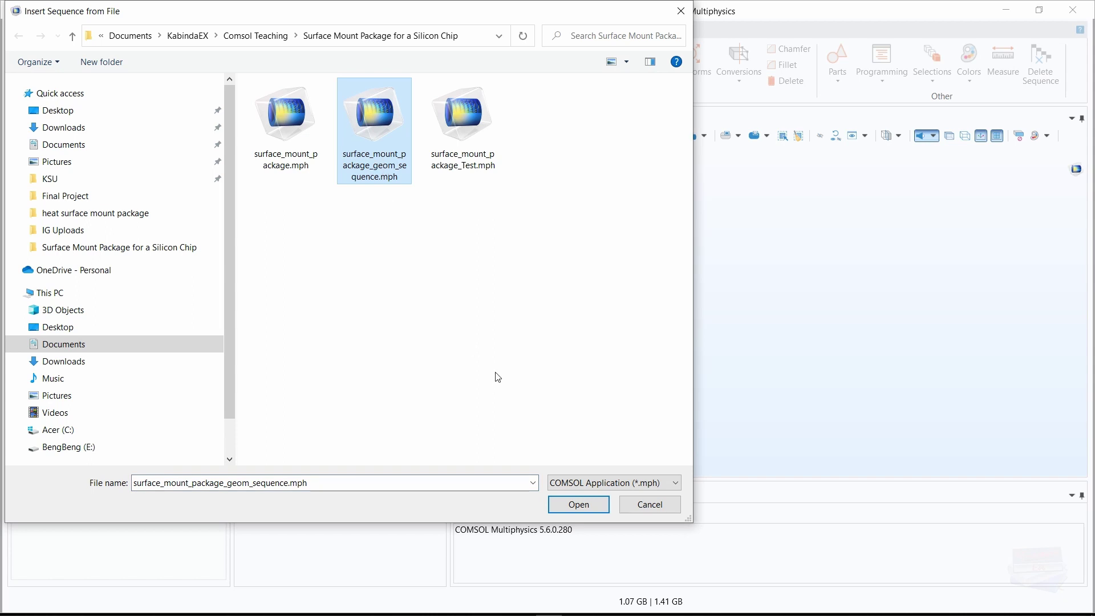
{"action": "left_click", "coordinate": [578, 505]}
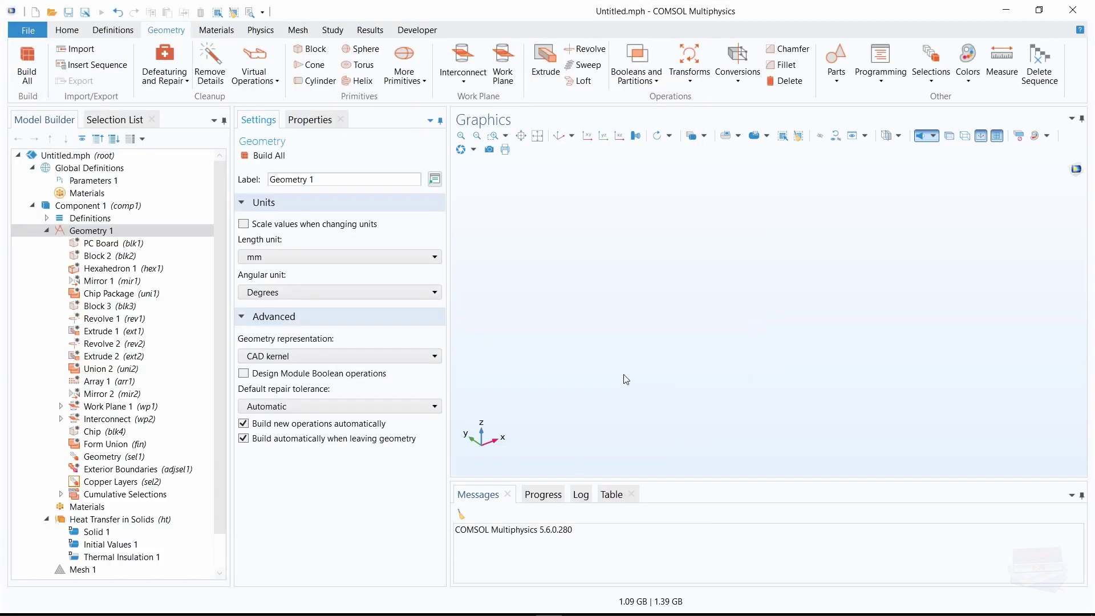
{"action": "left_click", "coordinate": [264, 159]}
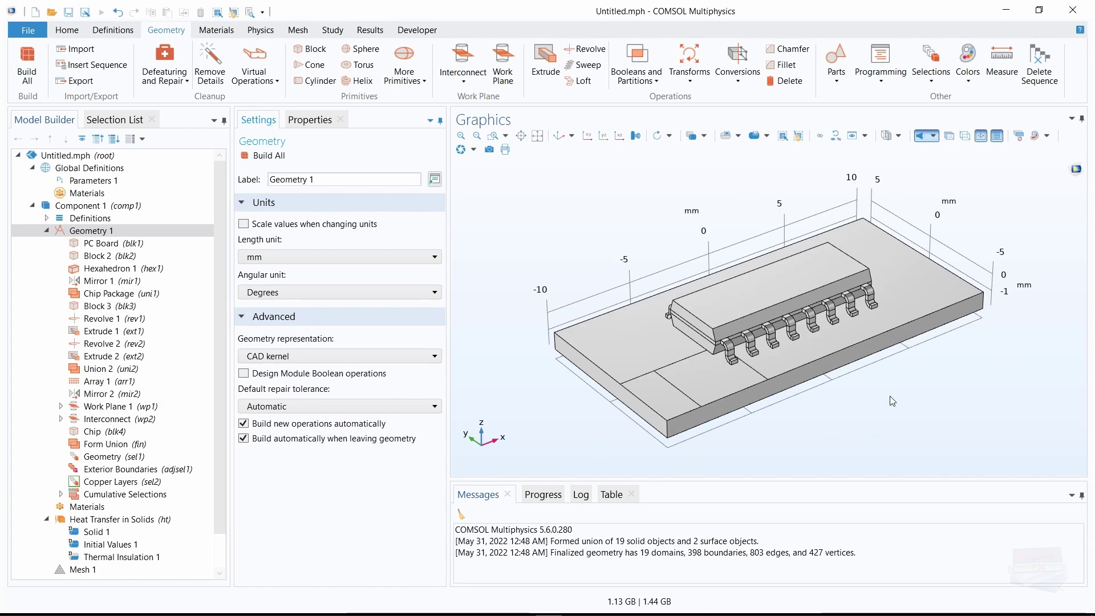
Hide the grid and make the geometry transparent, then collapse the Geometry 1 node in the model tree
{"action": "left_click", "coordinate": [997, 136]}
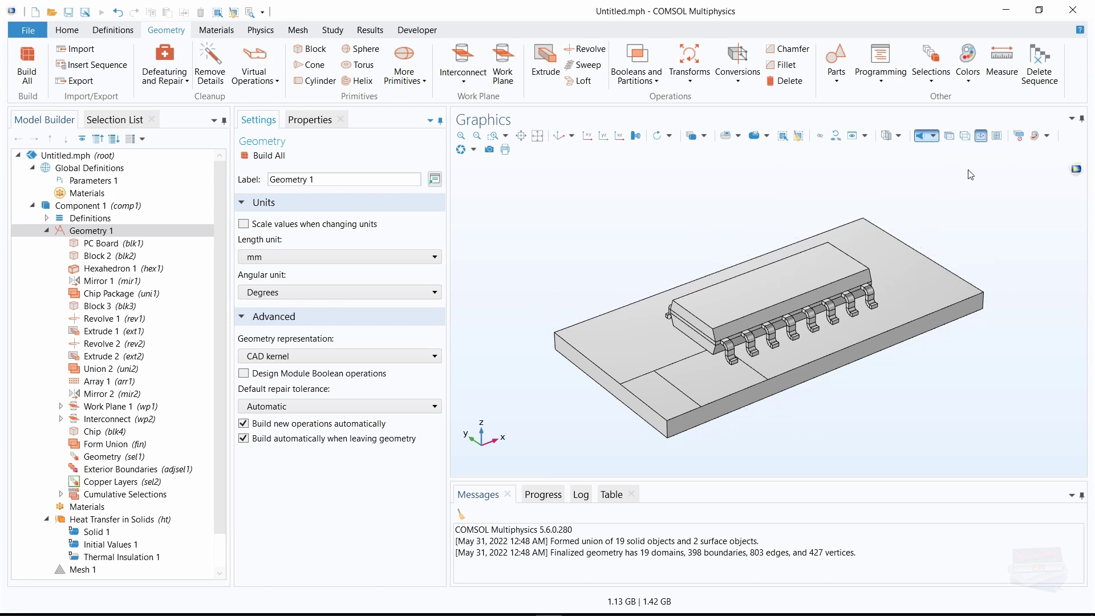
{"action": "left_click", "coordinate": [949, 137]}
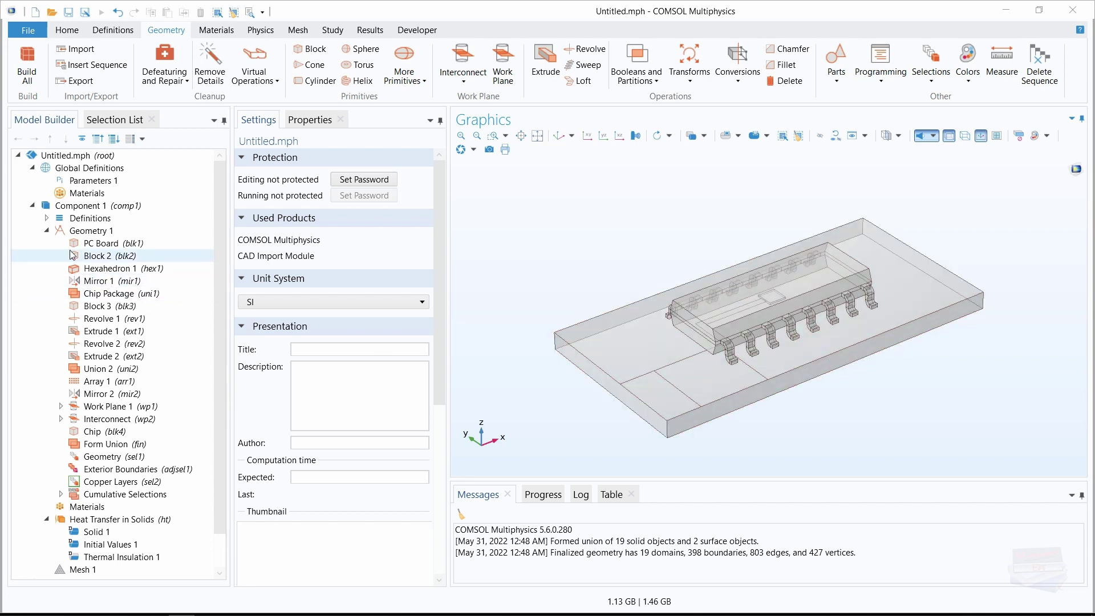
{"action": "left_click", "coordinate": [47, 231]}
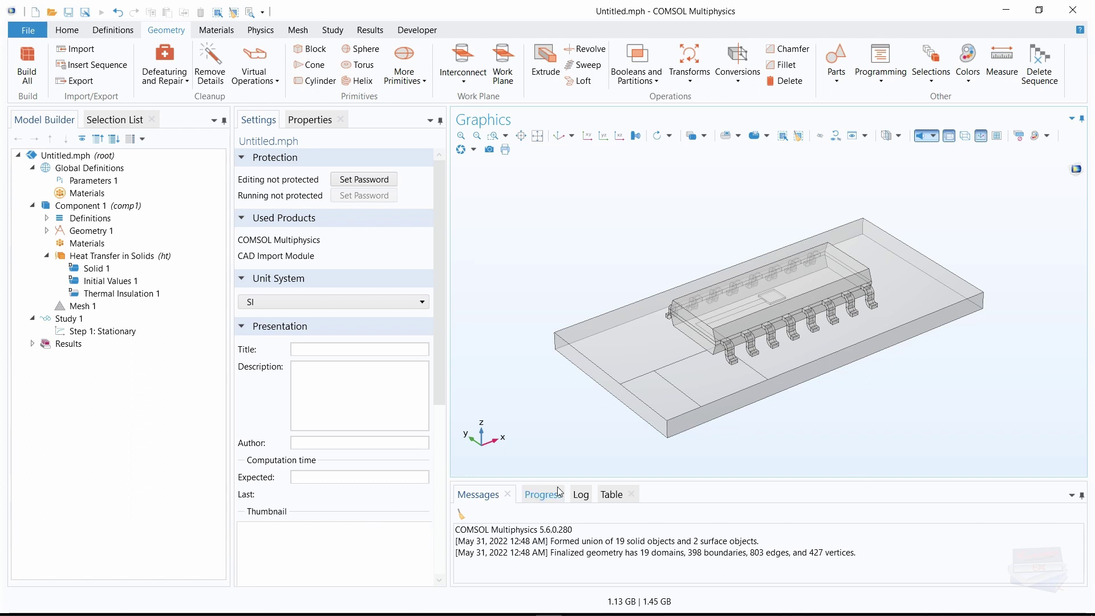
Add the built-in materials Aluminum and FR4 (Circuit Board) to the component
{"action": "left_click", "coordinate": [214, 31]}
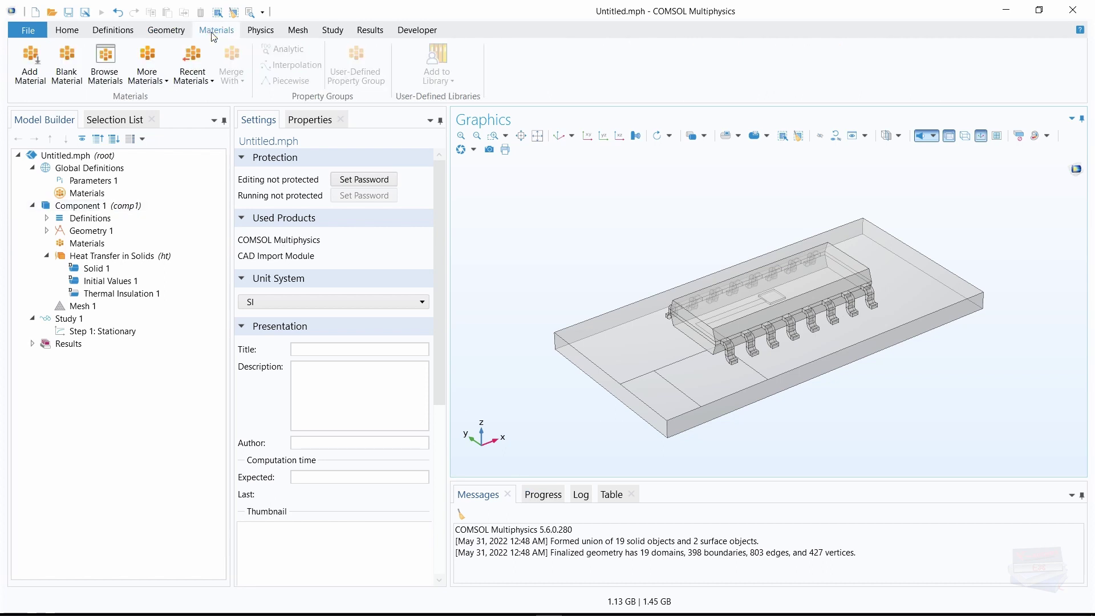
{"action": "left_click", "coordinate": [29, 70]}
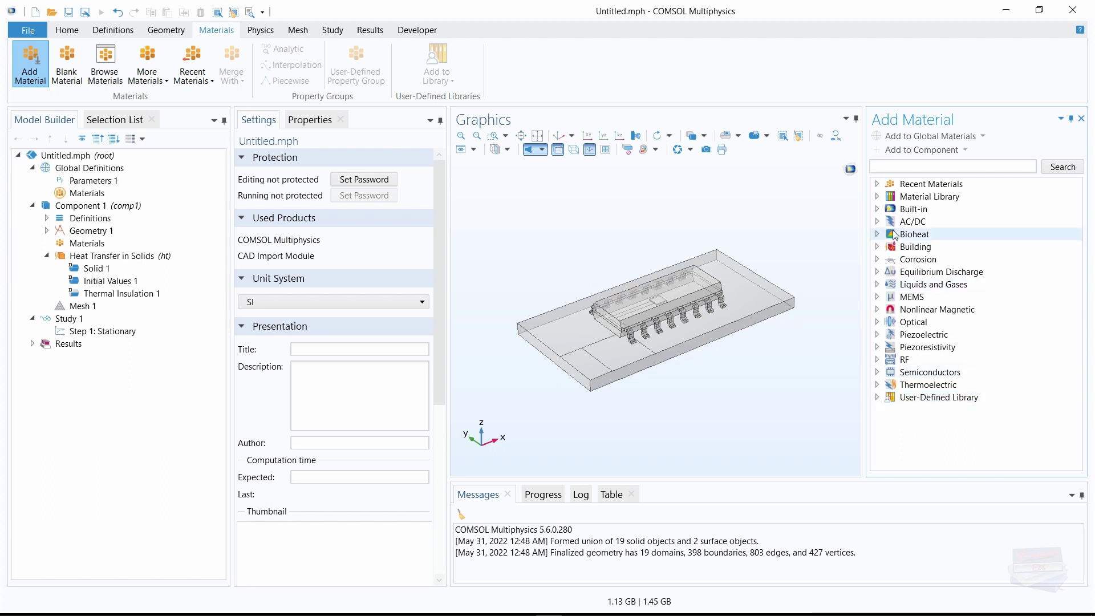
{"action": "left_click", "coordinate": [877, 209]}
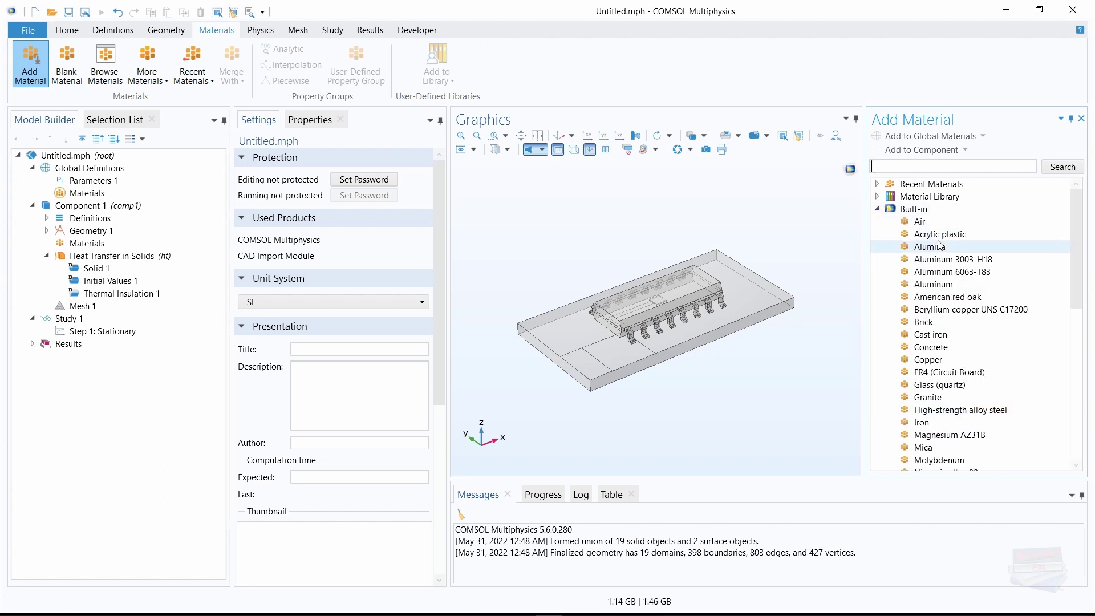
{"action": "left_click", "coordinate": [934, 287]}
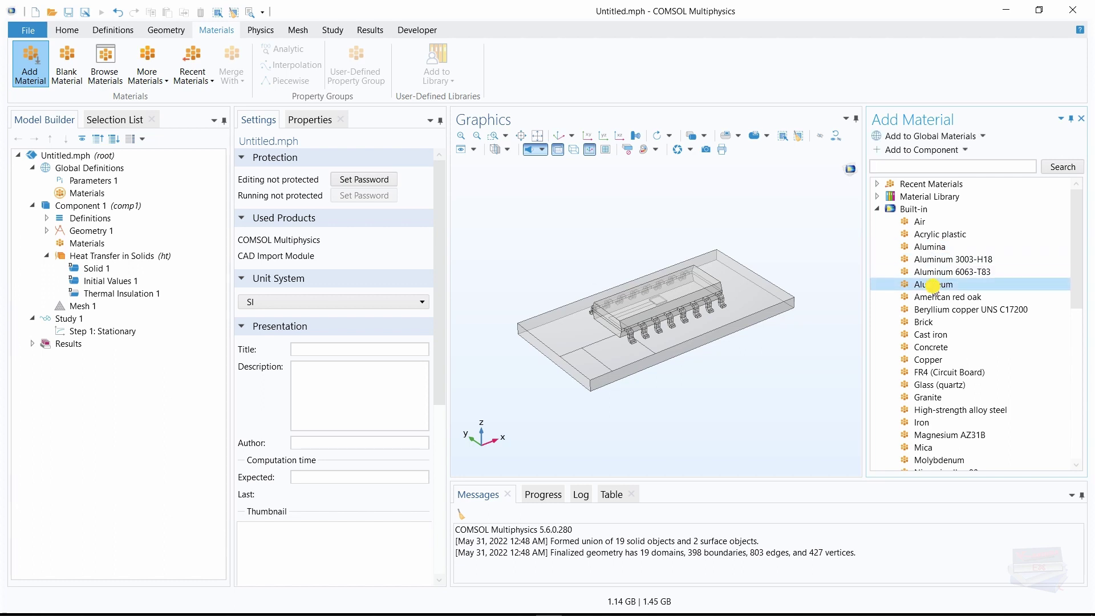
{"action": "left_click", "coordinate": [913, 153]}
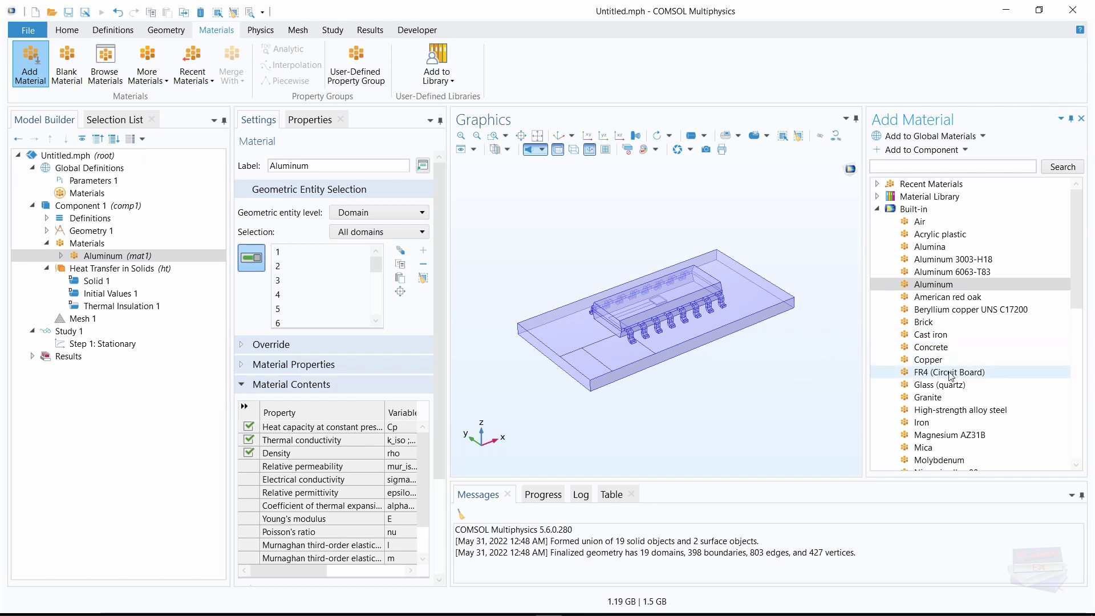
{"action": "left_click", "coordinate": [937, 373]}
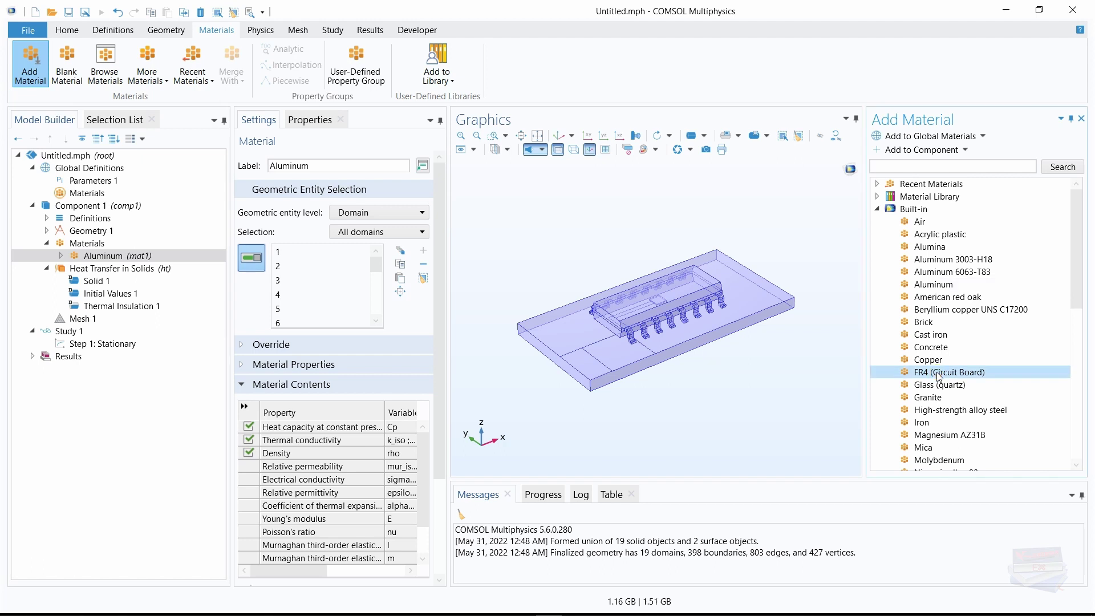
{"action": "left_click", "coordinate": [902, 151]}
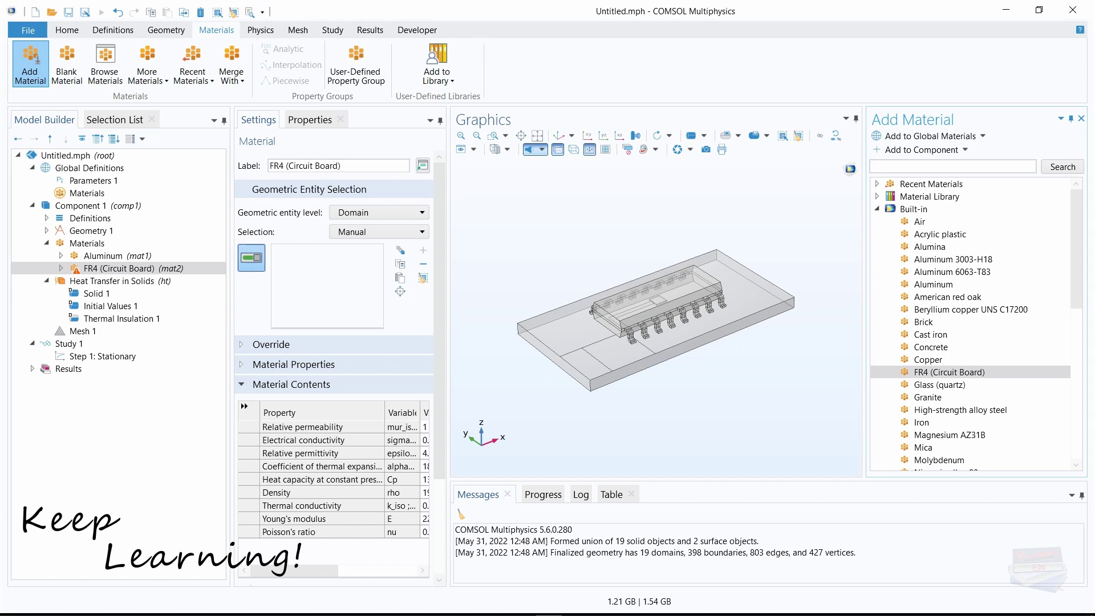
Assign the Aluminum material to the Pins selection, widening the settings area to show its property values
{"action": "left_click", "coordinate": [93, 258]}
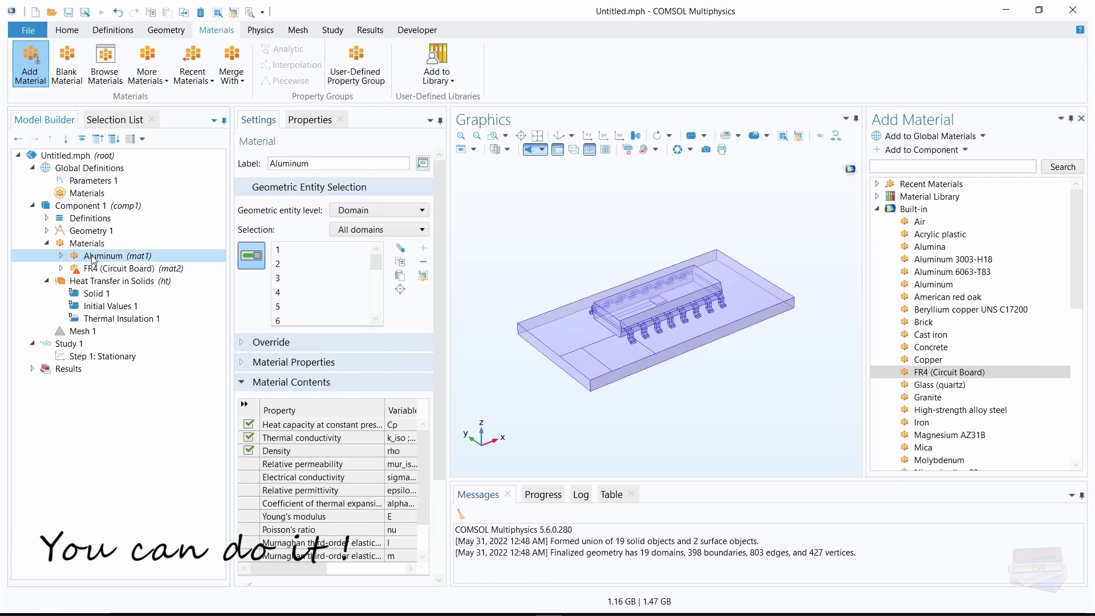
{"action": "mouse_move", "coordinate": [451, 300]}
{"action": "left_mouse_down"}
{"action": "mouse_move", "coordinate": [512, 300]}
{"action": "mouse_move", "coordinate": [498, 299]}
{"action": "left_mouse_up"}
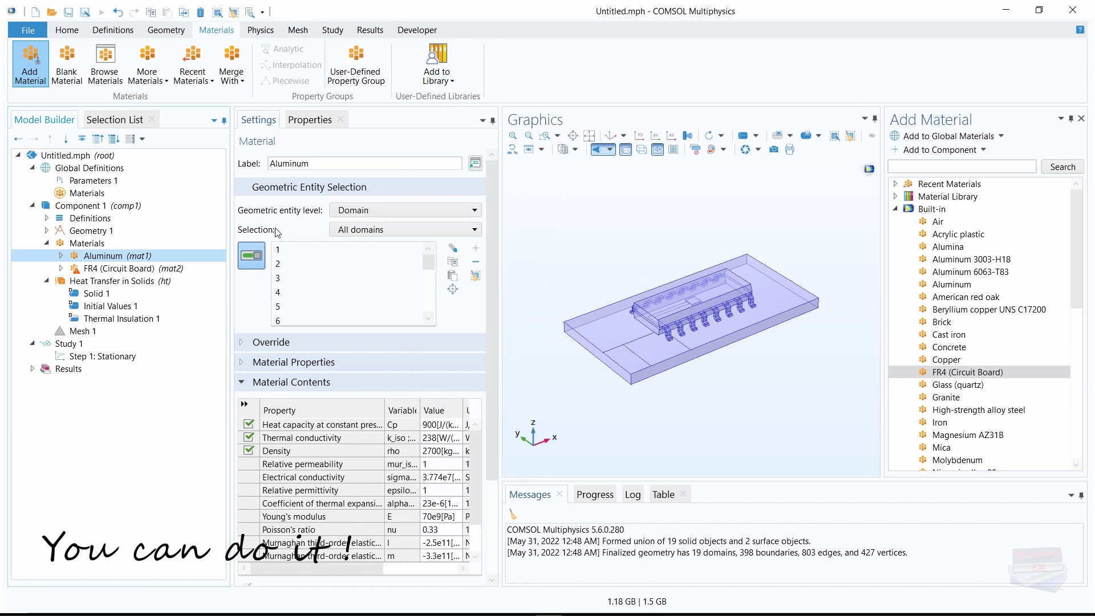
{"action": "left_click", "coordinate": [468, 231]}
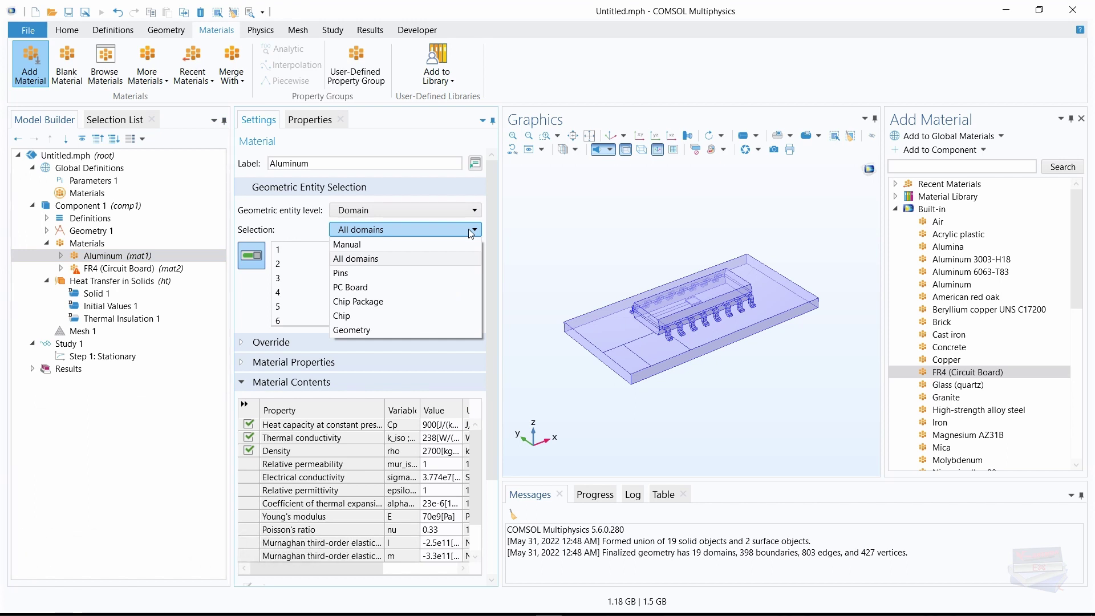
{"action": "left_click", "coordinate": [398, 276]}
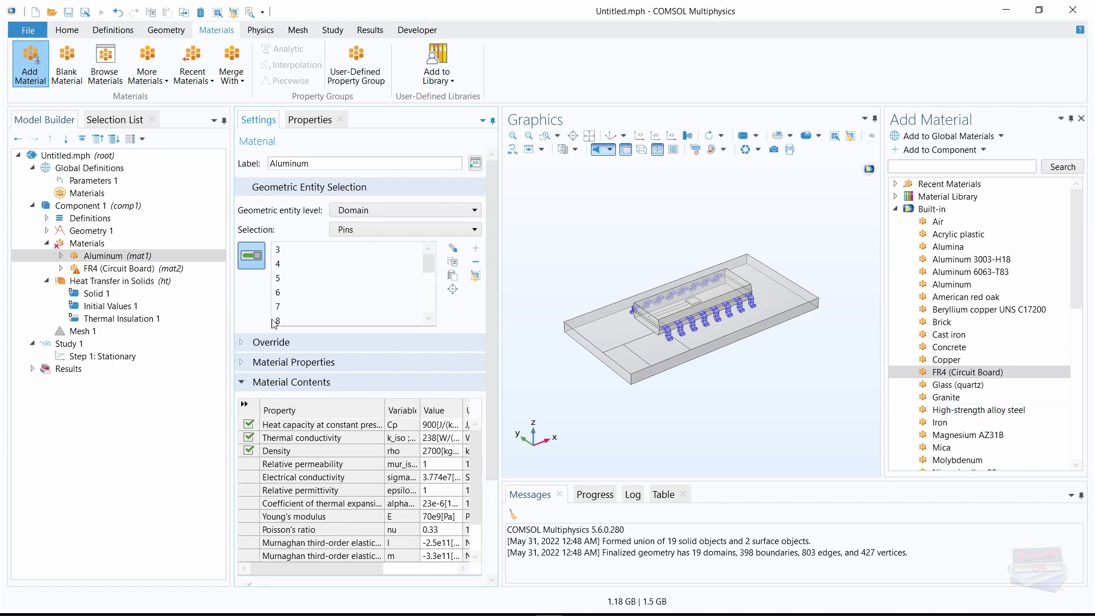
Assign the FR4 (Circuit Board) material to the PC Board selection
{"action": "left_click", "coordinate": [99, 274]}
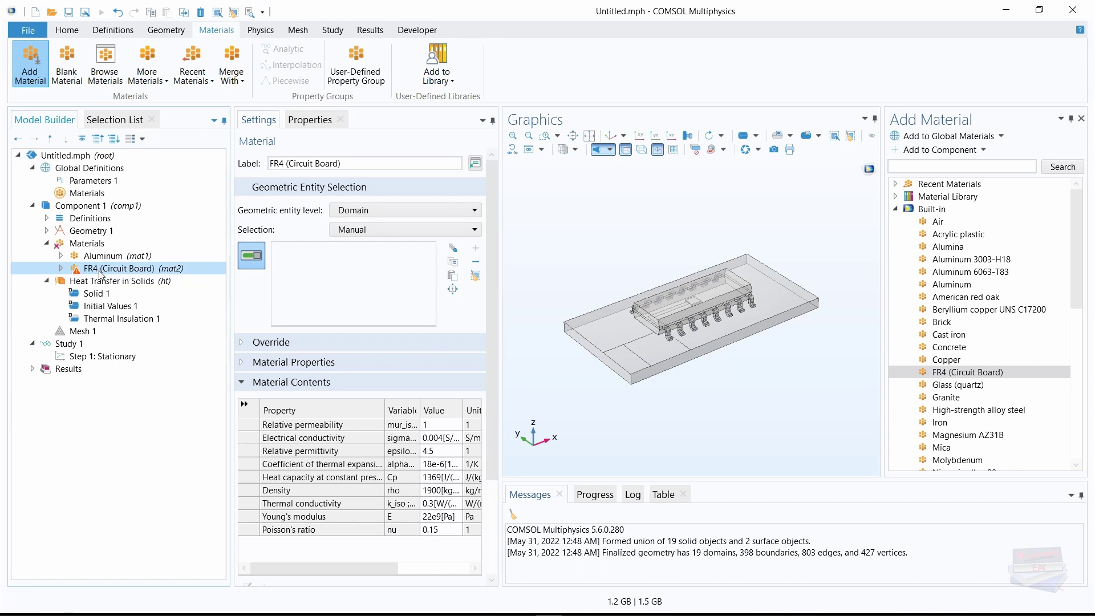
{"action": "left_click", "coordinate": [449, 228]}
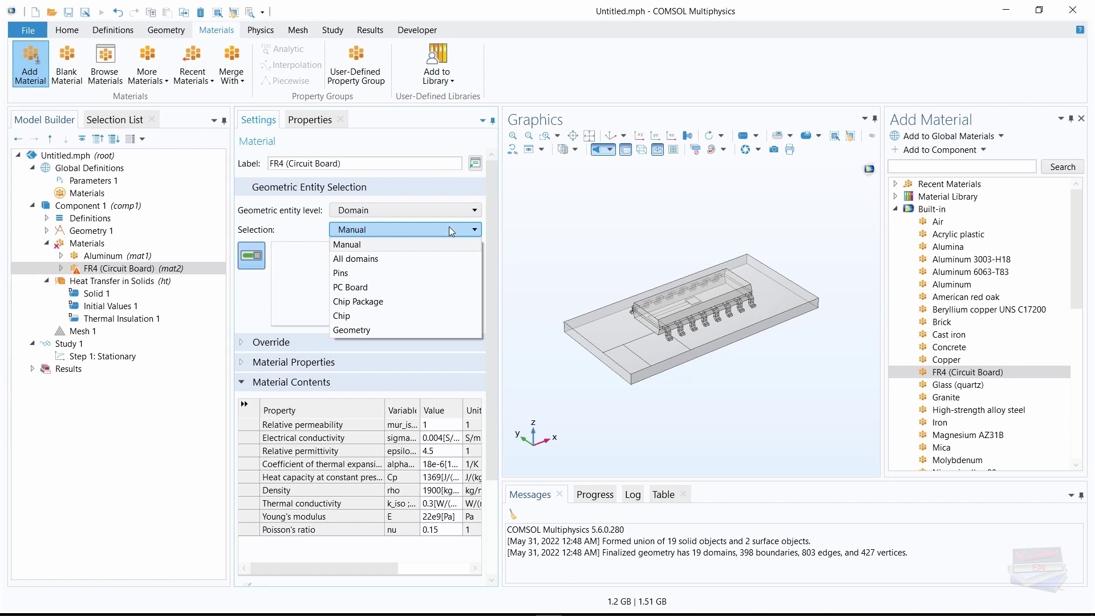
{"action": "left_click", "coordinate": [357, 289]}
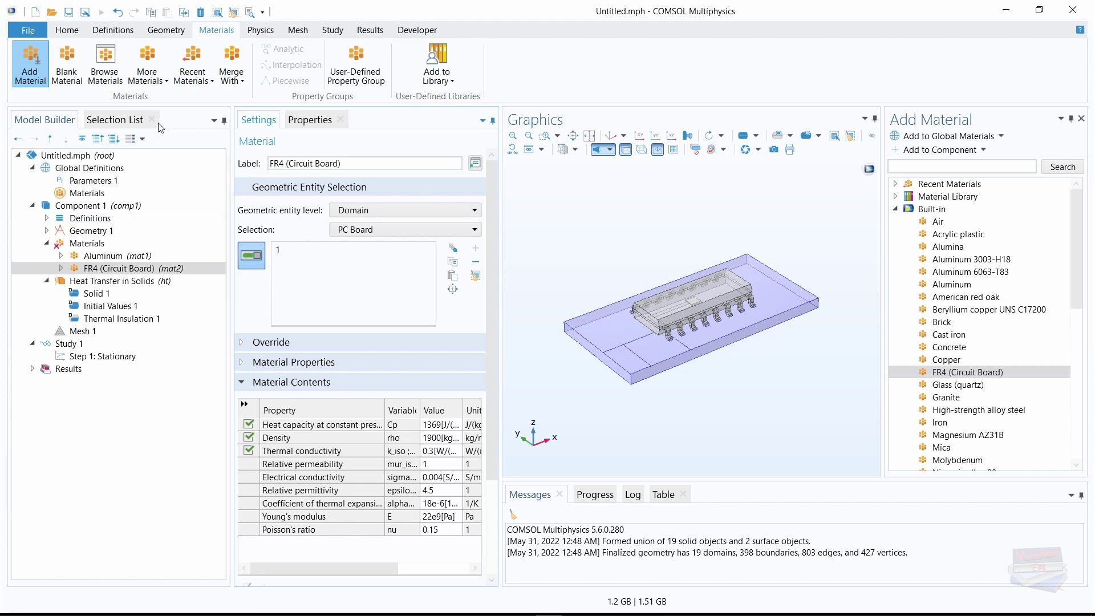
Create a blank material labelled Plastic and set its geometric entity selection to Chip Package
{"action": "left_click", "coordinate": [67, 69]}
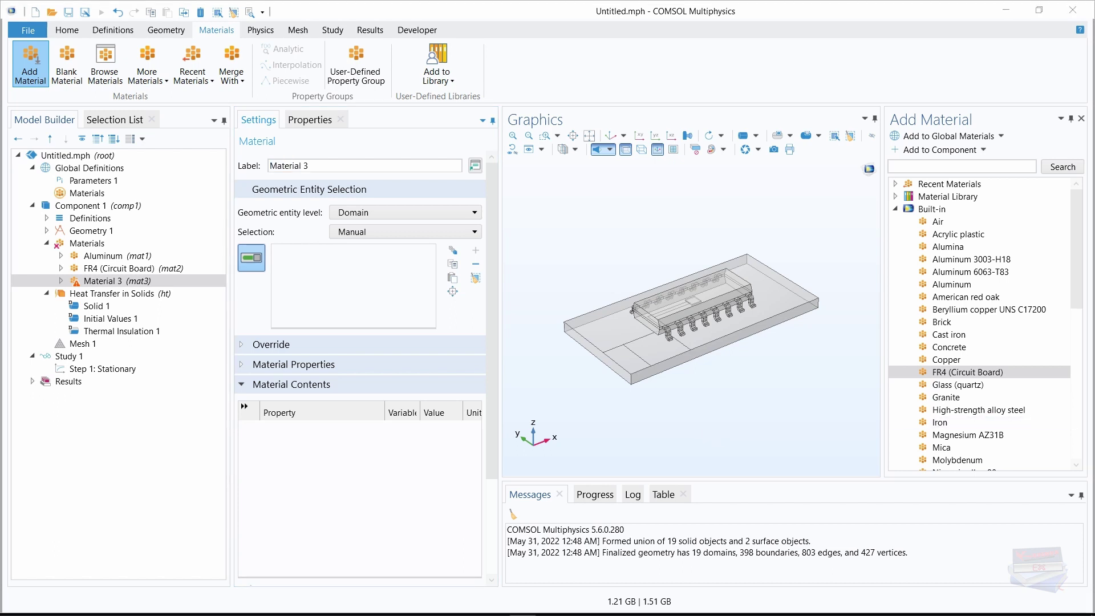
{"action": "left_click_drag", "start_coordinate": [323, 166], "coordinate": [265, 161]}
{"action": "type", "text": "Plastic"}
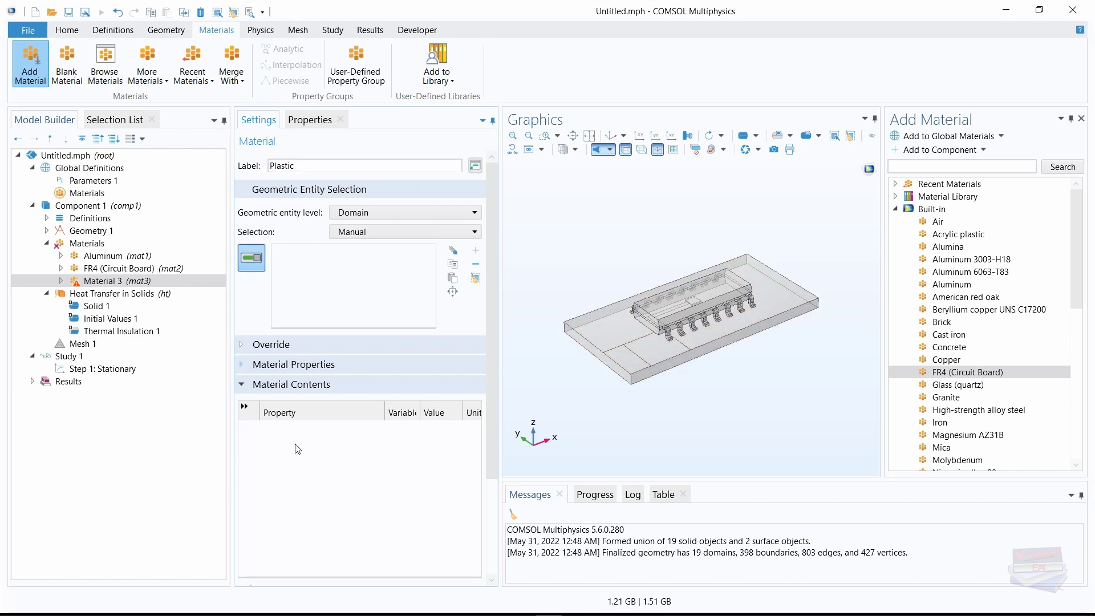
{"action": "left_click", "coordinate": [306, 475]}
{"action": "left_click", "coordinate": [466, 231]}
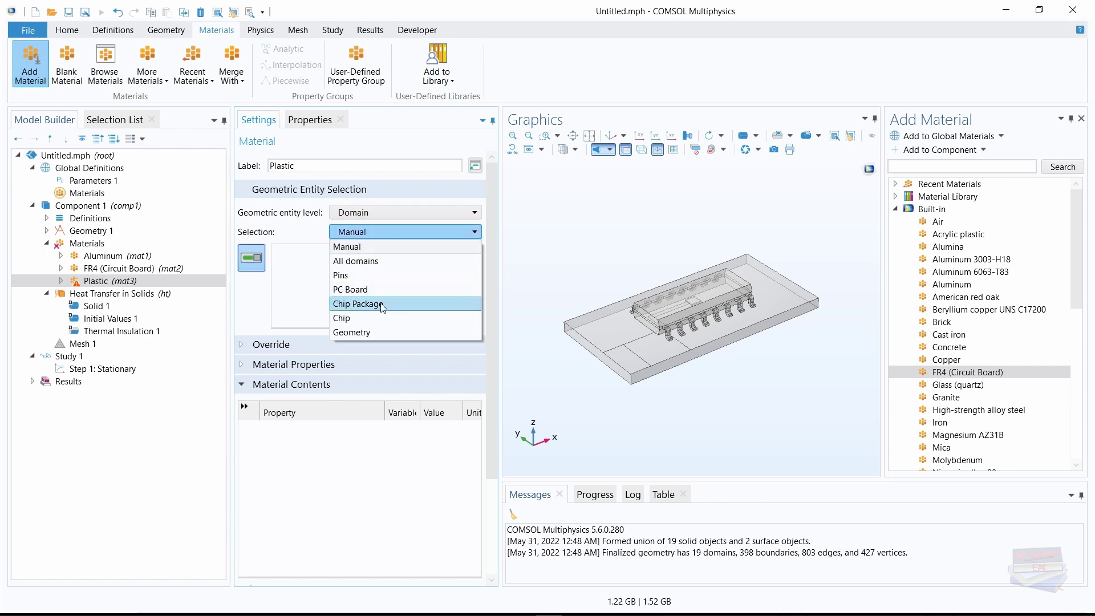
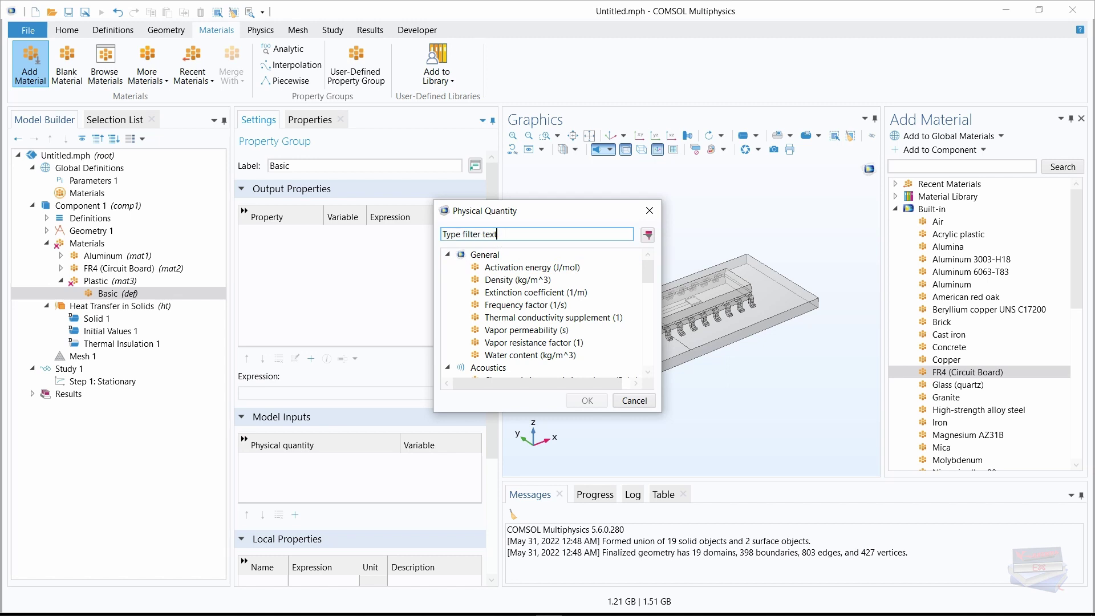
Filter the physical quantities for density and add Density to the output properties of Plastic's Basic property group
{"action": "type", "text": "density"}
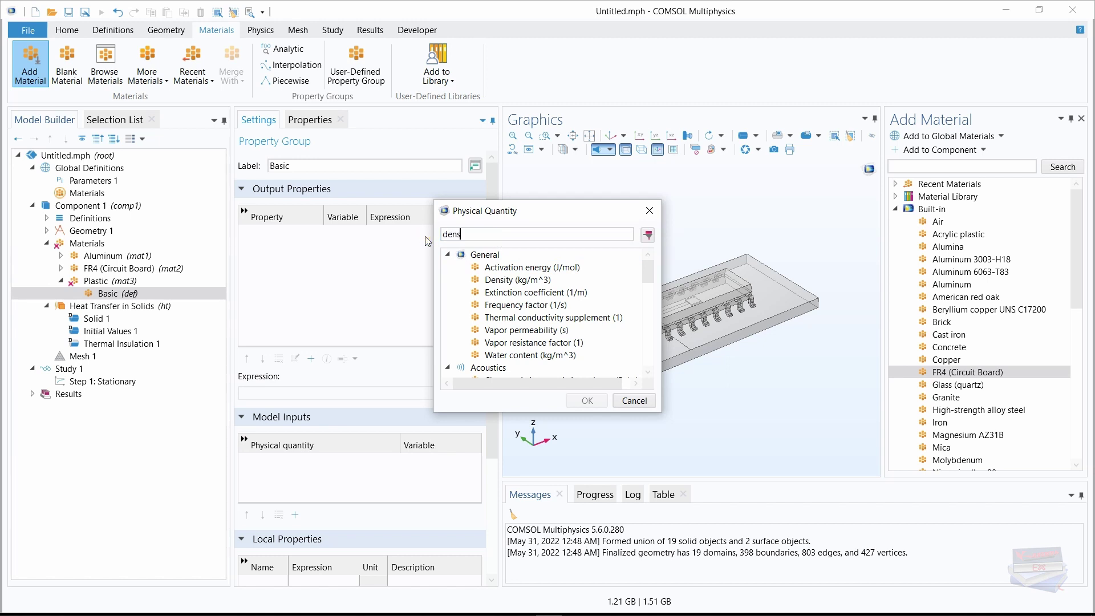
{"action": "left_click", "coordinate": [647, 234]}
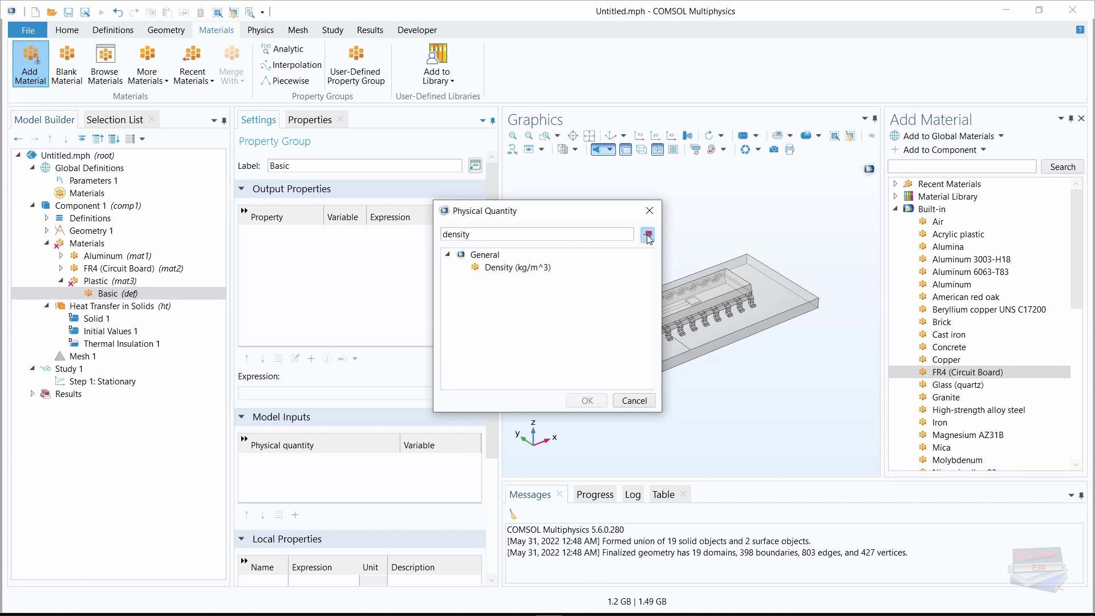
{"action": "left_click", "coordinate": [501, 270]}
{"action": "left_click", "coordinate": [574, 402]}
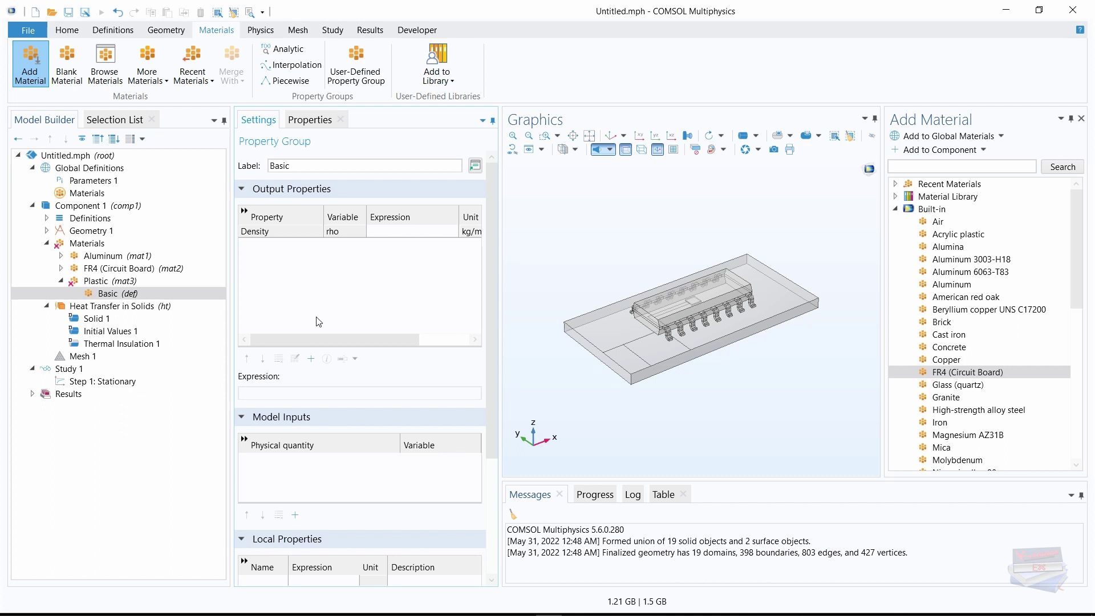
Filter the physical quantities for heatcap and add Heat capacity at constant pressure to Plastic's output properties
{"action": "left_click", "coordinate": [311, 358]}
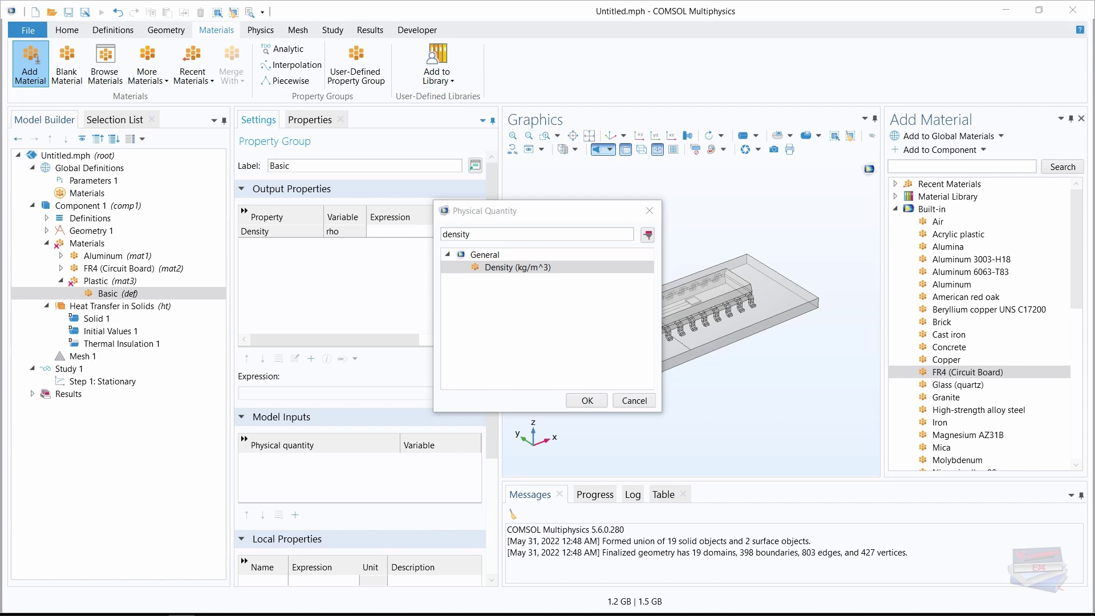
{"action": "left_click", "coordinate": [479, 233]}
{"action": "left_click_drag", "start_coordinate": [479, 233], "coordinate": [430, 243]}
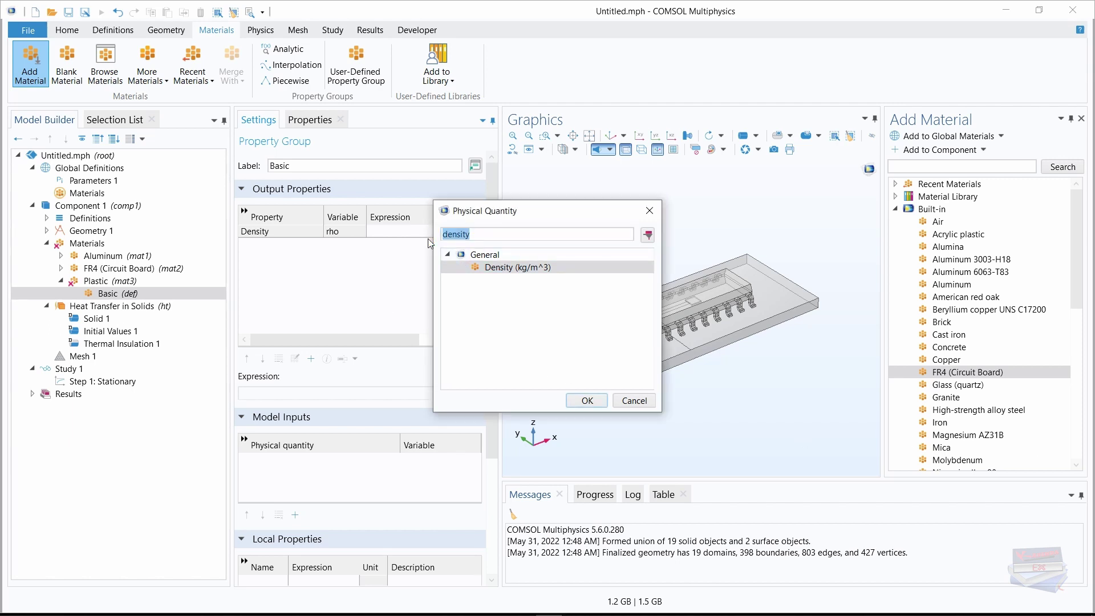
{"action": "type", "text": "heatcap"}
{"action": "left_click", "coordinate": [647, 236]}
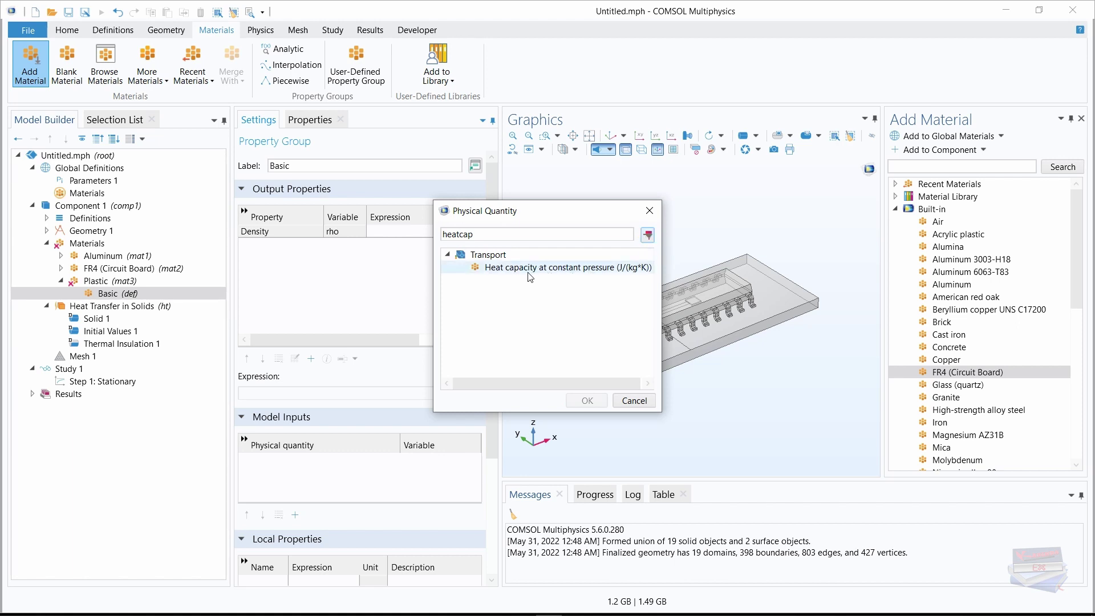
{"action": "left_click", "coordinate": [545, 276]}
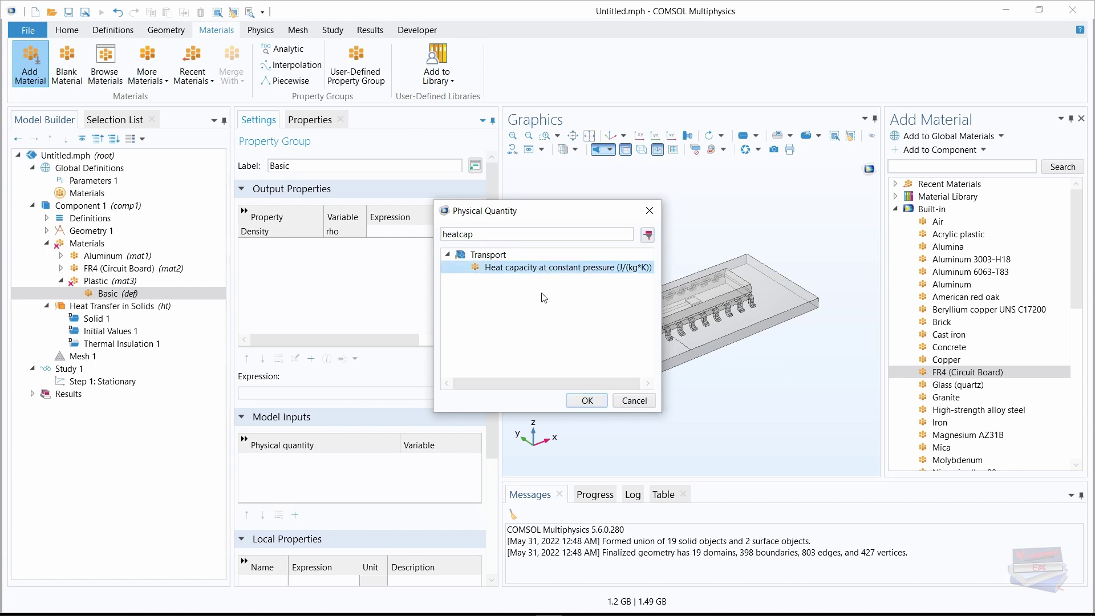
{"action": "left_click", "coordinate": [586, 402]}
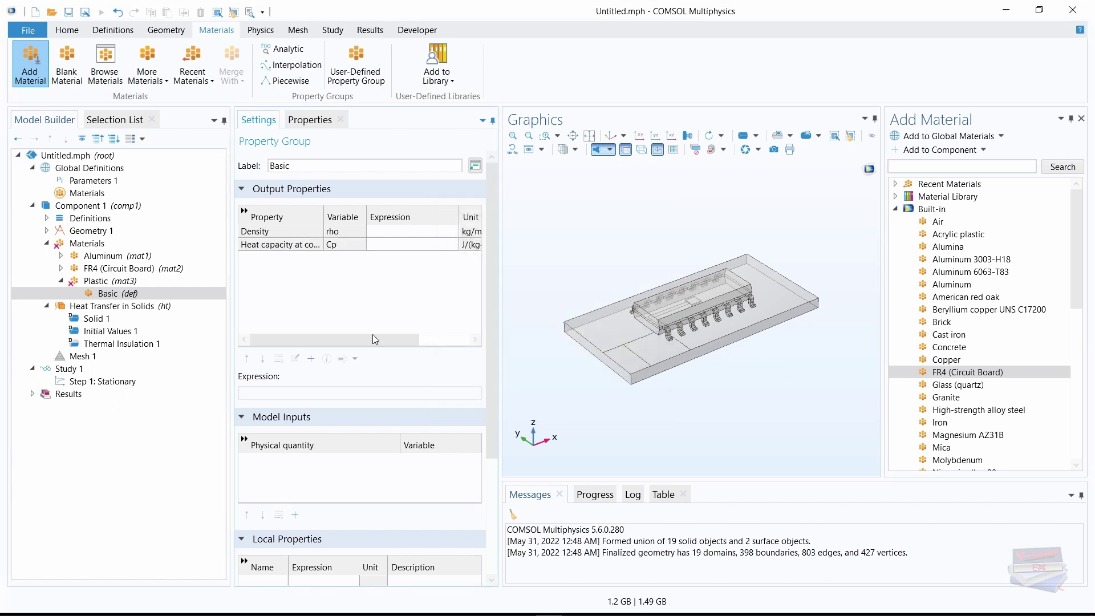
Filter the physical quantities for thermalcon and add Thermal conductivity (W/(m*K)) to Plastic's output properties
{"action": "left_click", "coordinate": [311, 358]}
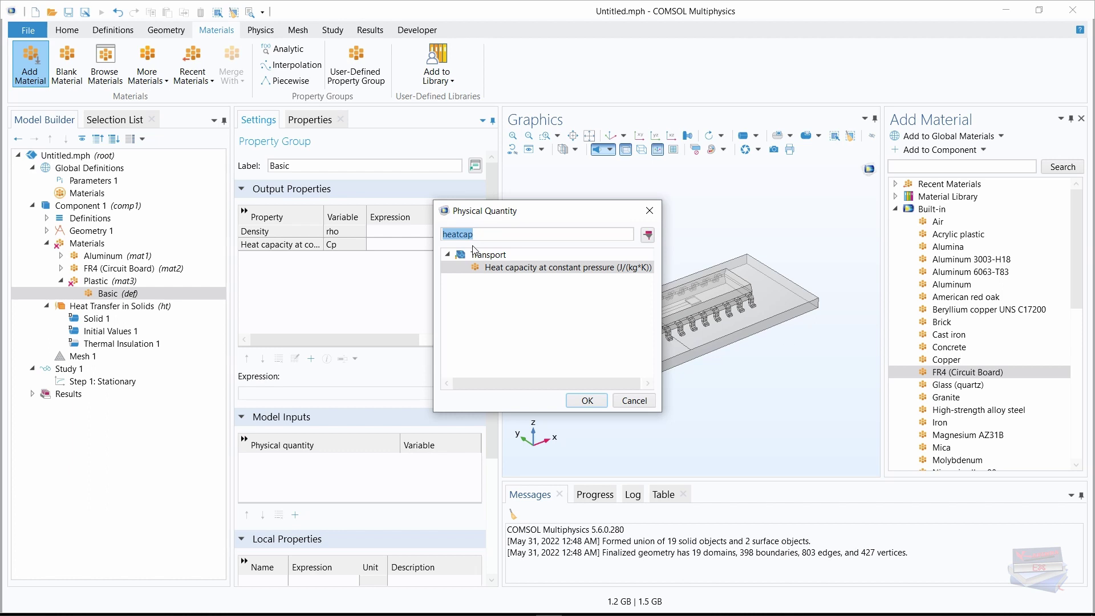
{"action": "type", "text": "thermalcon"}
{"action": "key", "text": "Return"}
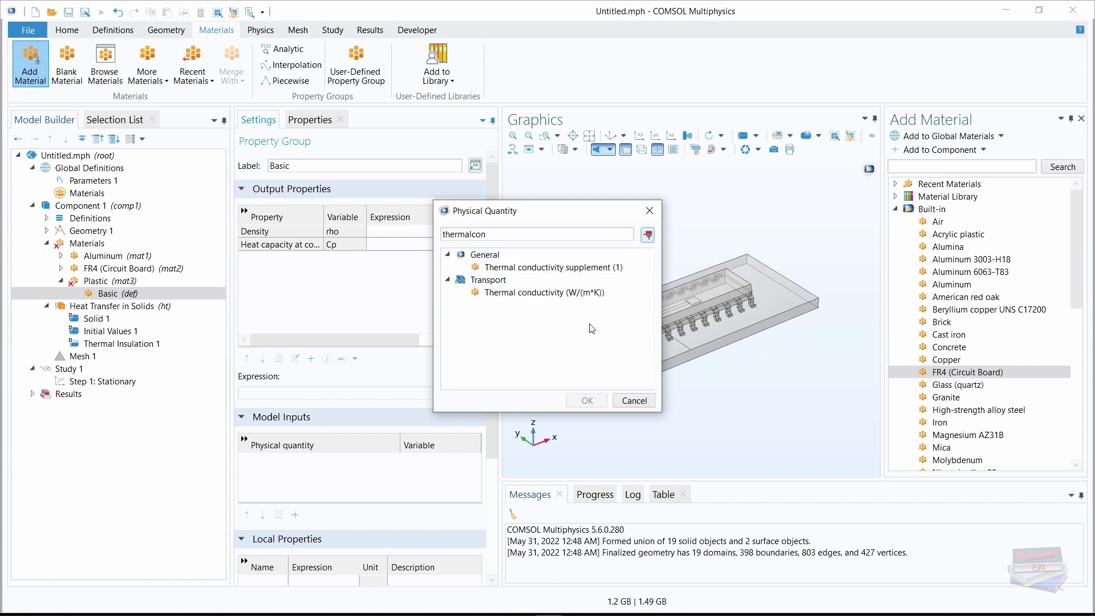
{"action": "left_click", "coordinate": [528, 294]}
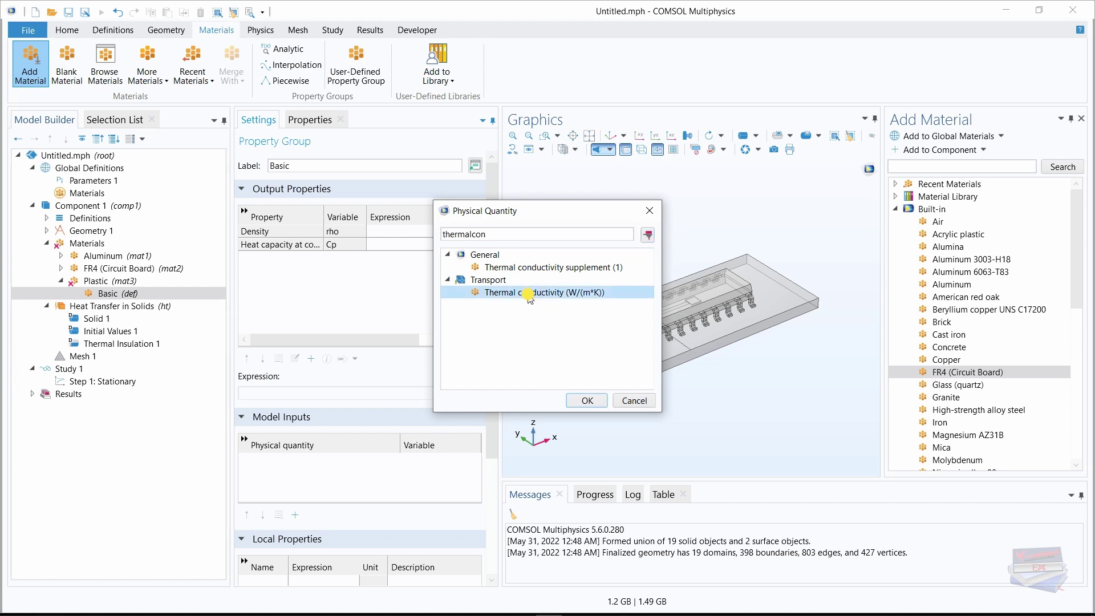
{"action": "left_click", "coordinate": [569, 401]}
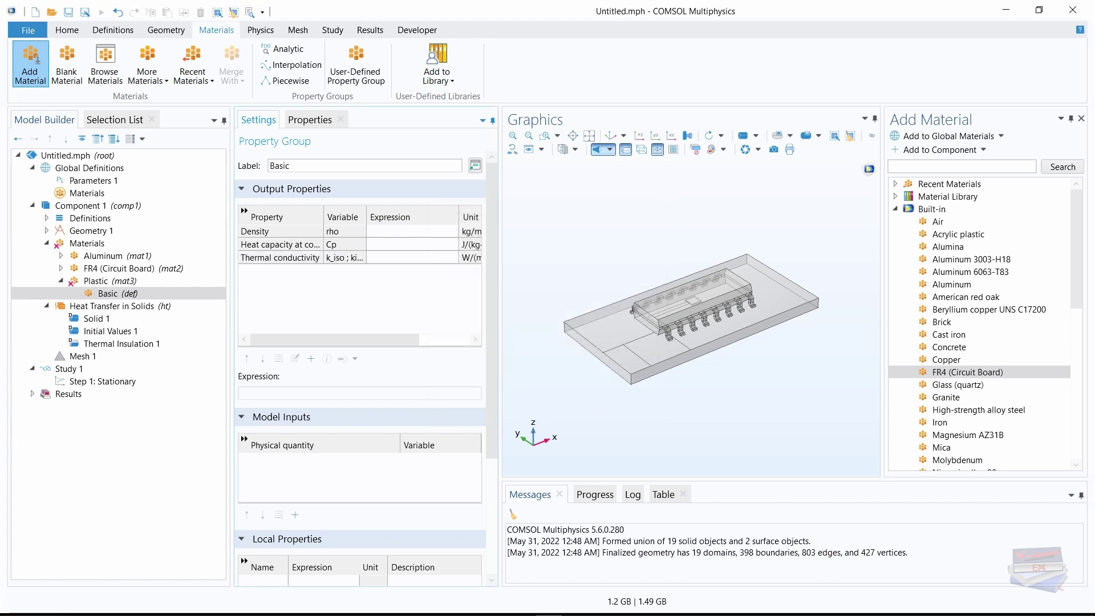
Set Plastic's density to 2700, heat capacity to 900 and thermal conductivity to 0.2, widening the settings area to show the units
{"action": "left_click", "coordinate": [386, 235]}
{"action": "left_click", "coordinate": [386, 234]}
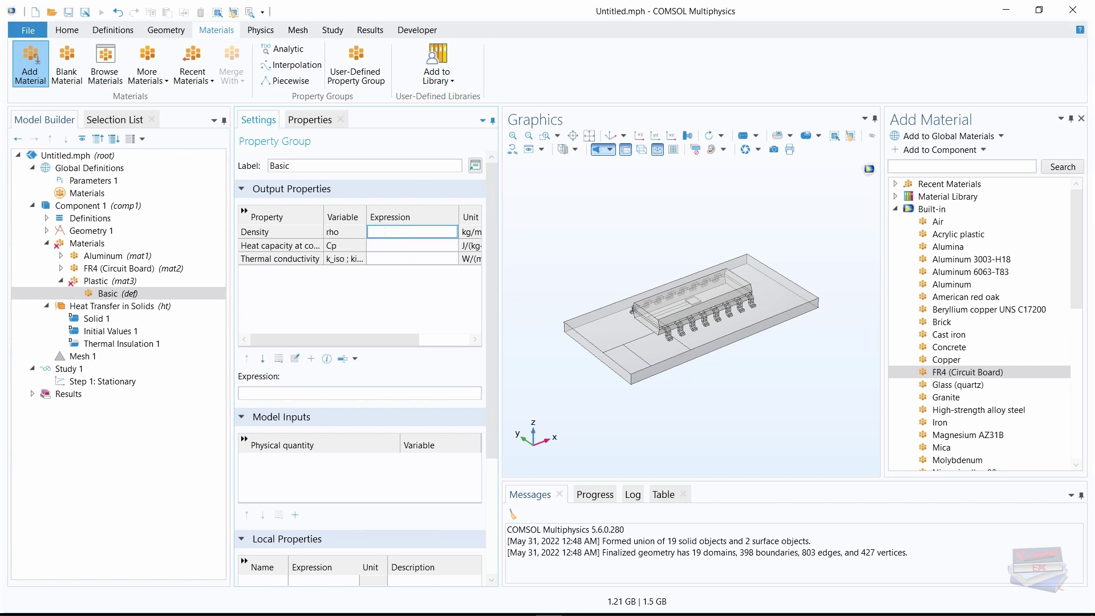
{"action": "type", "text": "2700"}
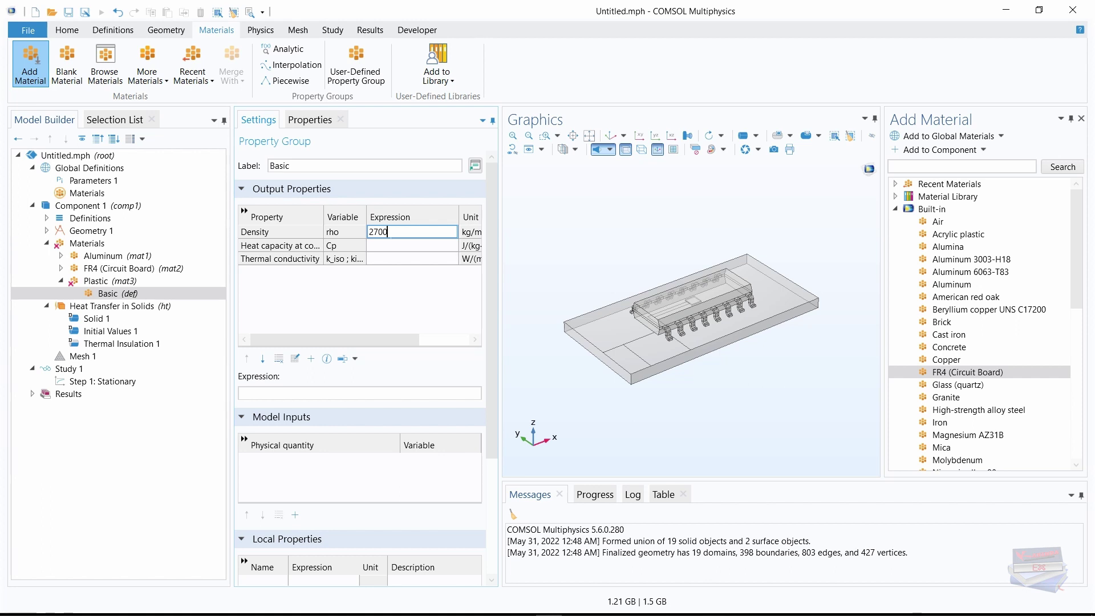
{"action": "left_click", "coordinate": [396, 245]}
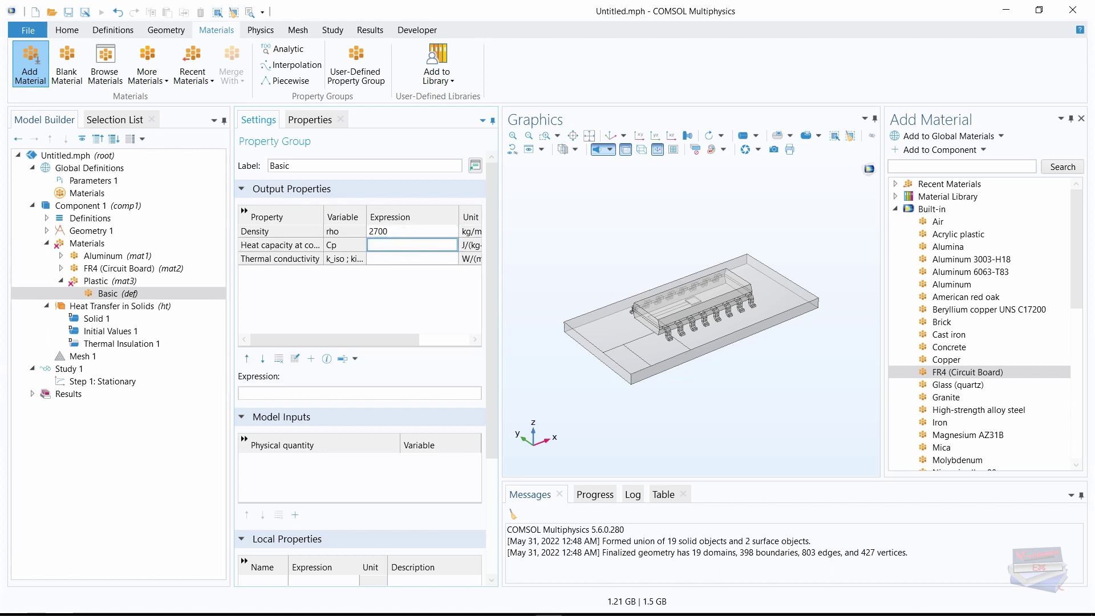
{"action": "type", "text": "900"}
{"action": "left_click", "coordinate": [388, 258]}
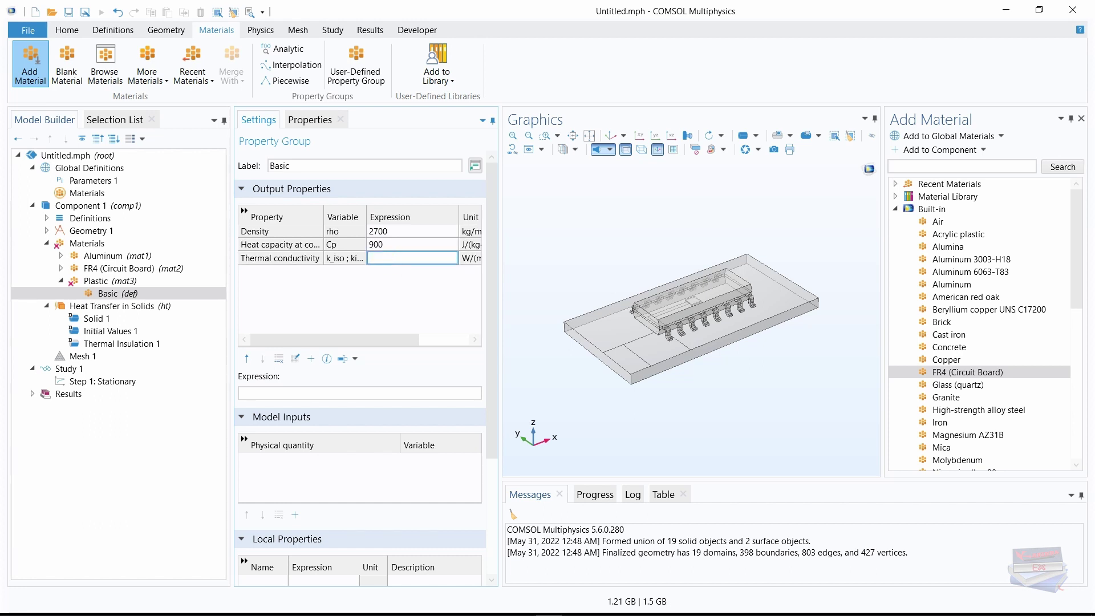
{"action": "type", "text": "0.2"}
{"action": "key", "text": "Return"}
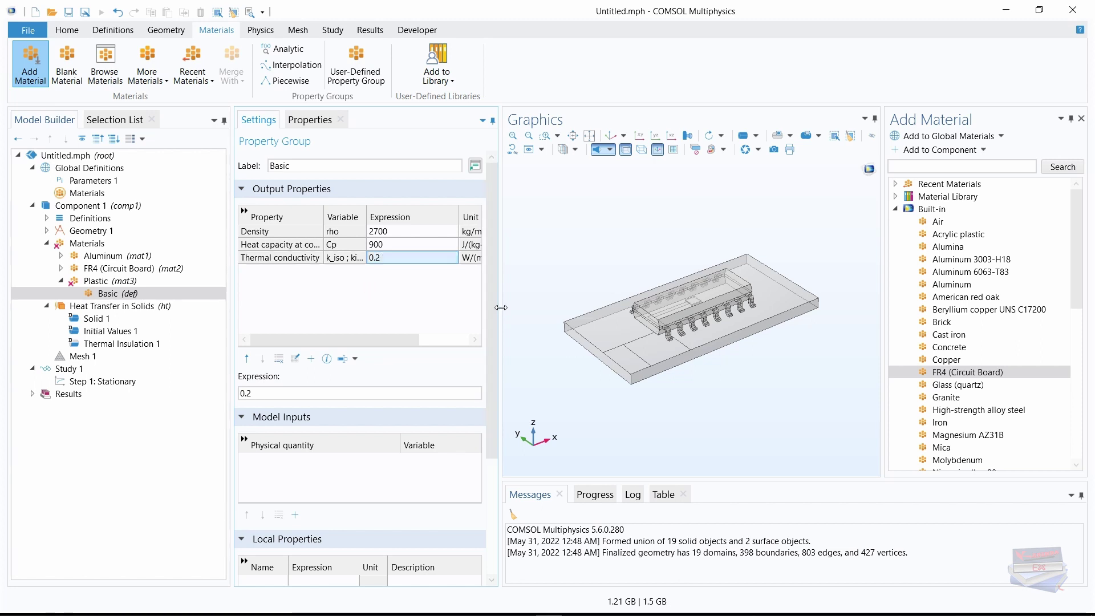
{"action": "left_click_drag", "start_coordinate": [499, 308], "coordinate": [574, 307]}
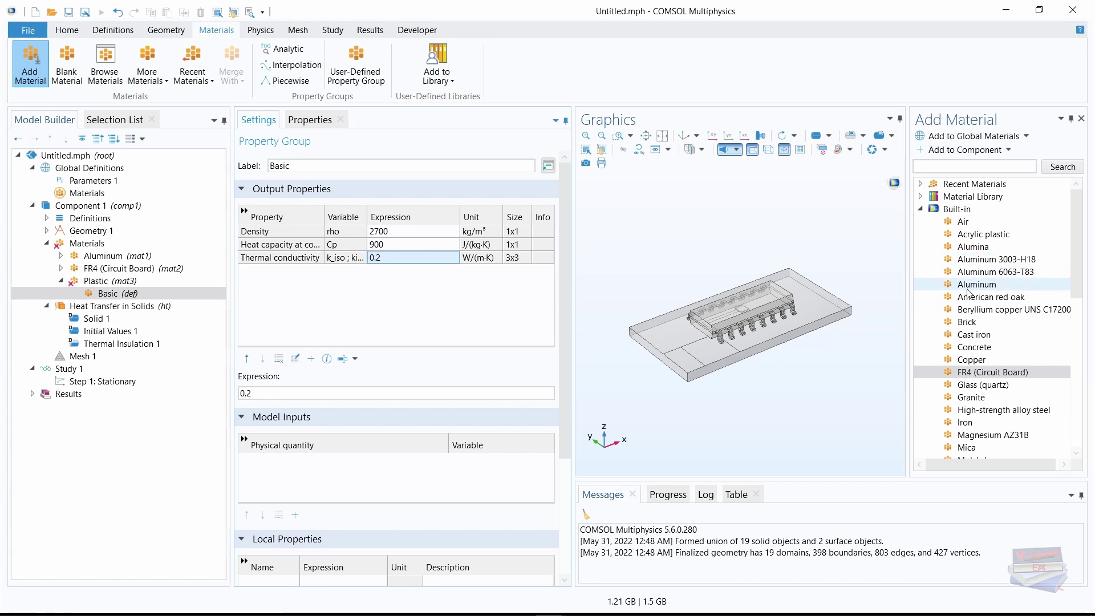
Find Silicon among the built-in materials and add it to the component
{"action": "scroll", "coordinate": [968, 292], "scroll_direction": "down", "scroll_amount": 2}
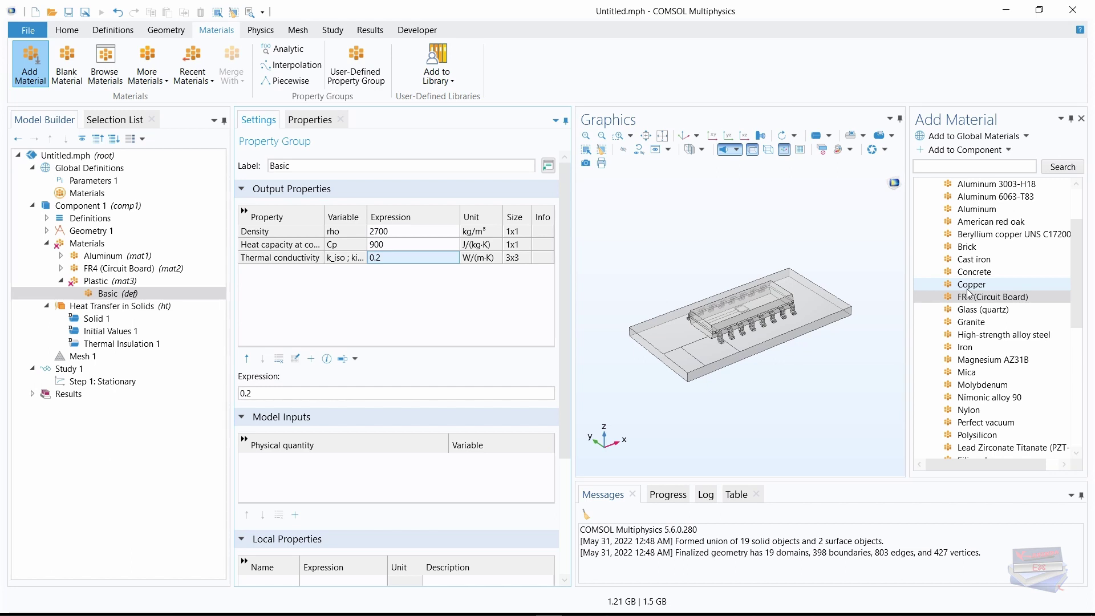
{"action": "scroll", "coordinate": [967, 292], "scroll_direction": "up", "scroll_amount": 4}
{"action": "scroll", "coordinate": [978, 298], "scroll_direction": "down", "scroll_amount": 7}
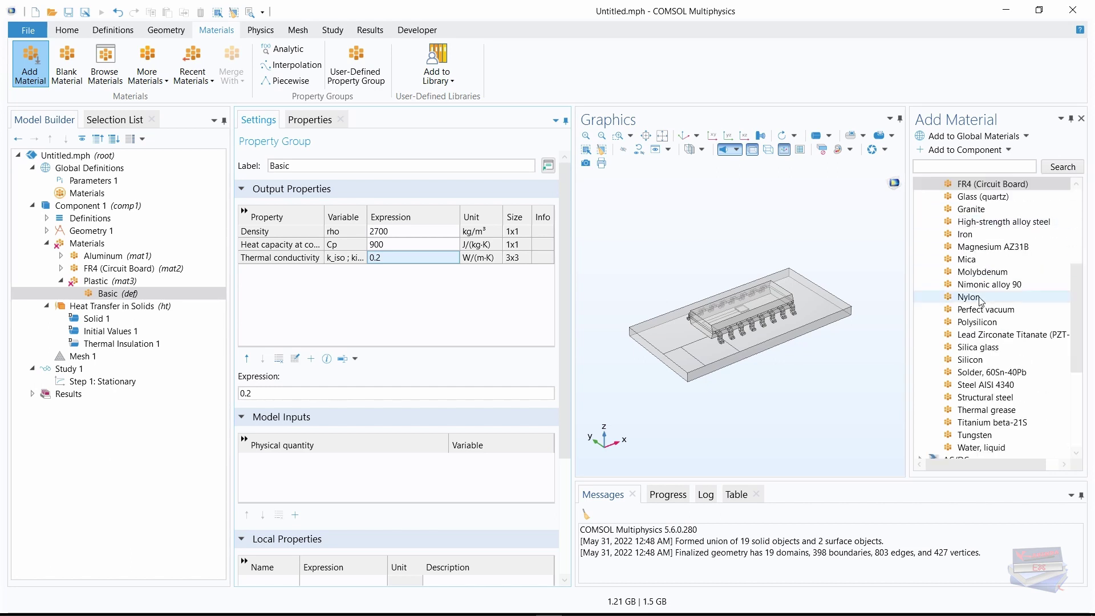
{"action": "scroll", "coordinate": [978, 298], "scroll_direction": "down", "scroll_amount": 2}
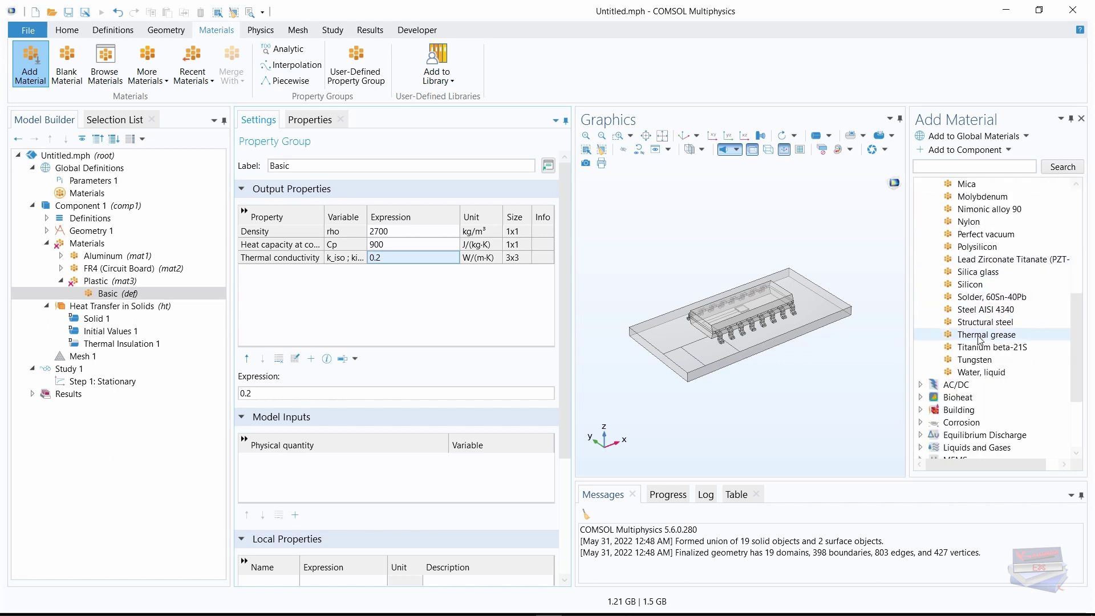
{"action": "left_click", "coordinate": [967, 284]}
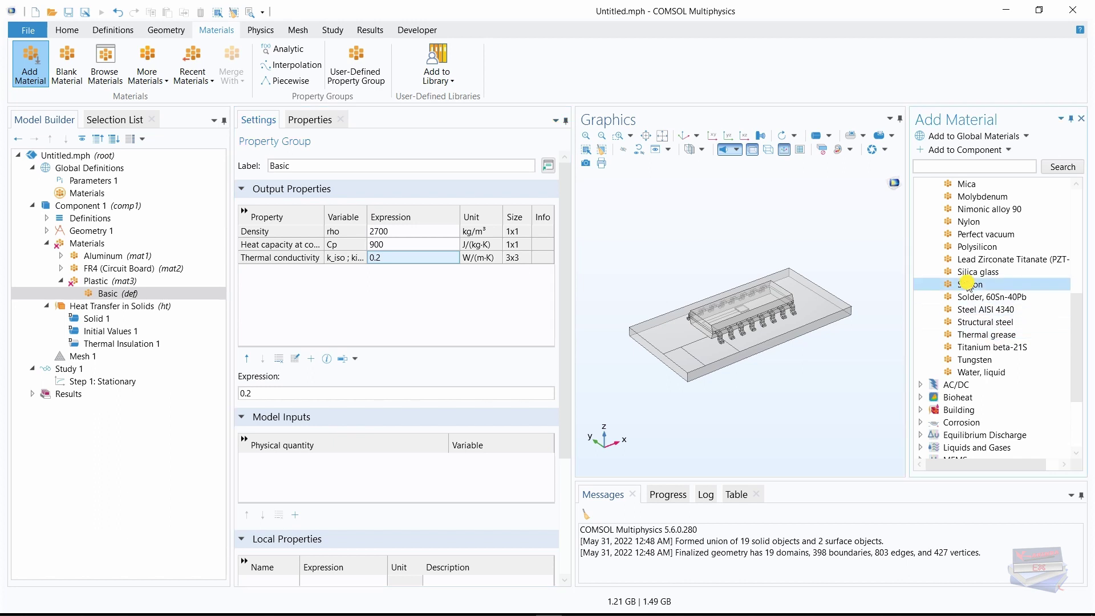
{"action": "left_click", "coordinate": [952, 151]}
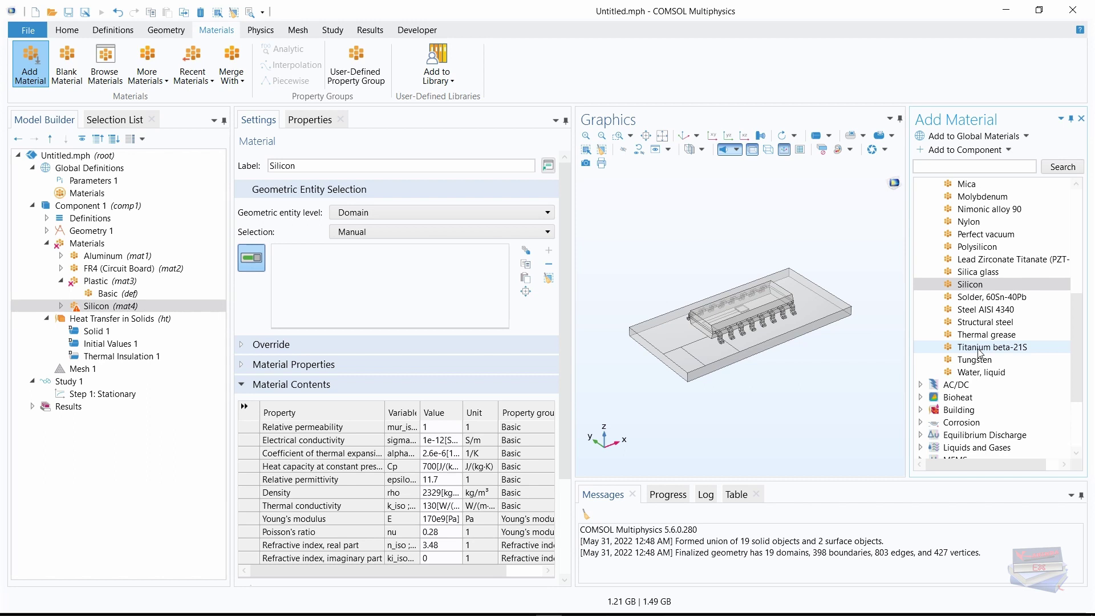
Add the built-in Copper material to the component and close the material library
{"action": "scroll", "coordinate": [975, 342], "scroll_direction": "up", "scroll_amount": 5}
{"action": "left_click", "coordinate": [969, 286]}
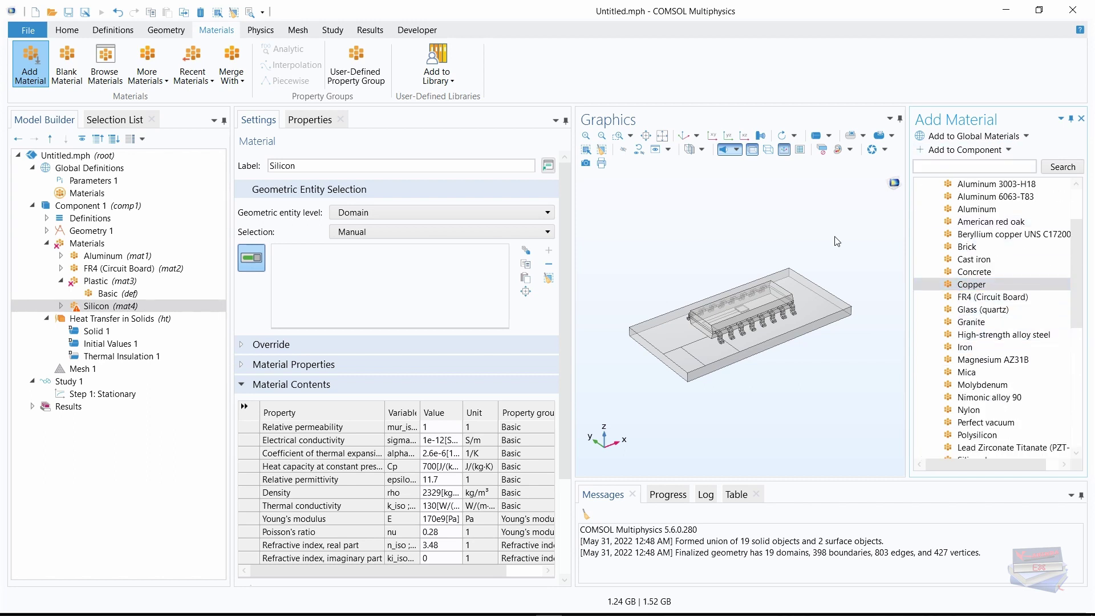
{"action": "left_click", "coordinate": [30, 76]}
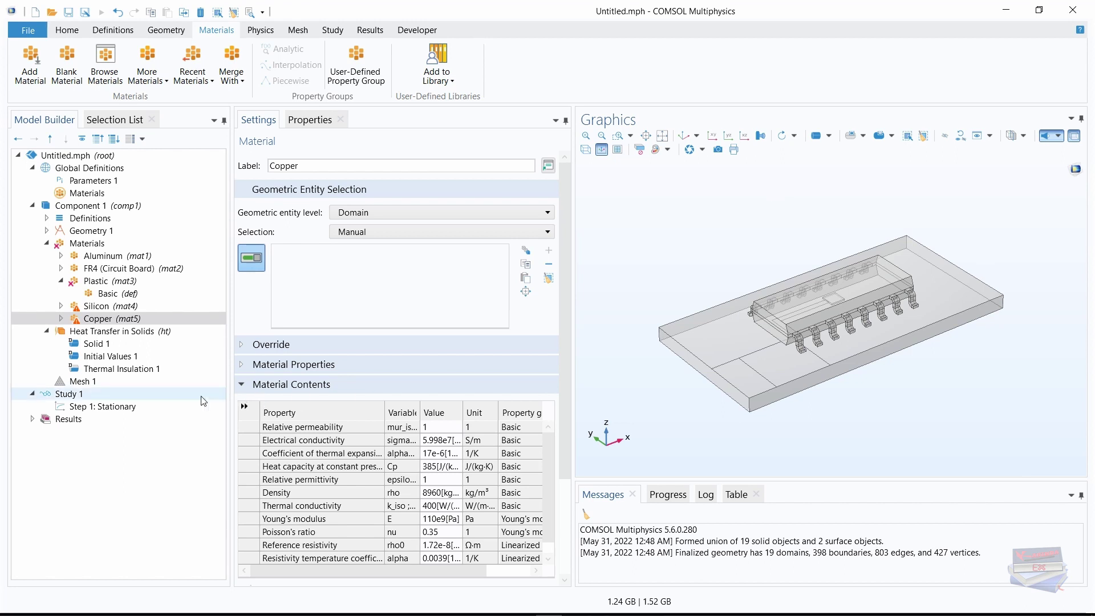
Assign the Silicon material to the Chip selection
{"action": "left_click", "coordinate": [98, 310]}
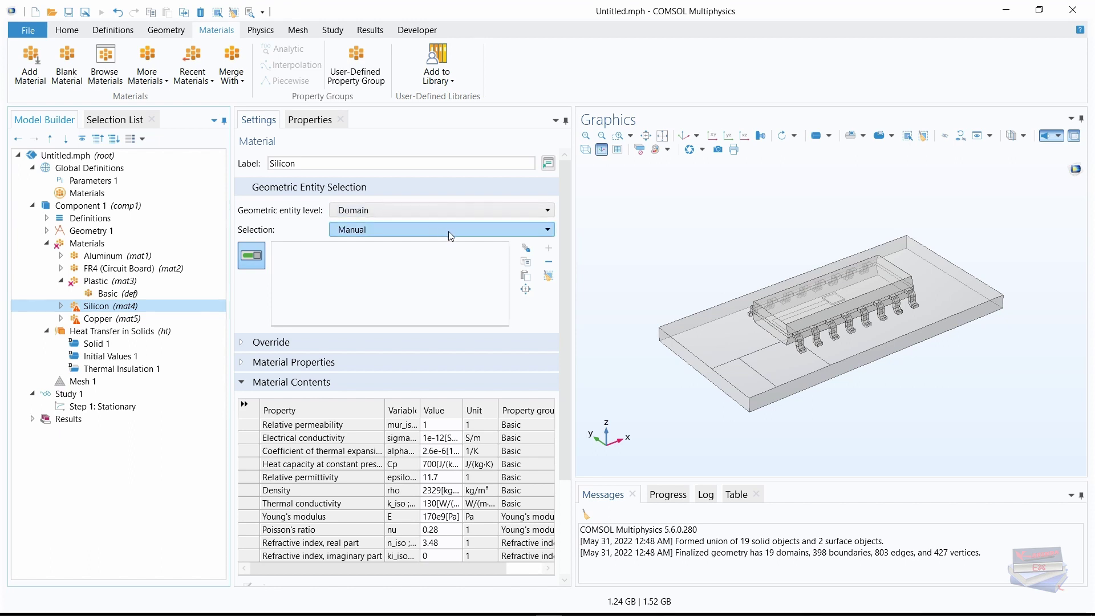
{"action": "left_click", "coordinate": [471, 230]}
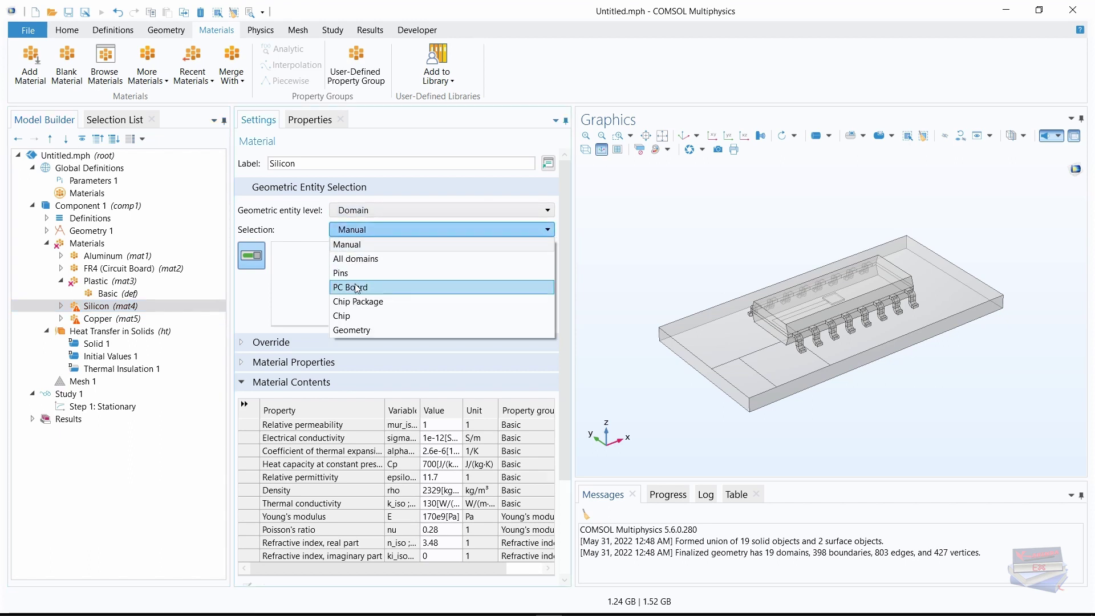
{"action": "left_click", "coordinate": [350, 316]}
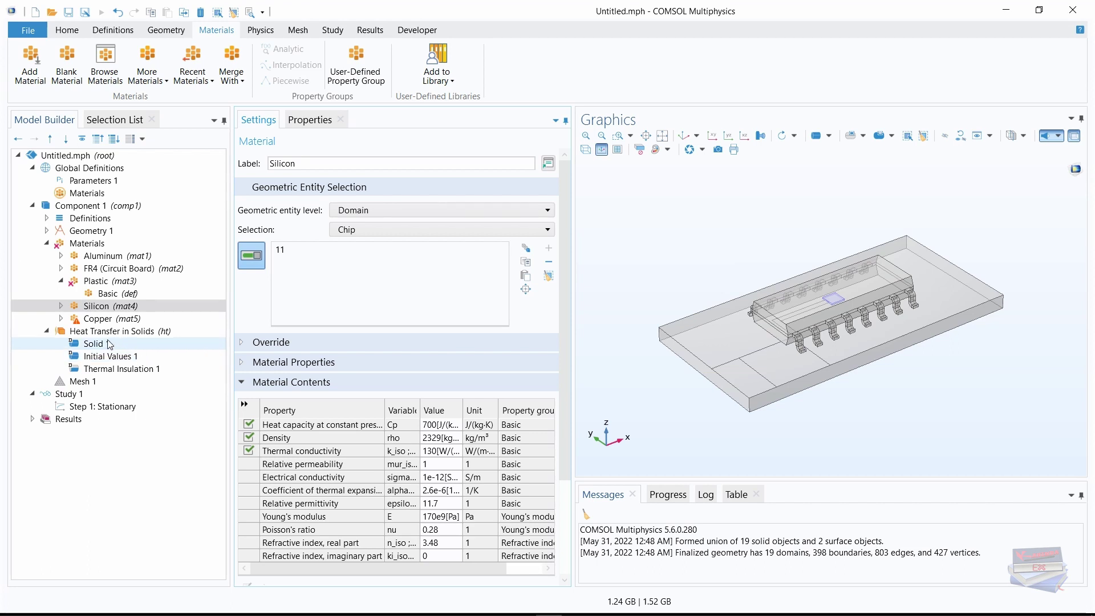
Set Copper's geometric entity level to Boundary and assign the material to the Copper Layers selection
{"action": "left_click", "coordinate": [105, 320]}
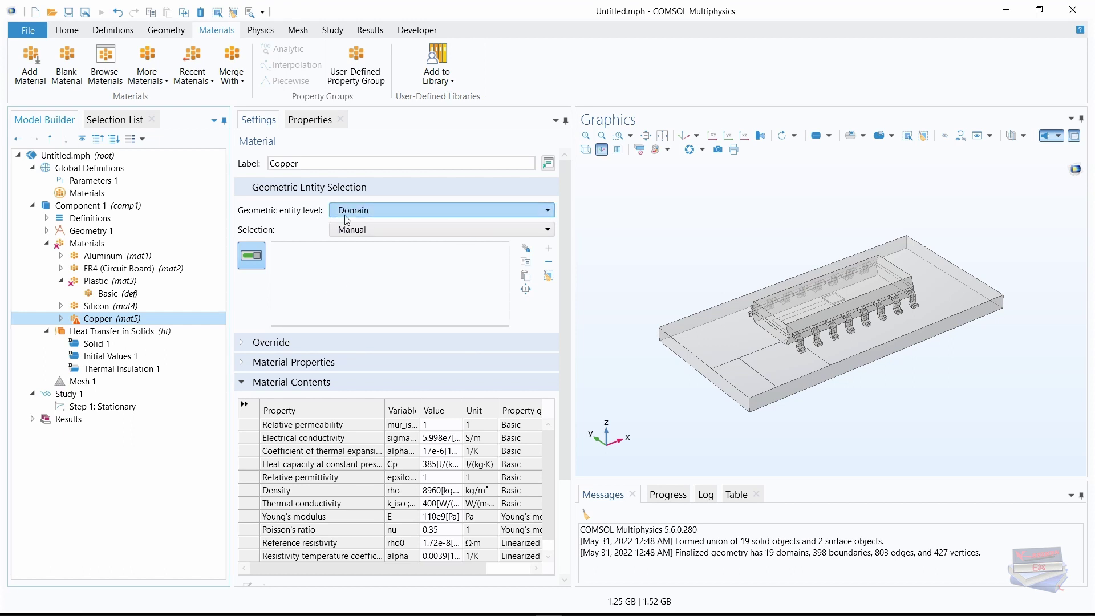
{"action": "left_click", "coordinate": [467, 211]}
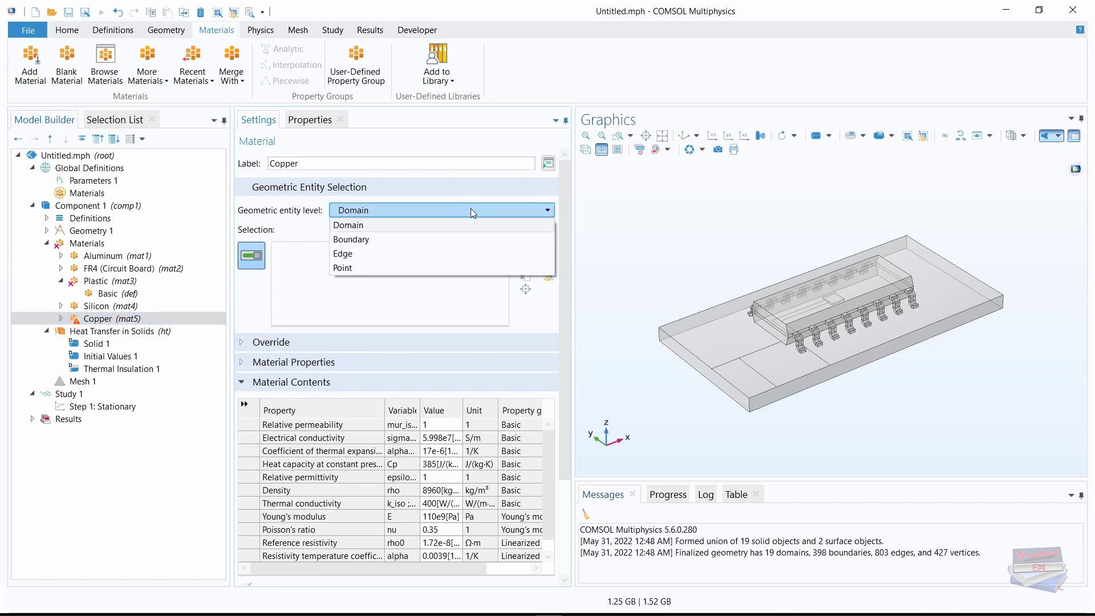
{"action": "left_click", "coordinate": [395, 239]}
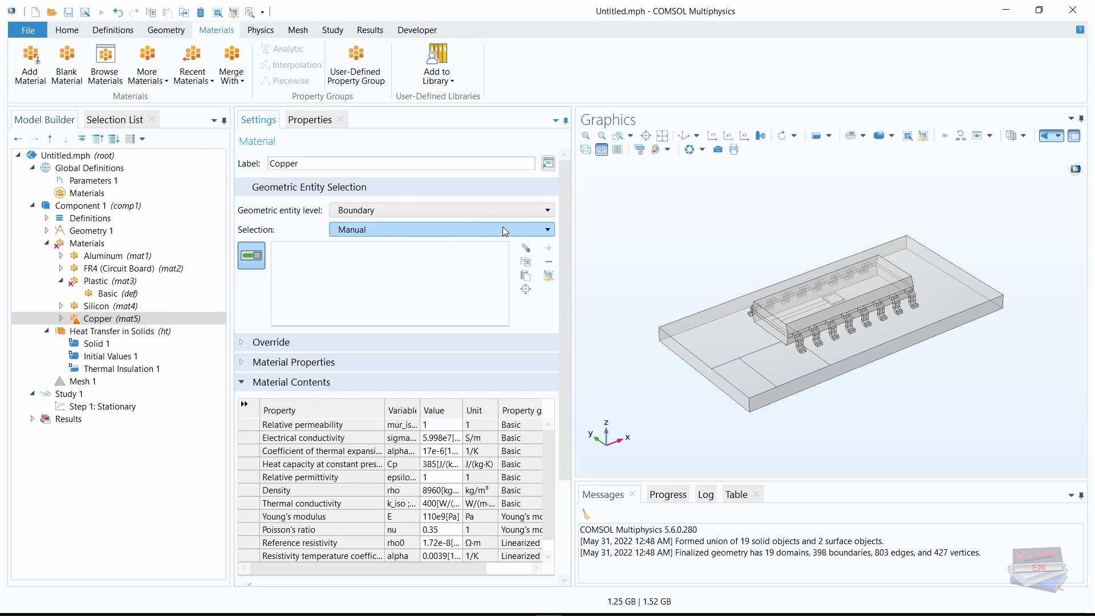
{"action": "left_click", "coordinate": [508, 229]}
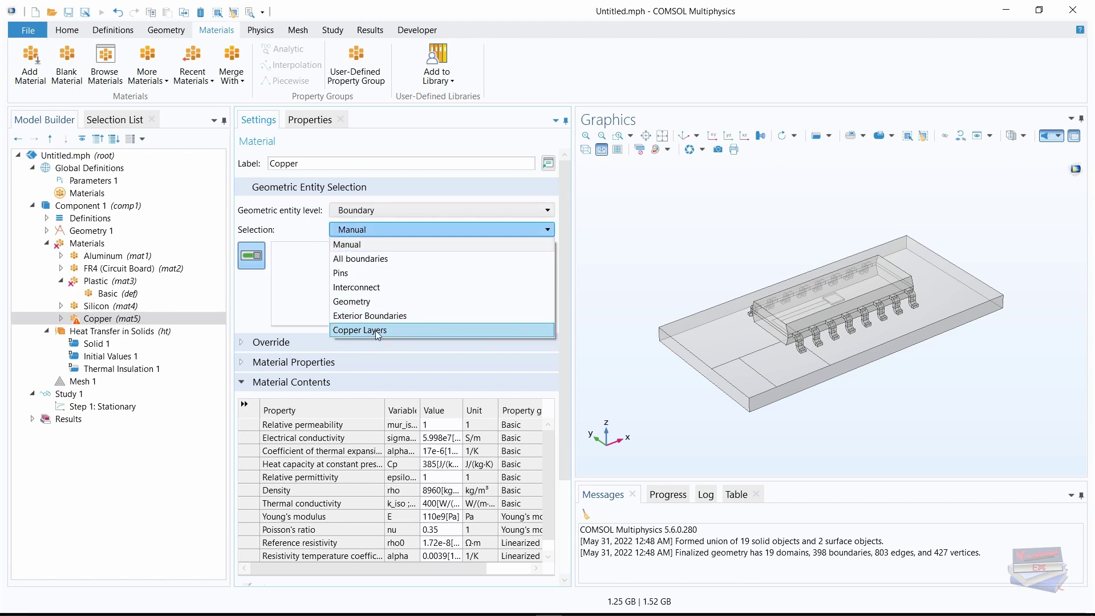
{"action": "left_click", "coordinate": [377, 332]}
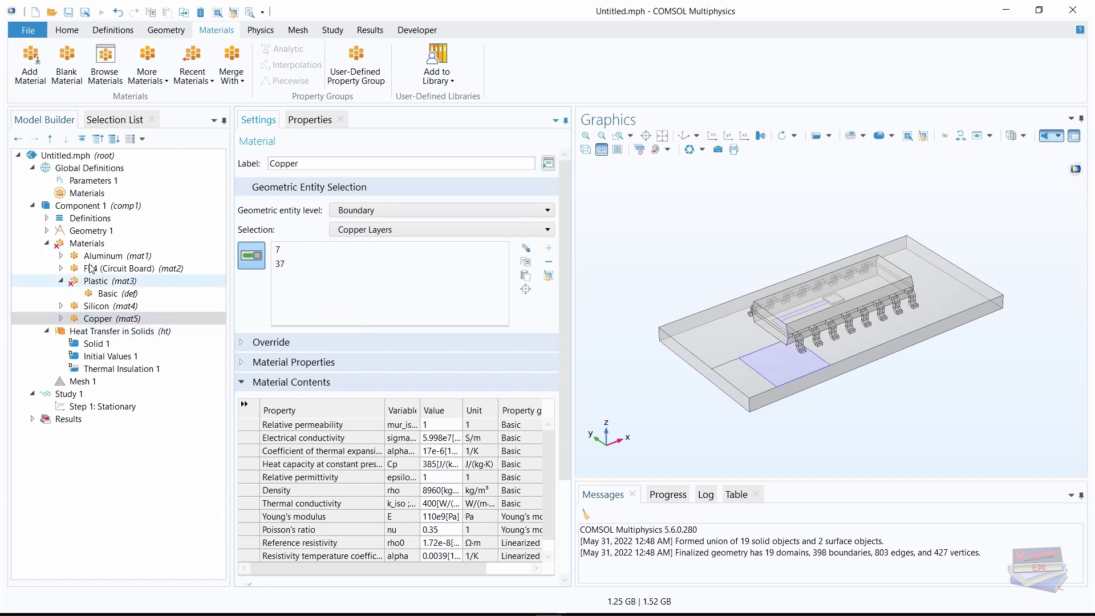
Review the overview of assigned materials and their selections, and collapse the component's Materials branch
{"action": "left_click", "coordinate": [83, 244]}
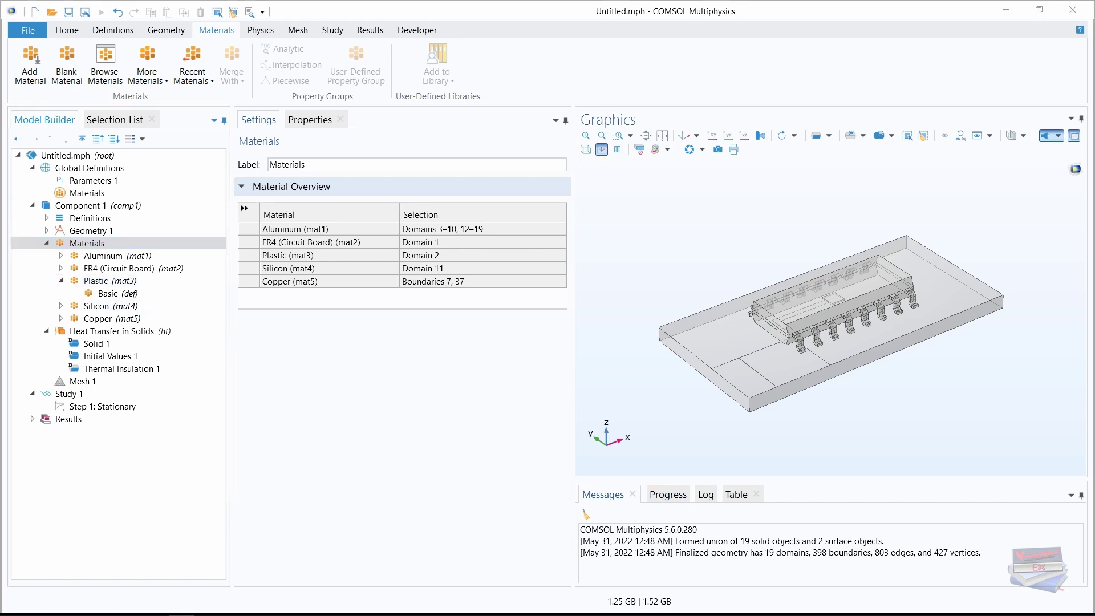
{"action": "left_click", "coordinate": [46, 246]}
{"action": "left_click", "coordinate": [46, 243]}
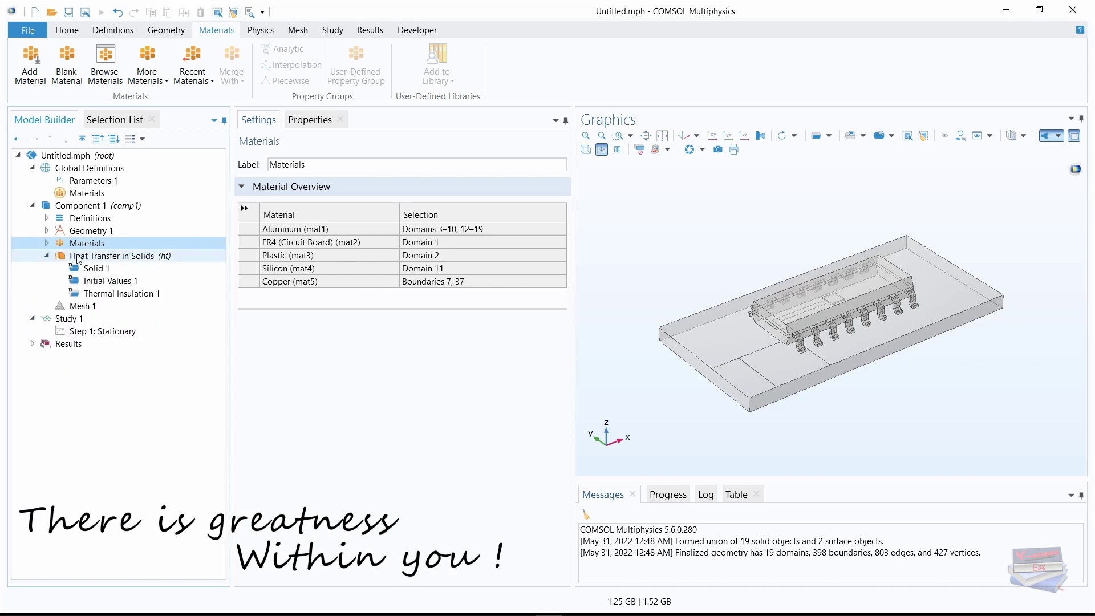
Add a domain Heat Source feature to the Heat Transfer in Solids interface
{"action": "left_click", "coordinate": [114, 258]}
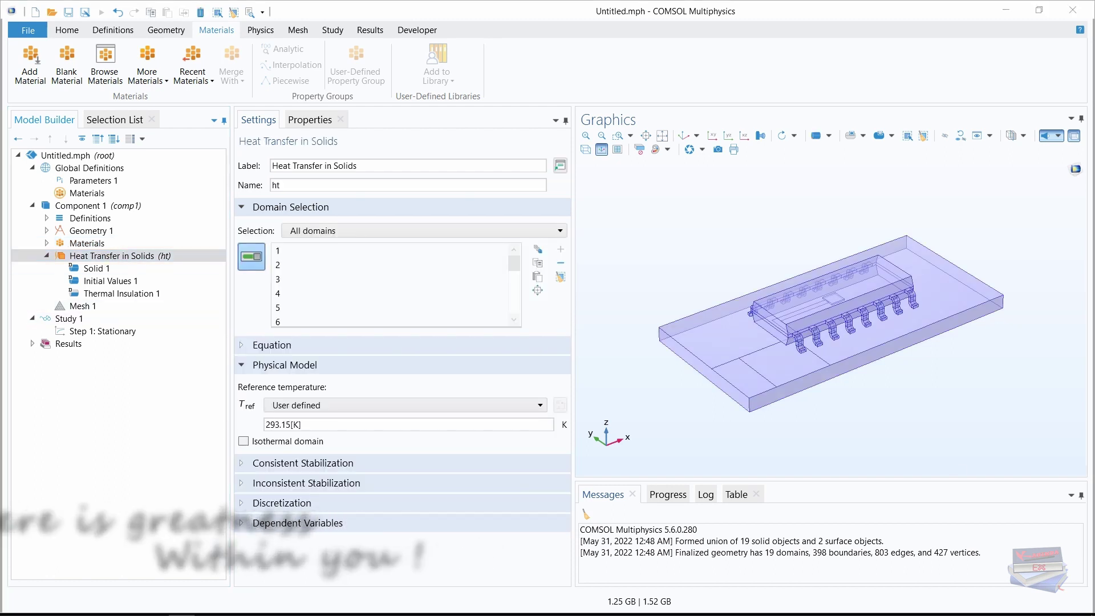
{"action": "right_click", "coordinate": [105, 257]}
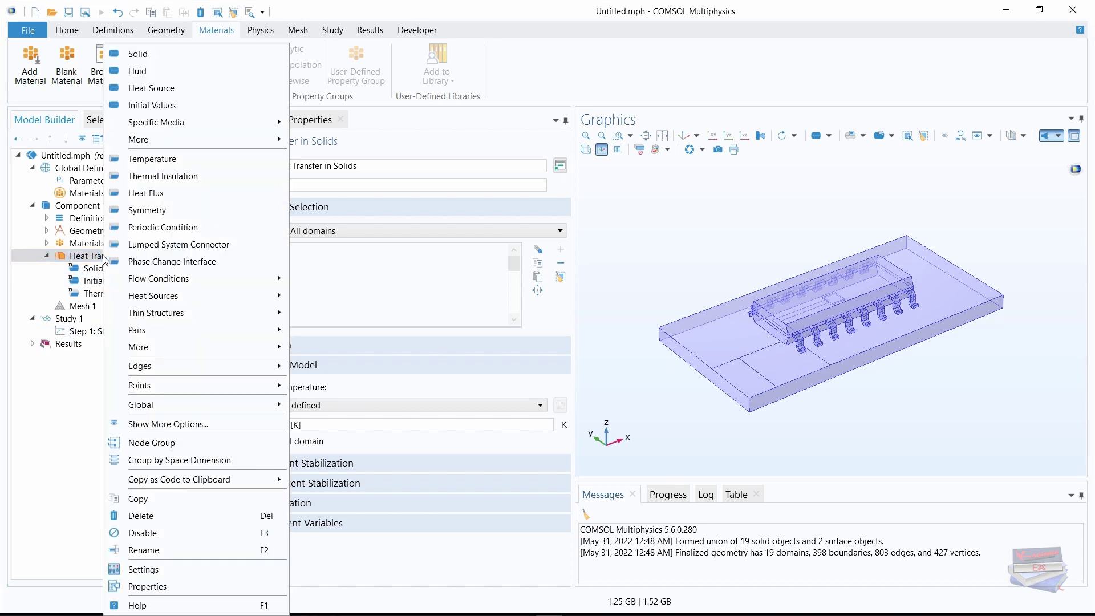
{"action": "left_click", "coordinate": [162, 88]}
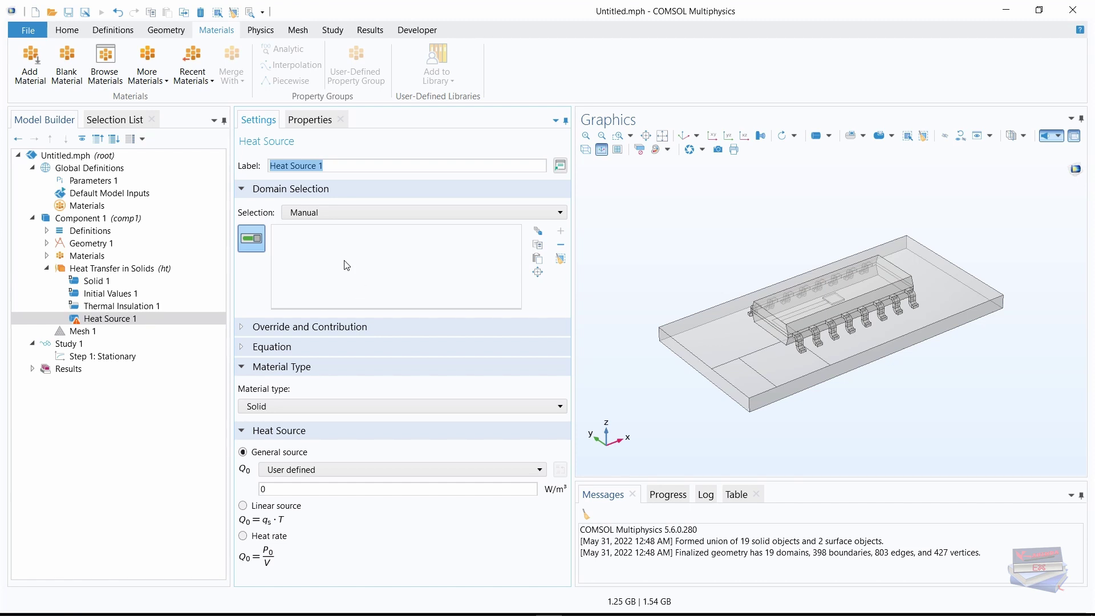
Apply the Heat Source to domain 11, the chip inside the package
{"action": "left_click", "coordinate": [116, 121]}
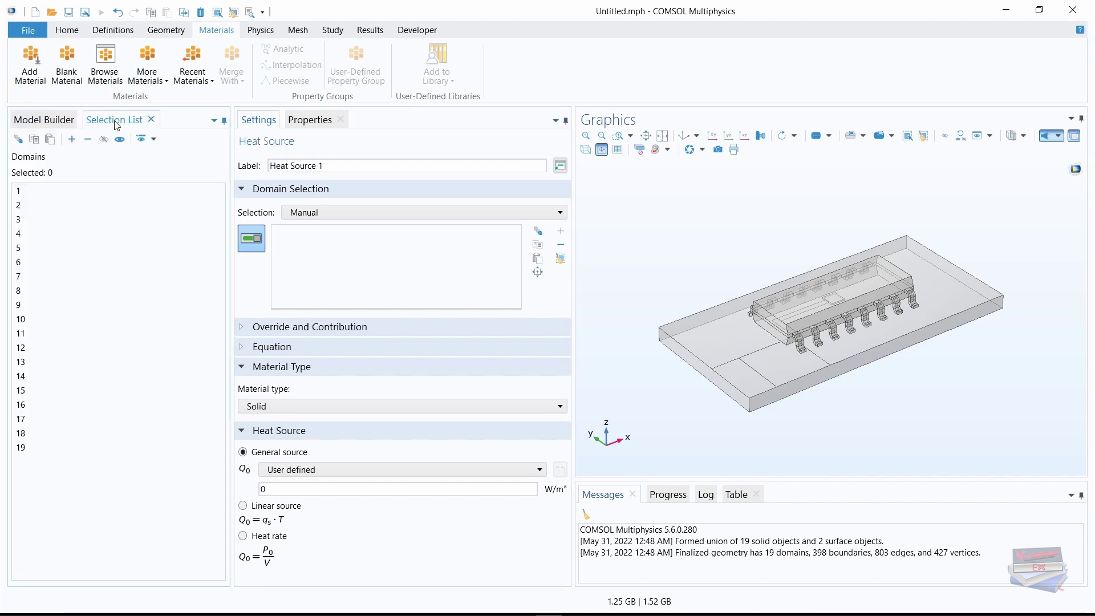
{"action": "left_click", "coordinate": [21, 333]}
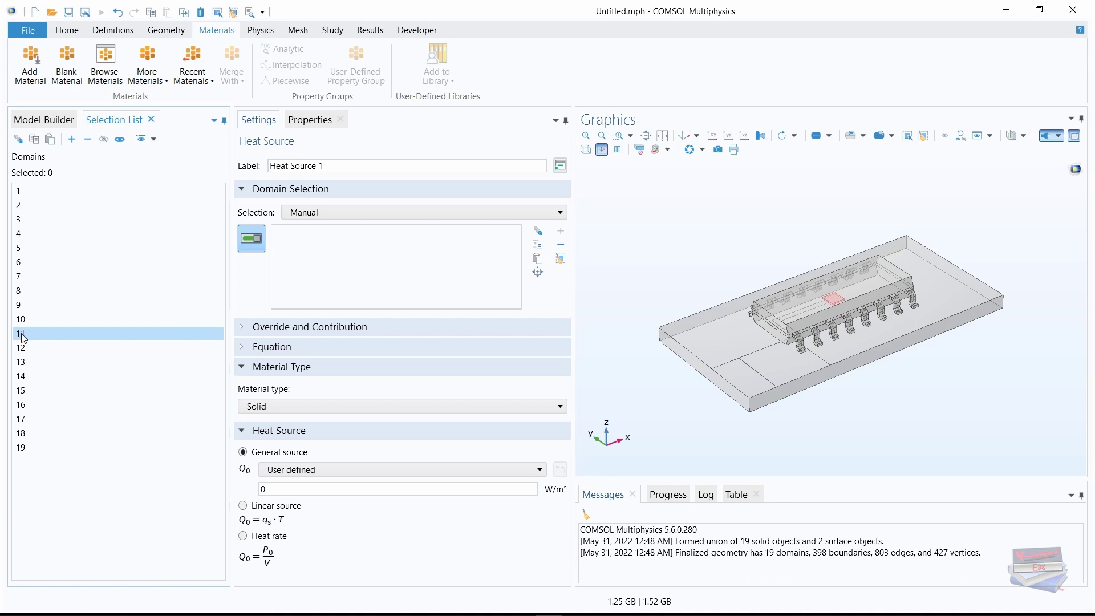
{"action": "left_click", "coordinate": [72, 139]}
{"action": "left_click", "coordinate": [45, 119]}
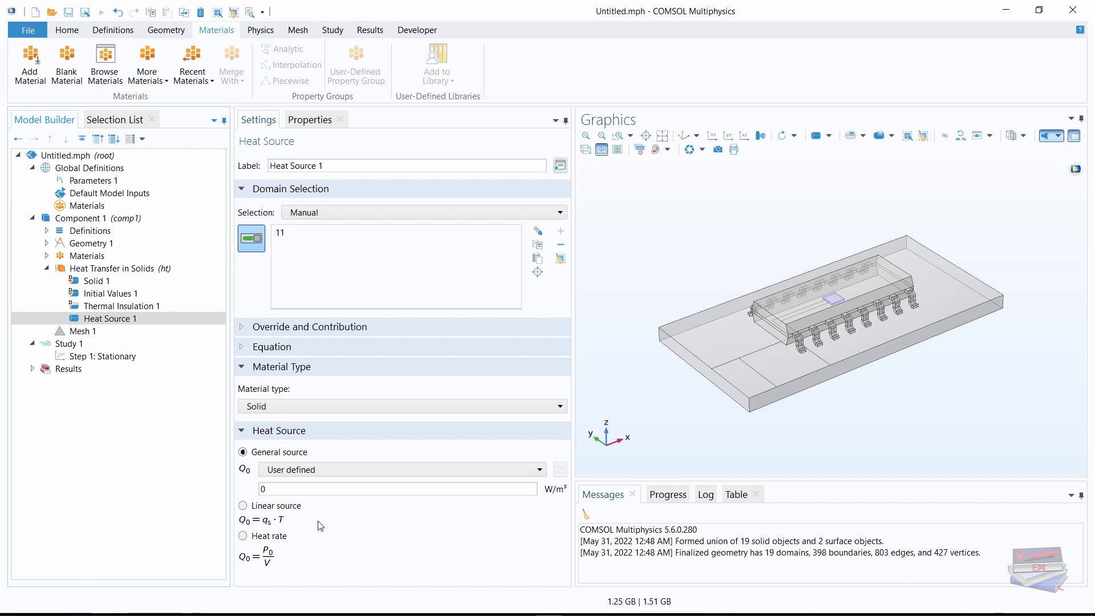
Set the user-defined general heat source Q0 to 2e8 W/m³
{"action": "left_click", "coordinate": [297, 488]}
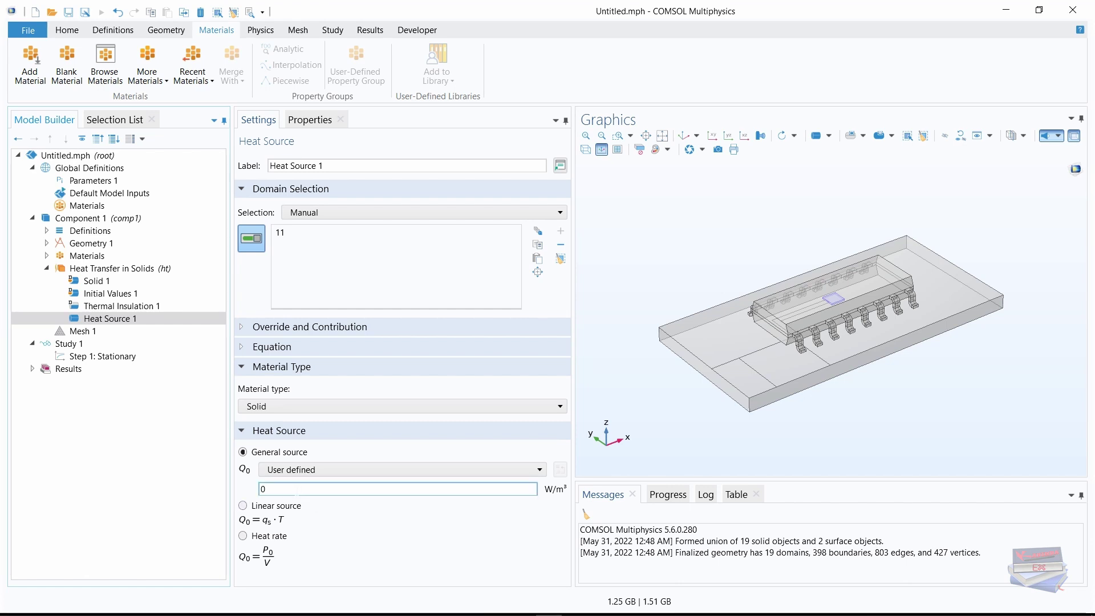
{"action": "left_click", "coordinate": [291, 488]}
{"action": "double_click", "coordinate": [263, 488]}
{"action": "type", "text": "2e8"}
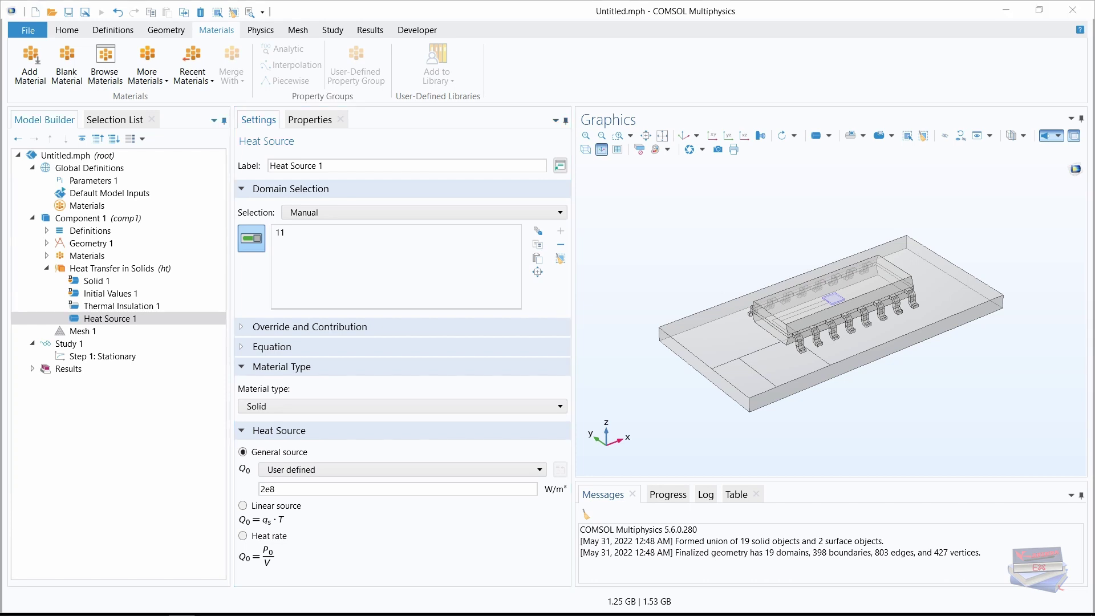
Add a Heat Flux boundary condition to Heat Transfer in Solids and apply it to the Exterior Boundaries selection
{"action": "left_click", "coordinate": [100, 273]}
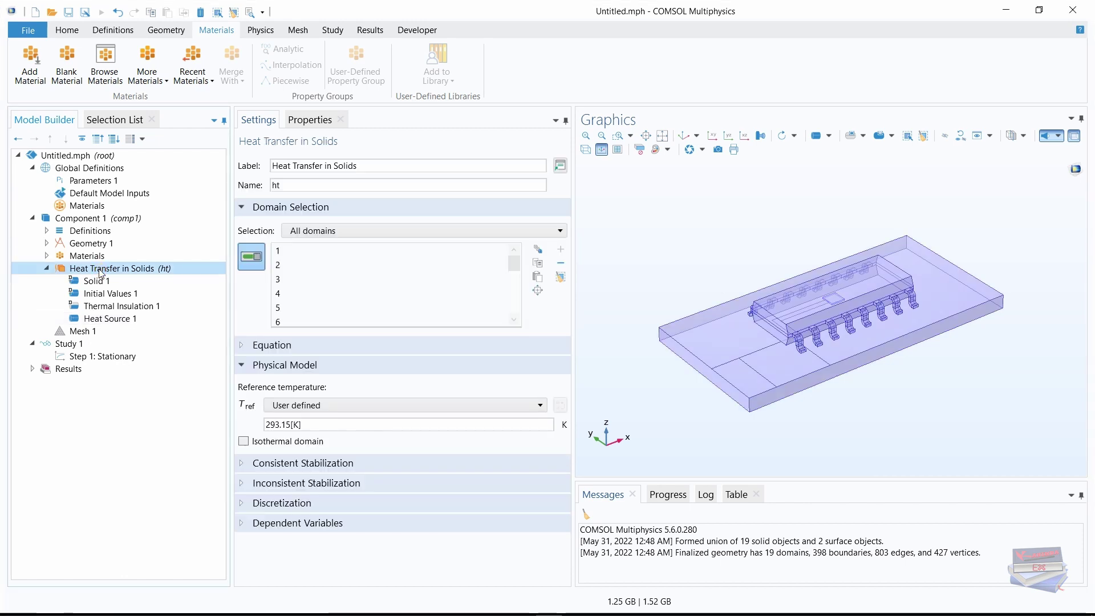
{"action": "right_click", "coordinate": [108, 274]}
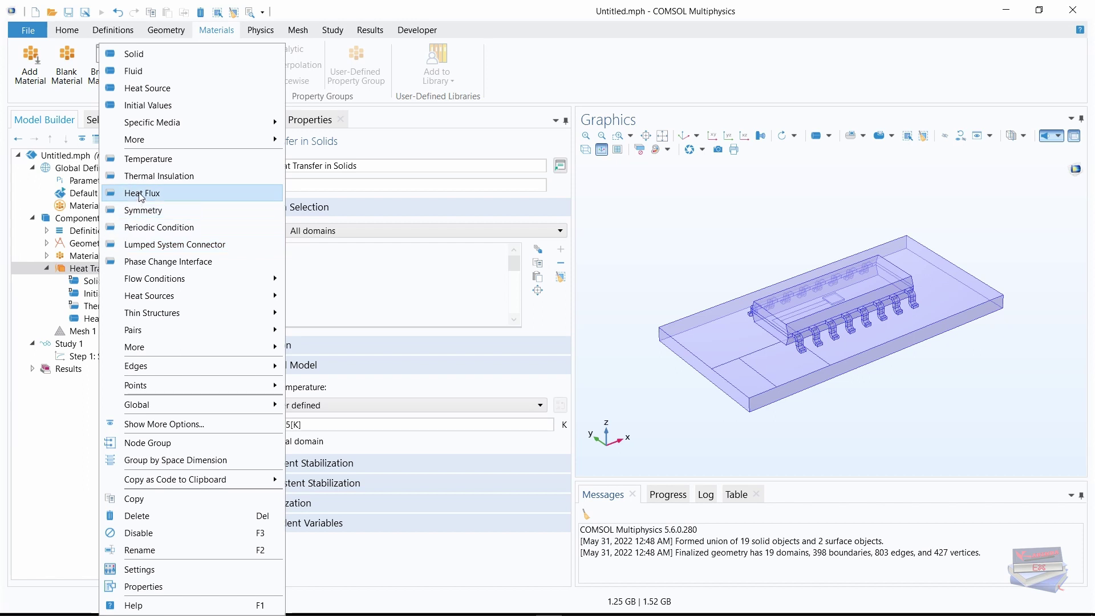
{"action": "key", "text": "Escape"}
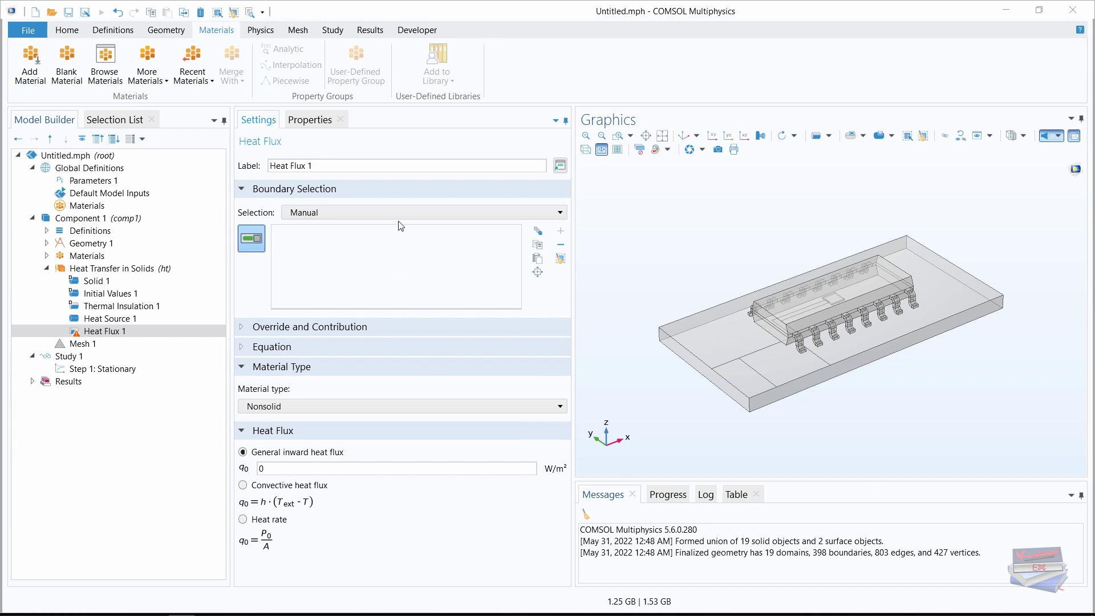
{"action": "left_click", "coordinate": [413, 211]}
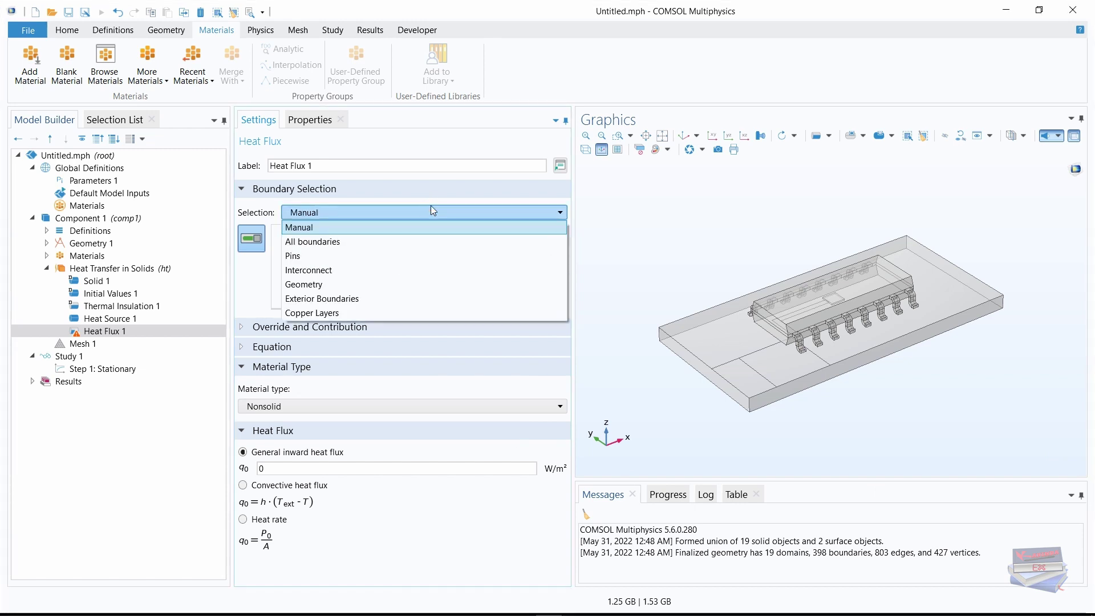
{"action": "left_click", "coordinate": [355, 300]}
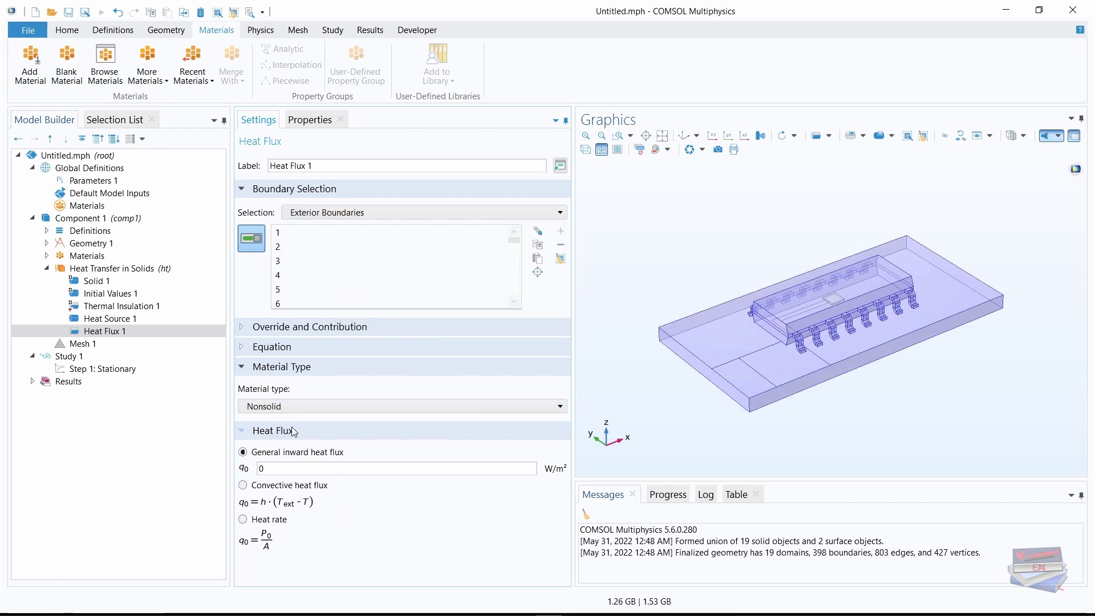
Switch the heat flux to Convective heat flux with a heat transfer coefficient of 50 W/(m²·K)
{"action": "left_click", "coordinate": [244, 485]}
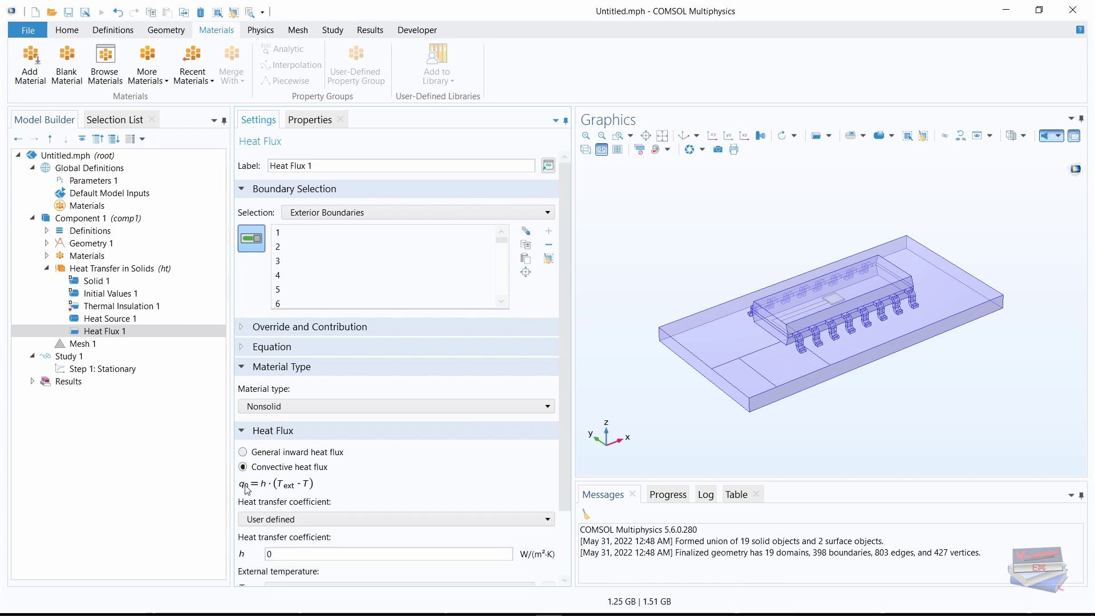
{"action": "left_click_drag", "start_coordinate": [566, 346], "coordinate": [566, 448]}
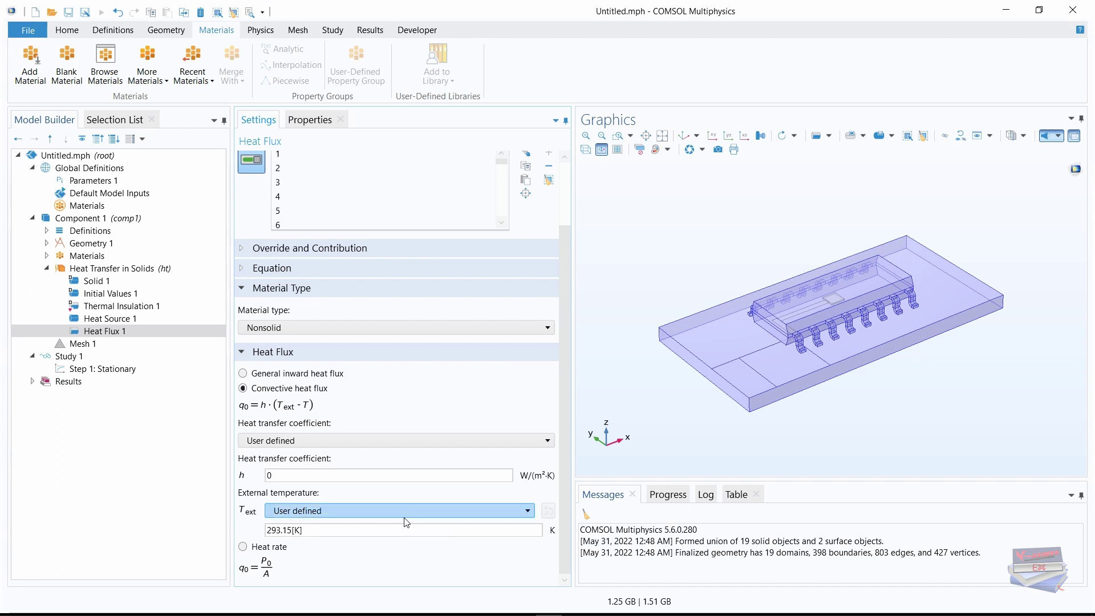
{"action": "left_click", "coordinate": [308, 475]}
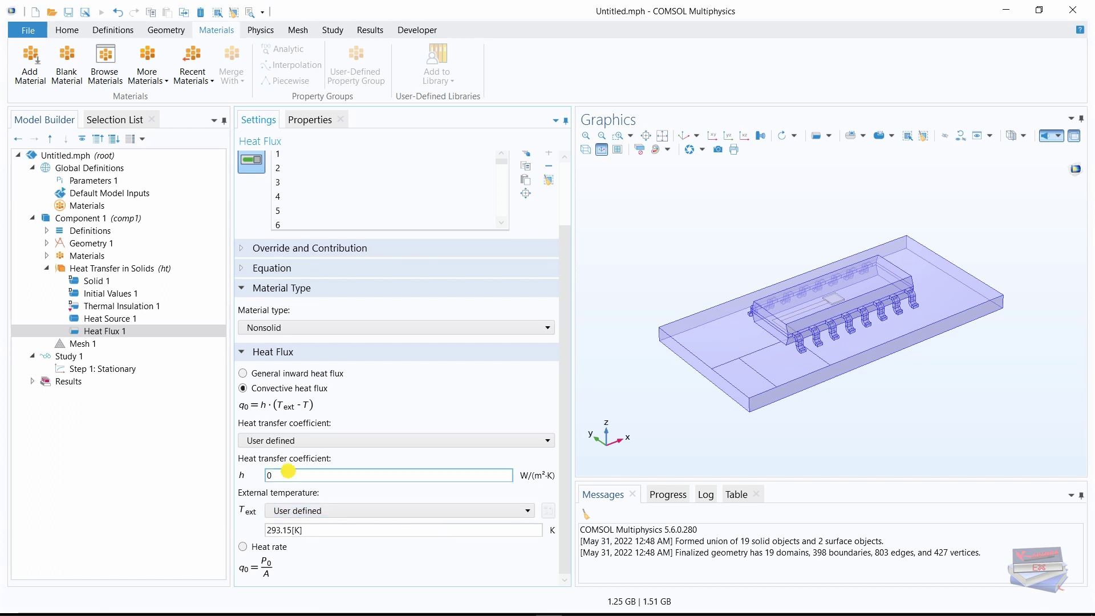
{"action": "double_click", "coordinate": [270, 476]}
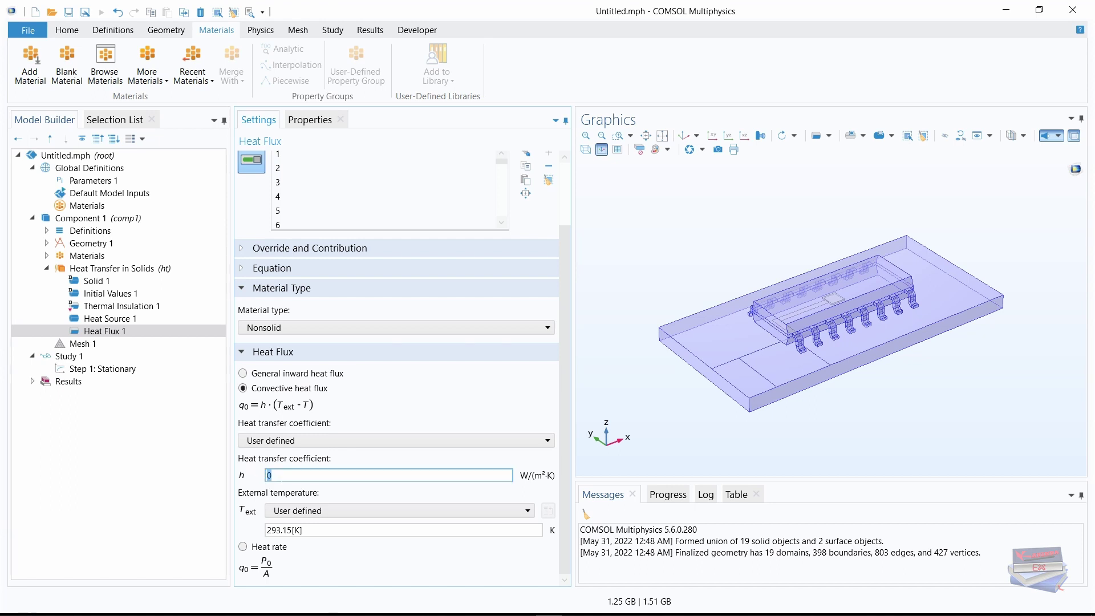
{"action": "type", "text": "50"}
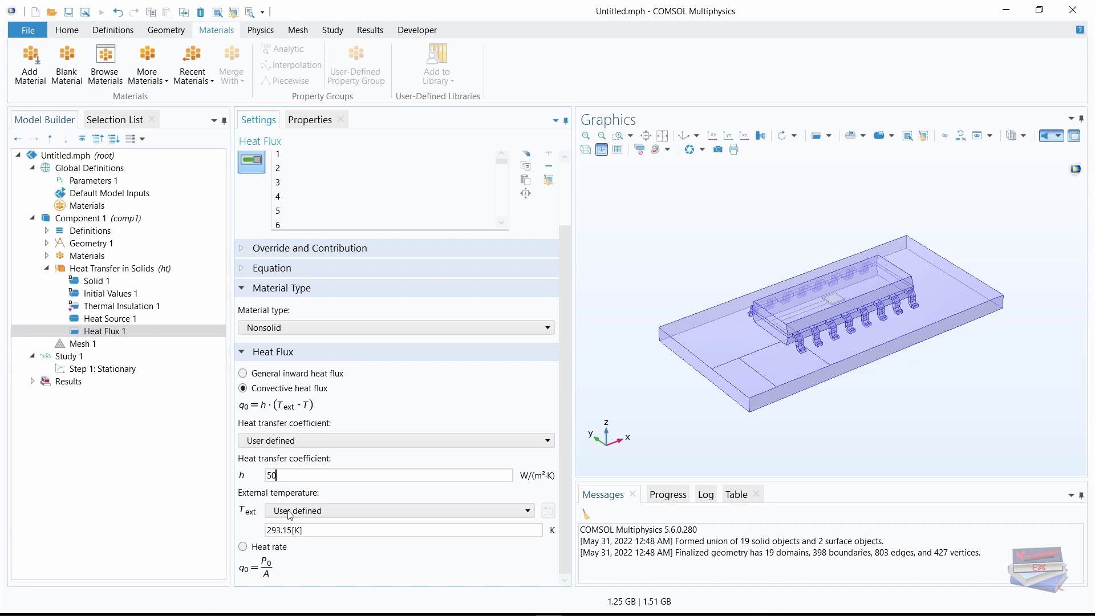
Set the external temperature of the convective heat flux to 30[degC]
{"action": "left_click", "coordinate": [313, 530]}
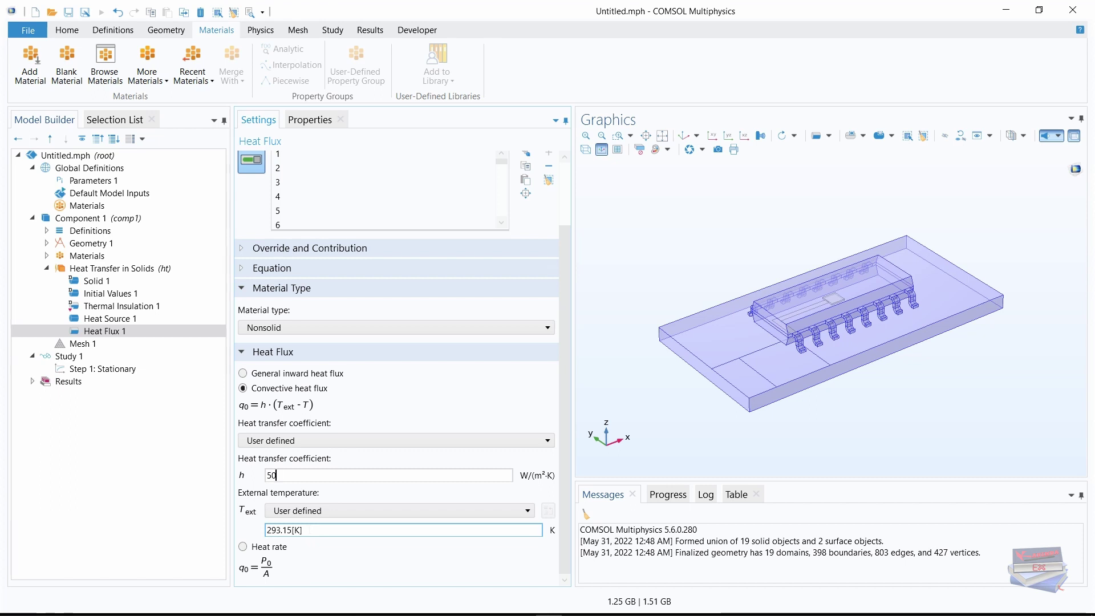
{"action": "left_click_drag", "start_coordinate": [313, 530], "coordinate": [247, 537]}
{"action": "type", "text": "30"}
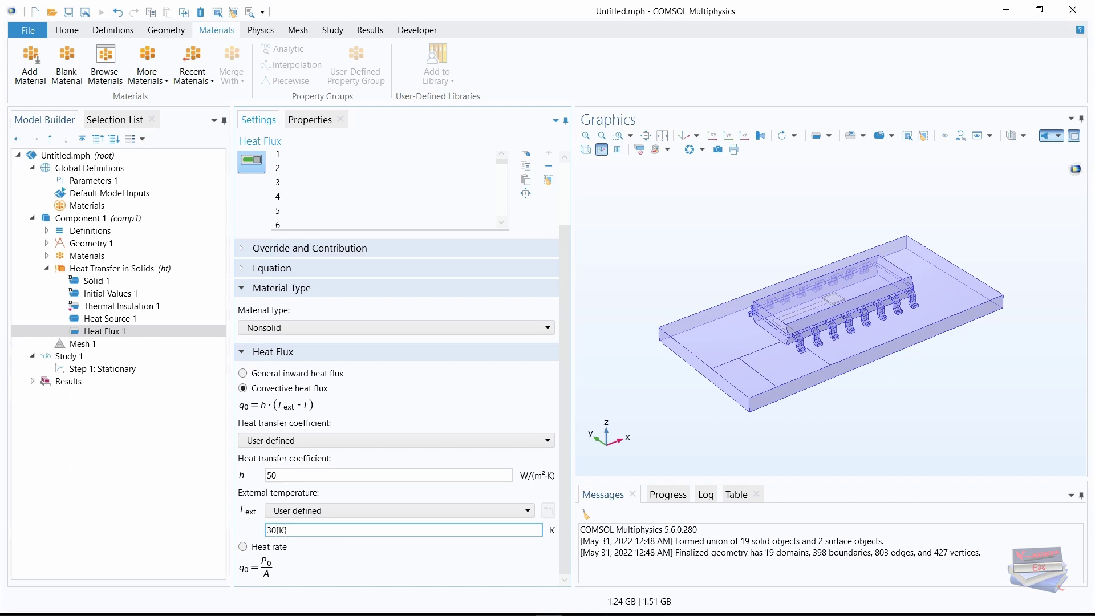
{"action": "left_click", "coordinate": [282, 529]}
{"action": "type", "text": "deg"}
{"action": "key", "text": "Return"}
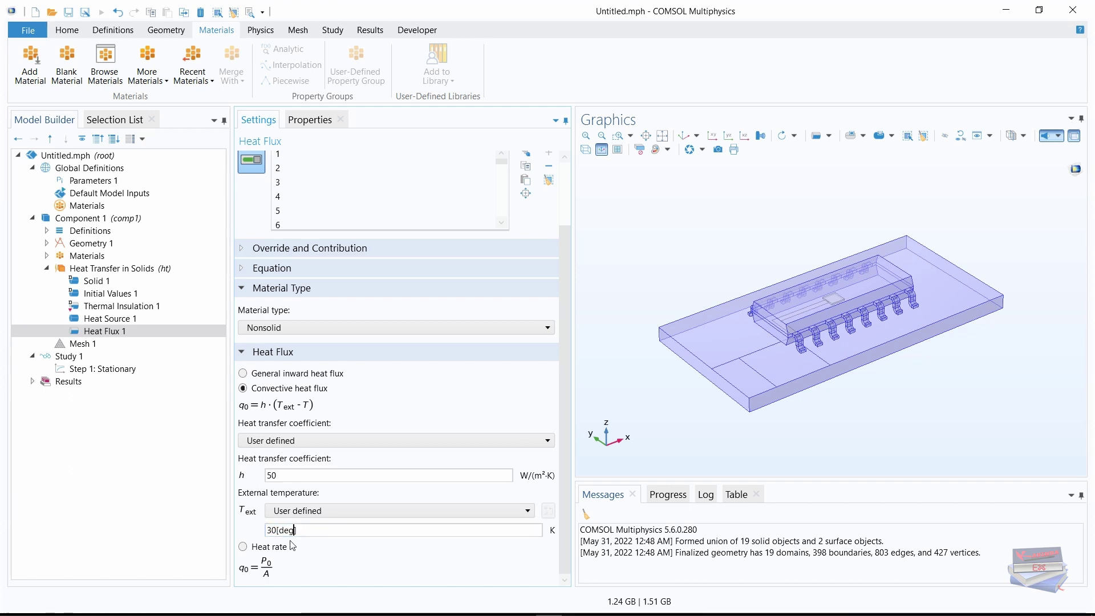
{"action": "type", "text": "C"}
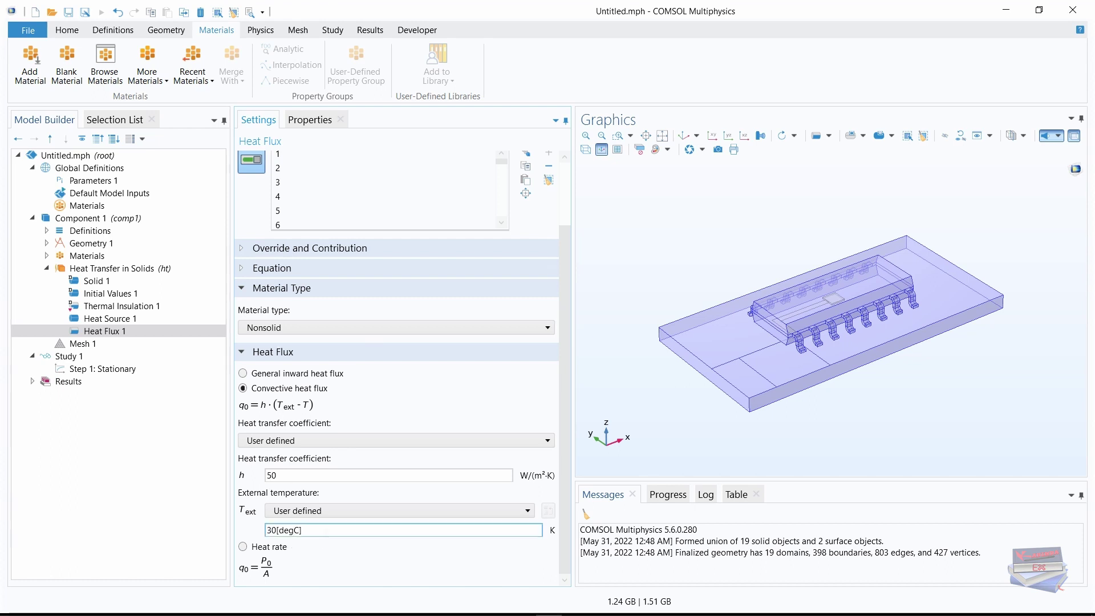
{"action": "left_click", "coordinate": [325, 530]}
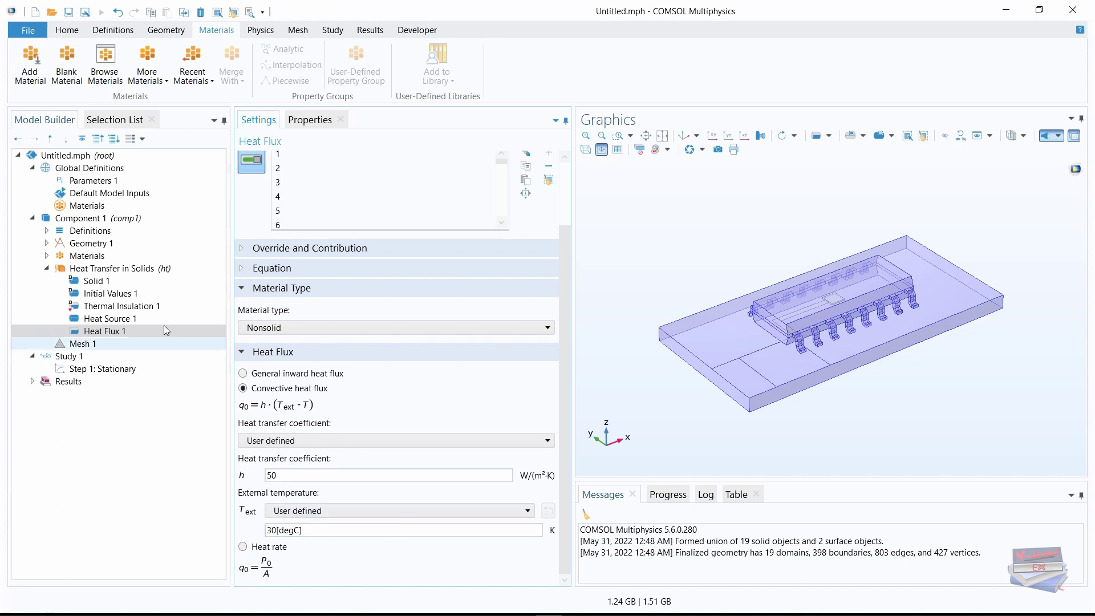
Add a Temperature boundary condition to Heat Transfer in Solids and apply it to boundary 4 on the circuit board
{"action": "left_click", "coordinate": [103, 270]}
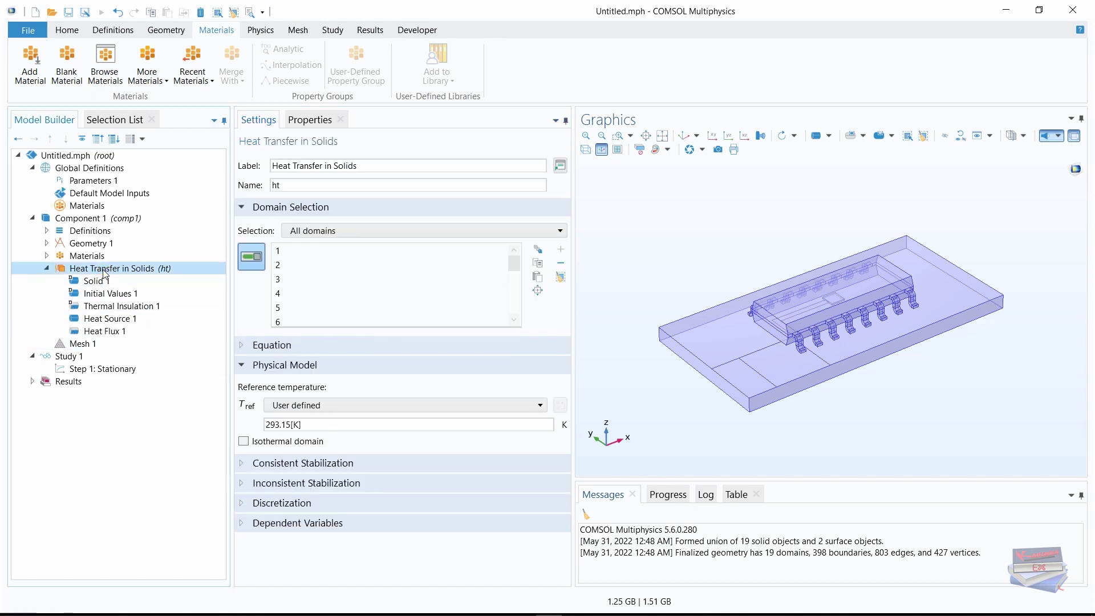
{"action": "right_click", "coordinate": [104, 270]}
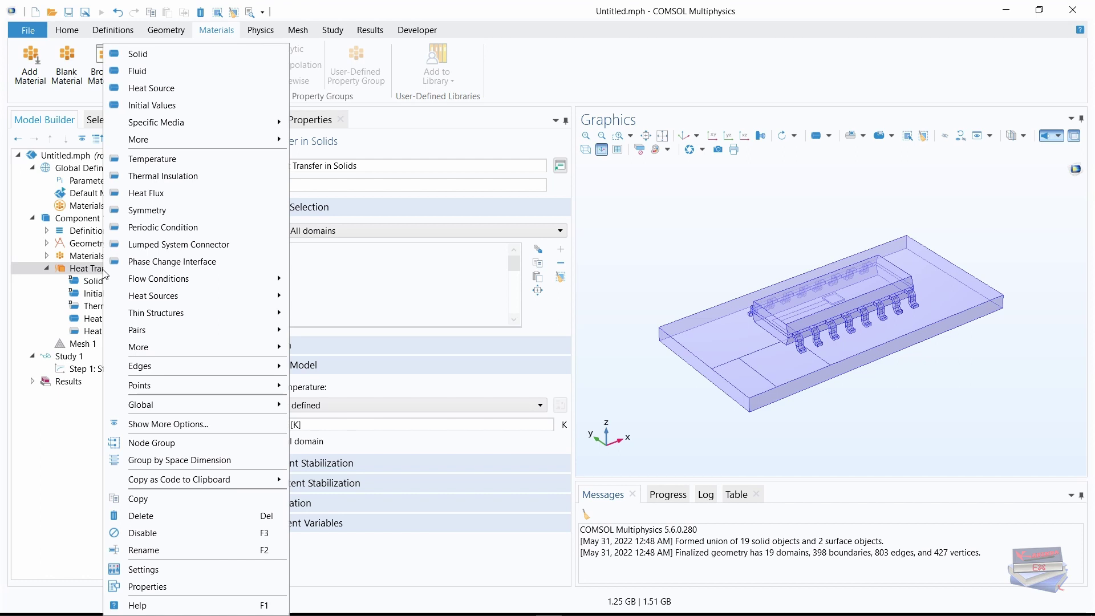
{"action": "left_click", "coordinate": [148, 163]}
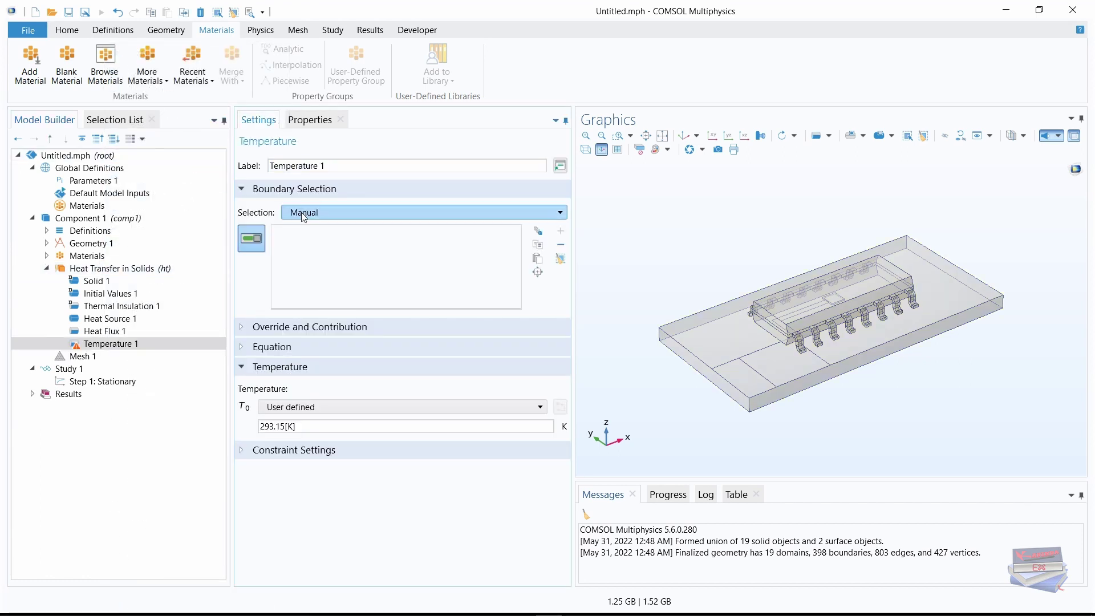
{"action": "left_click", "coordinate": [111, 125]}
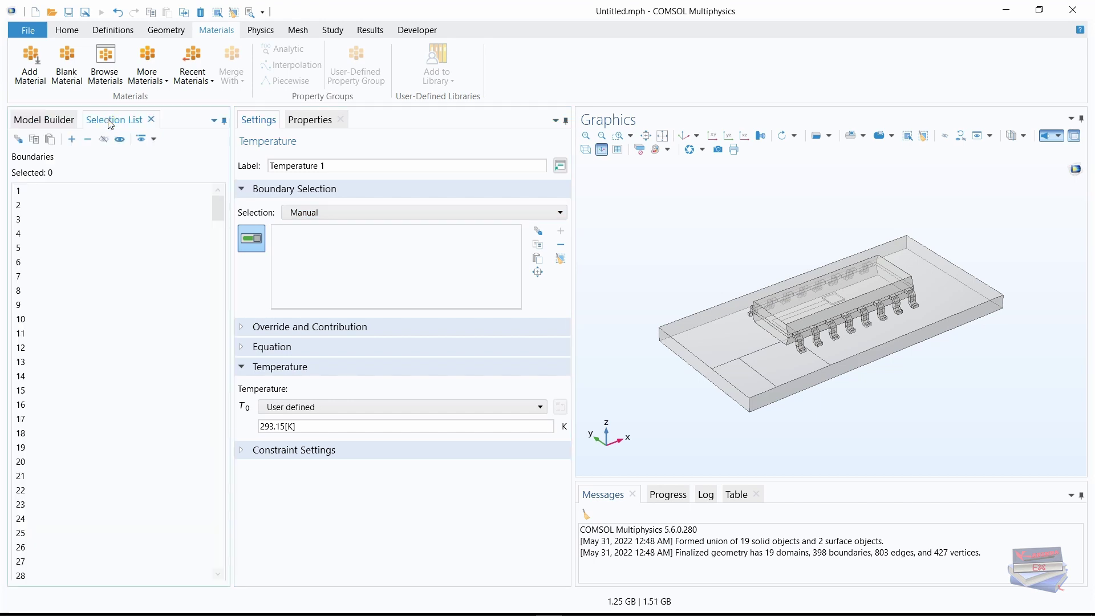
{"action": "left_click", "coordinate": [18, 240]}
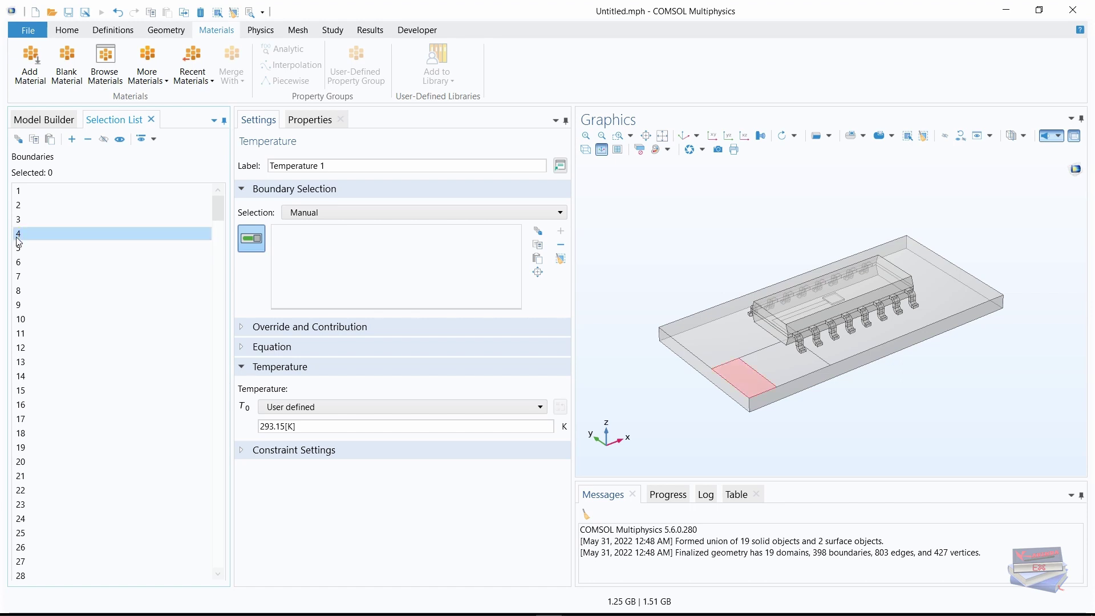
{"action": "left_click", "coordinate": [69, 141]}
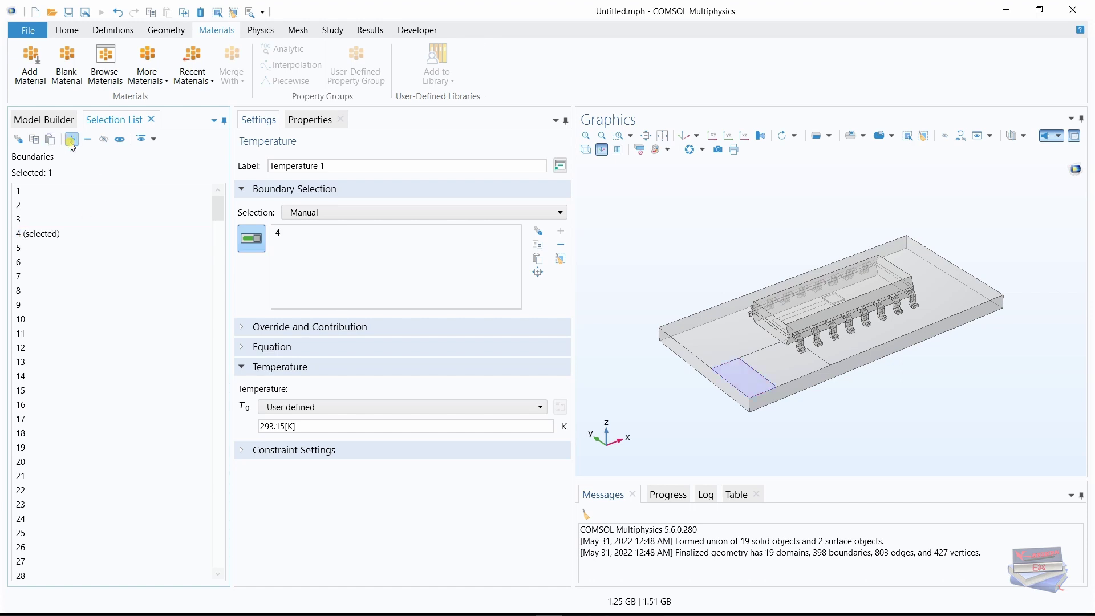
{"action": "left_click", "coordinate": [46, 119]}
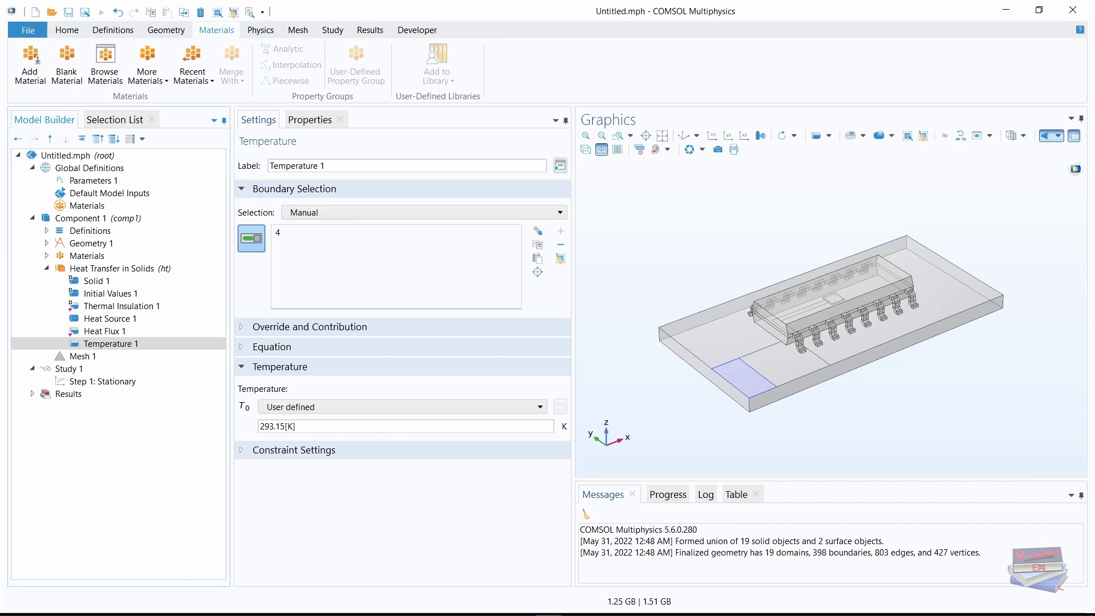
Set the user-defined temperature T0 of the boundary condition to 50[degC]
{"action": "left_click", "coordinate": [275, 425]}
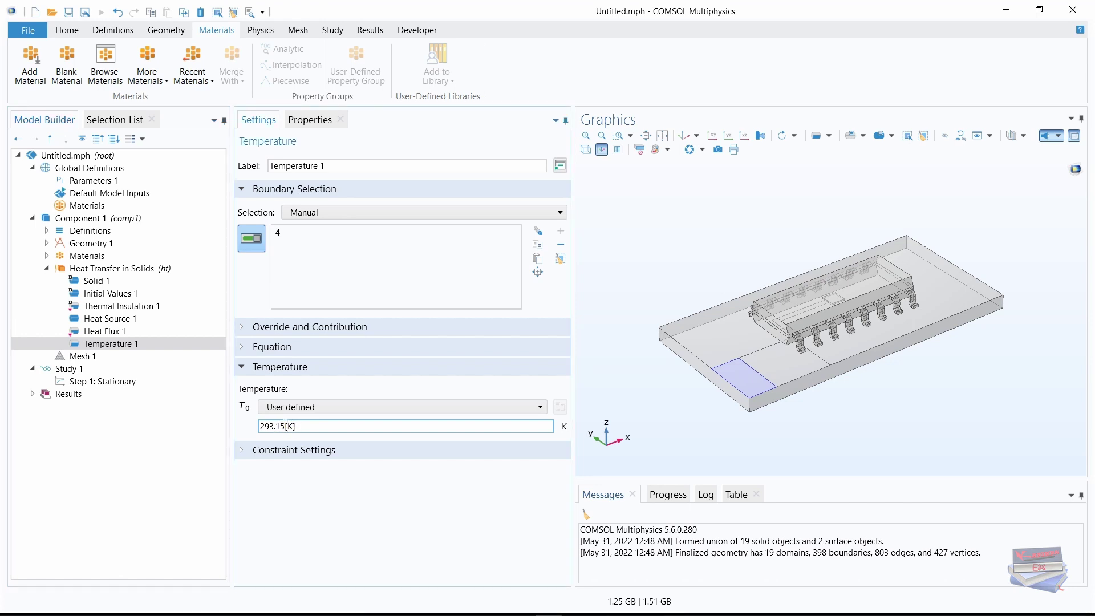
{"action": "left_click_drag", "start_coordinate": [287, 426], "coordinate": [242, 427]}
{"action": "key", "text": "ctrl+a"}
{"action": "type", "text": "50[deg"}
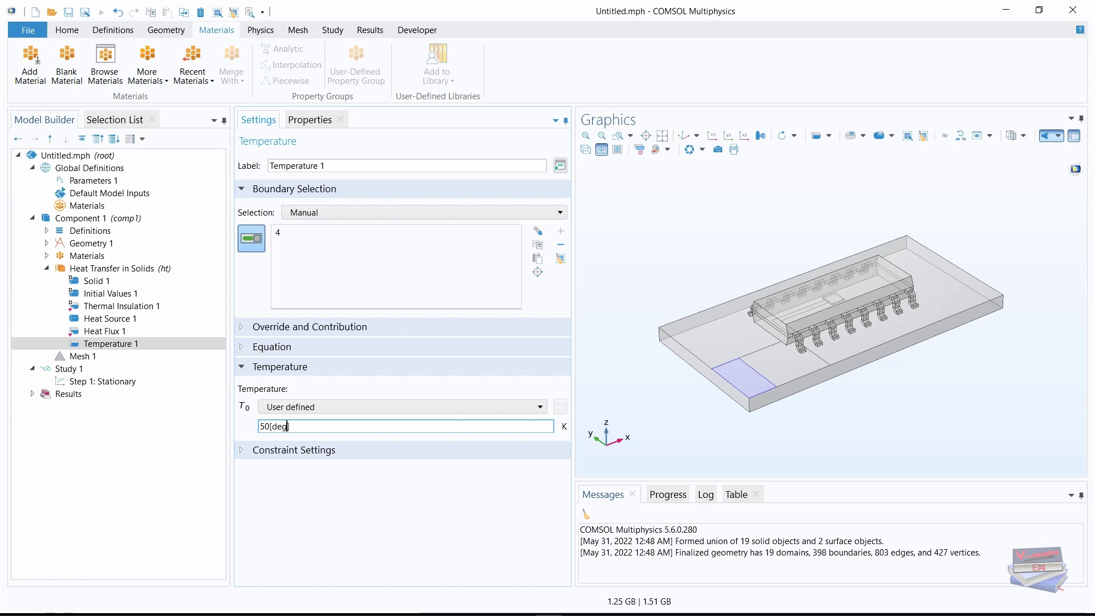
{"action": "left_click", "coordinate": [289, 426]}
{"action": "type", "text": "C"}
{"action": "left_click", "coordinate": [261, 513]}
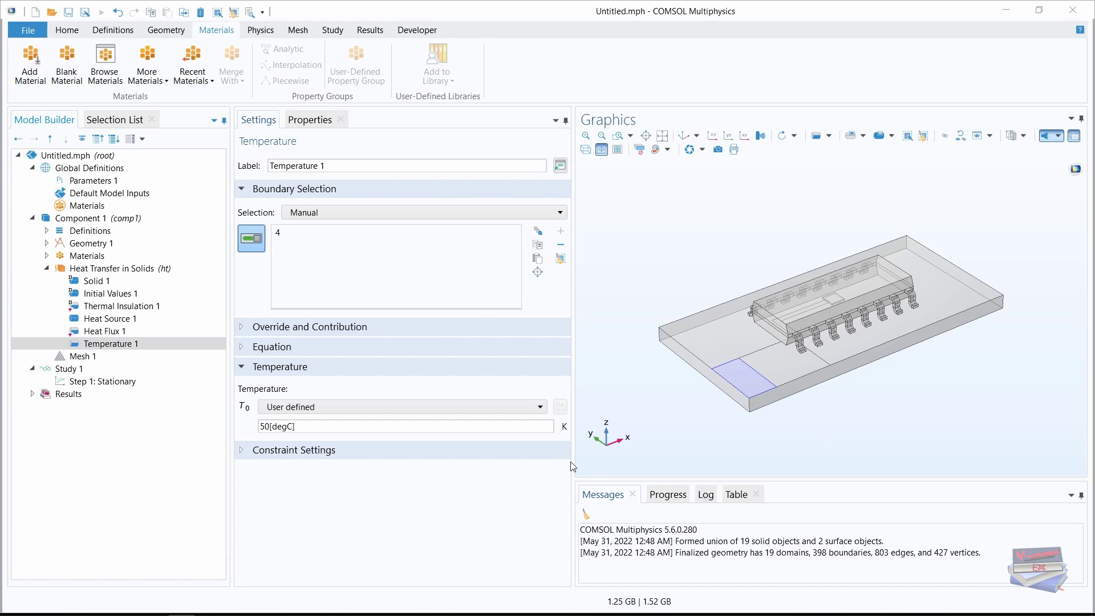
Add a Thin Layer condition to Heat Transfer in Solids and apply it to boundary 7 on the circuit board
{"action": "left_click", "coordinate": [98, 270]}
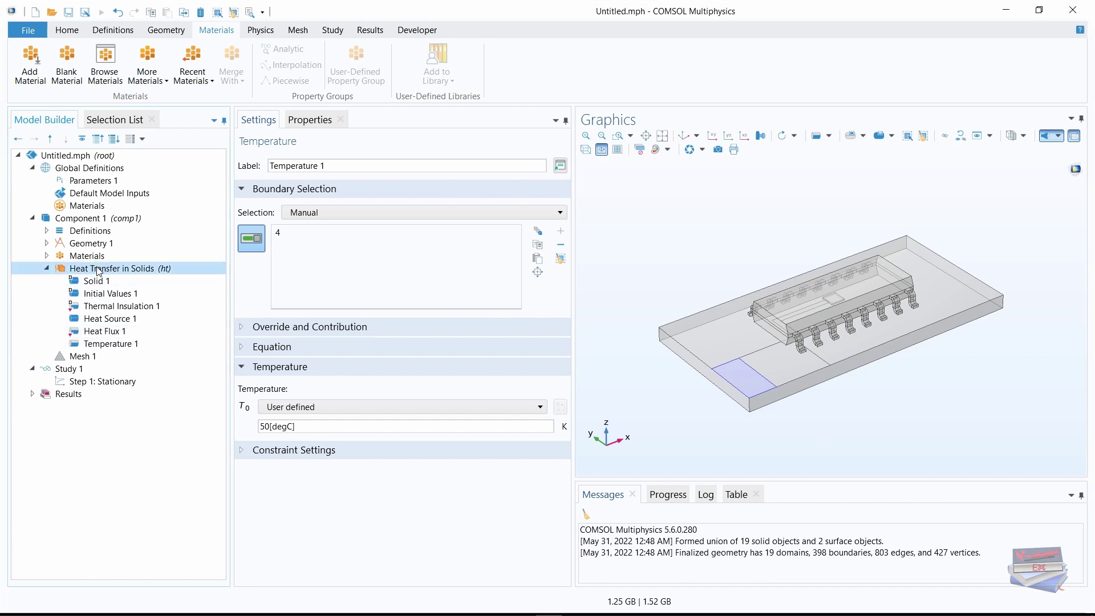
{"action": "right_click", "coordinate": [97, 269]}
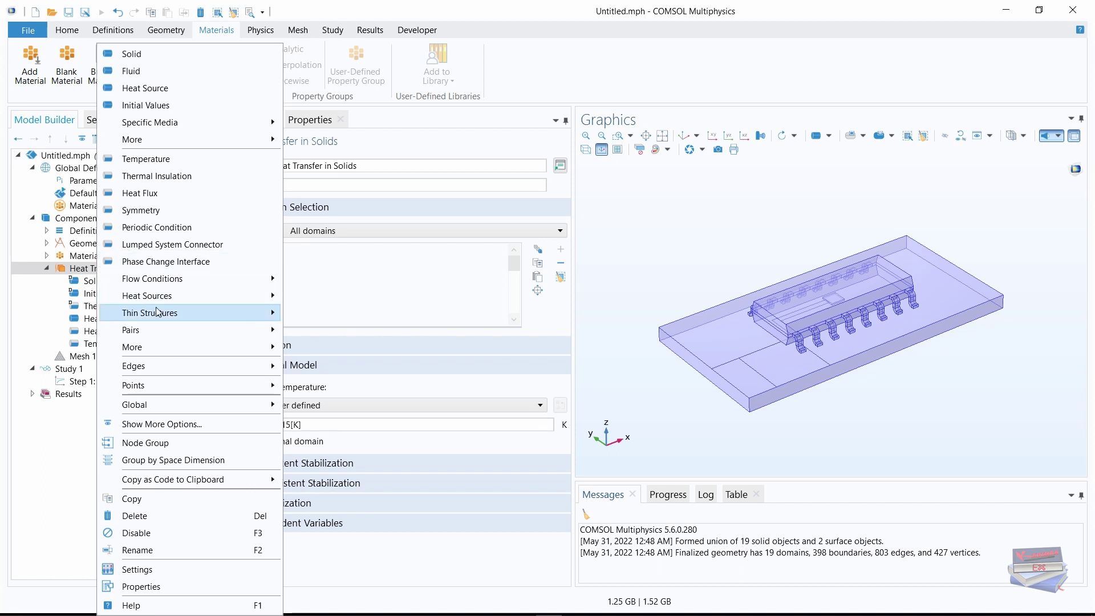
{"action": "mouse_move", "coordinate": [162, 317]}
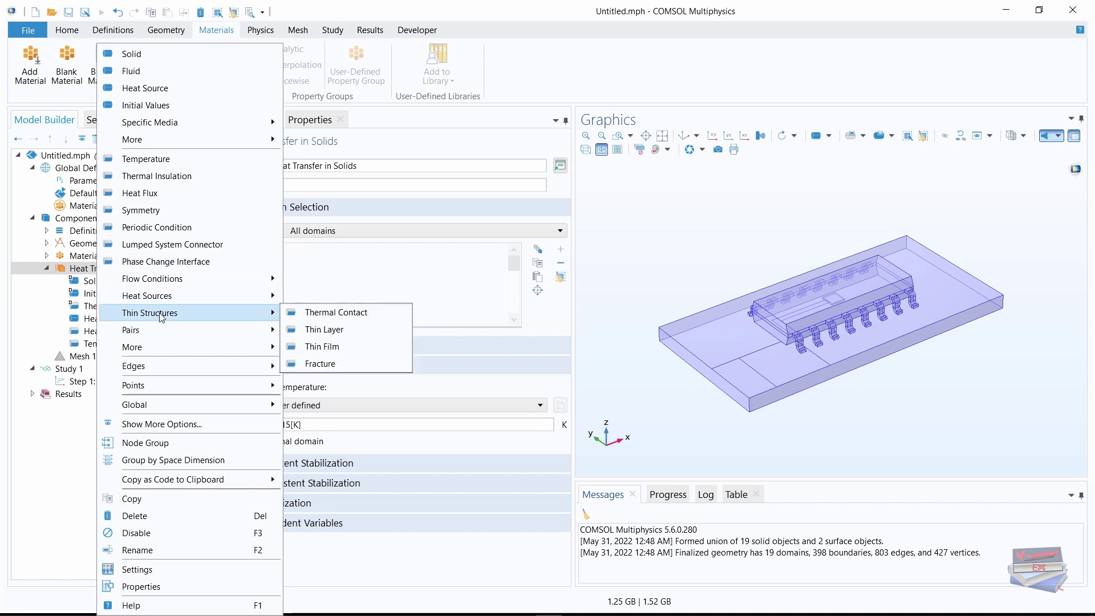
{"action": "left_click", "coordinate": [326, 331]}
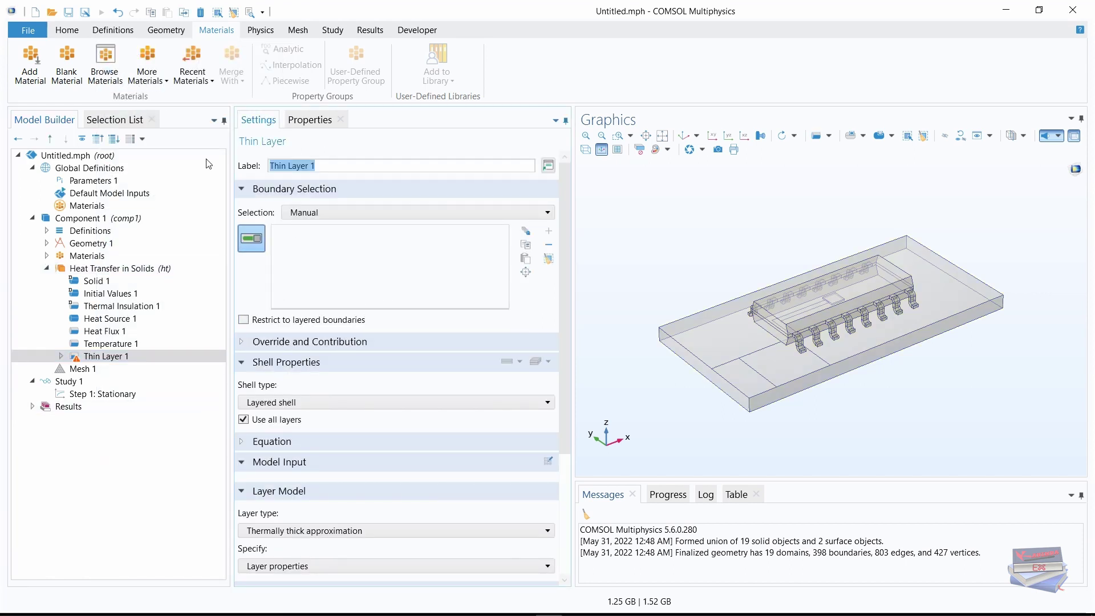
{"action": "left_click", "coordinate": [123, 120]}
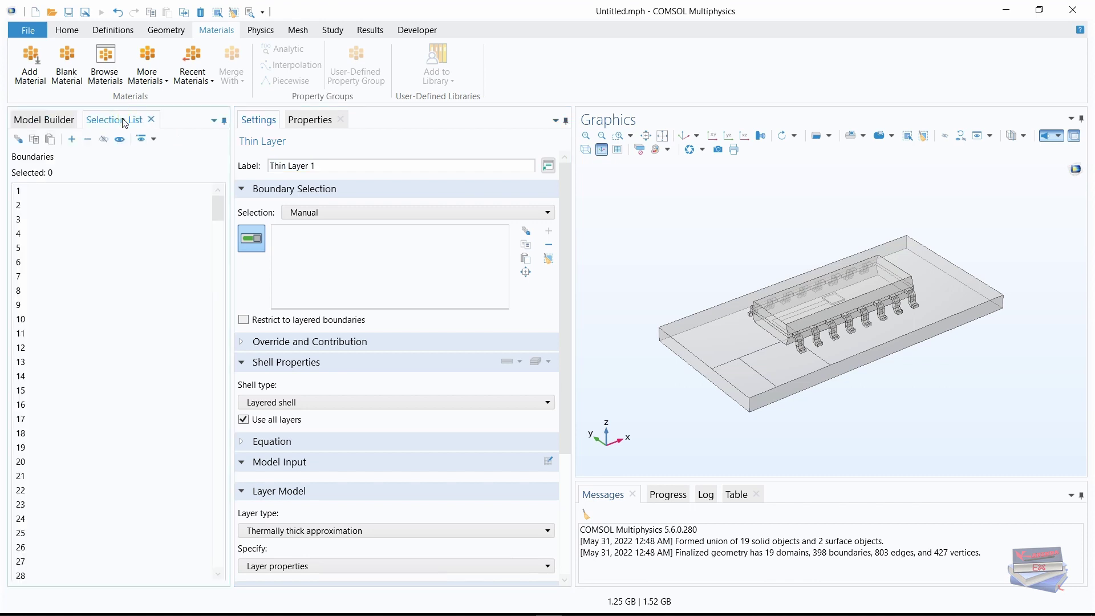
{"action": "left_click", "coordinate": [18, 277]}
{"action": "left_click", "coordinate": [71, 139]}
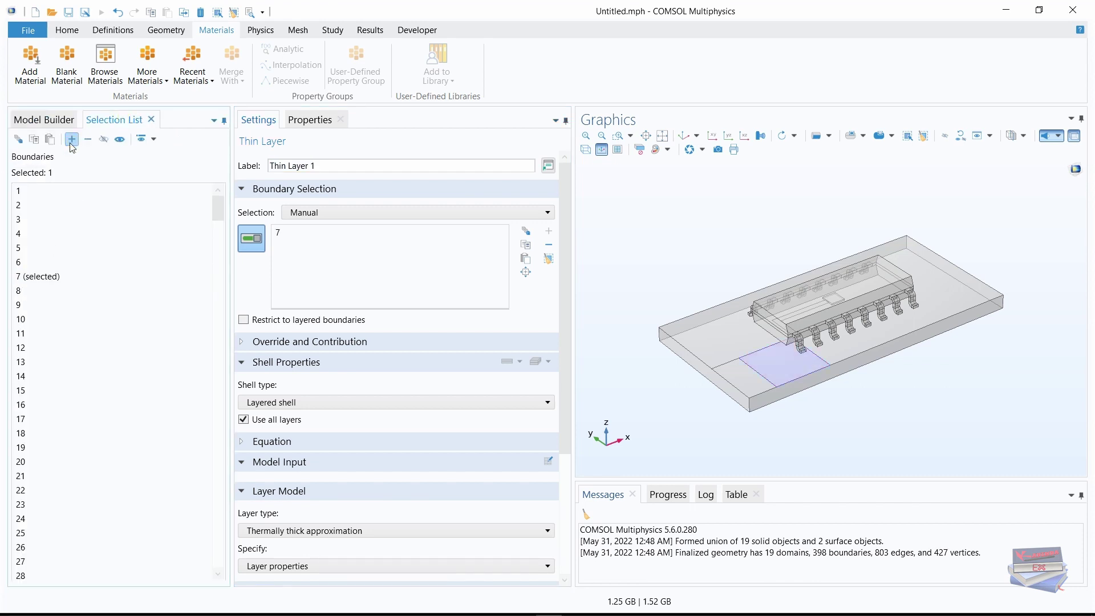
{"action": "left_click", "coordinate": [38, 123]}
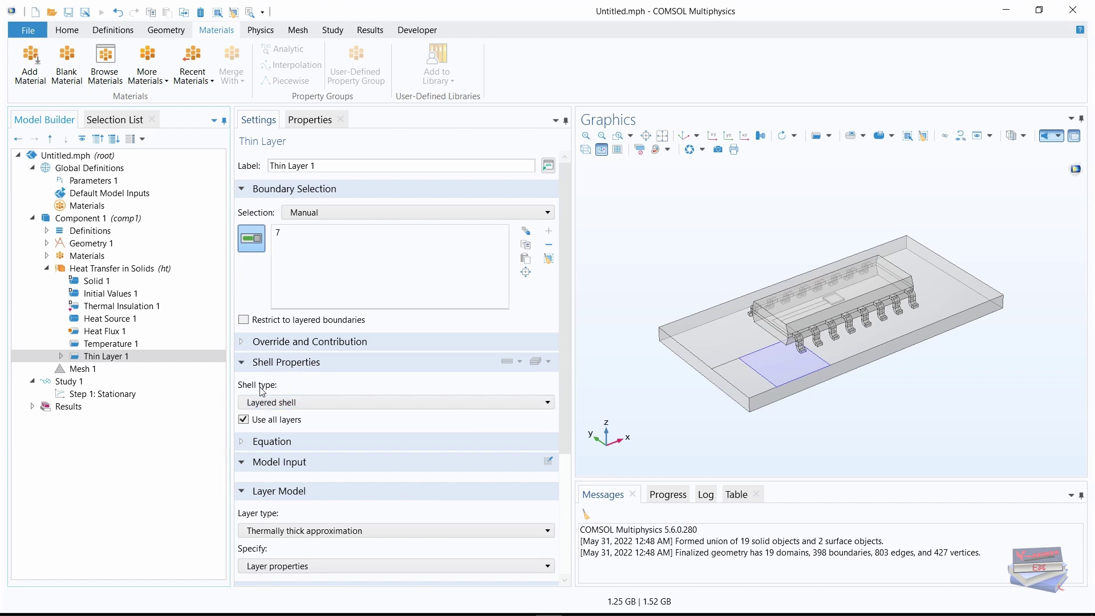
Set the thin layer's shell type to Nonlayered shell and its layer type to Thermally thin approximation
{"action": "left_click", "coordinate": [341, 408]}
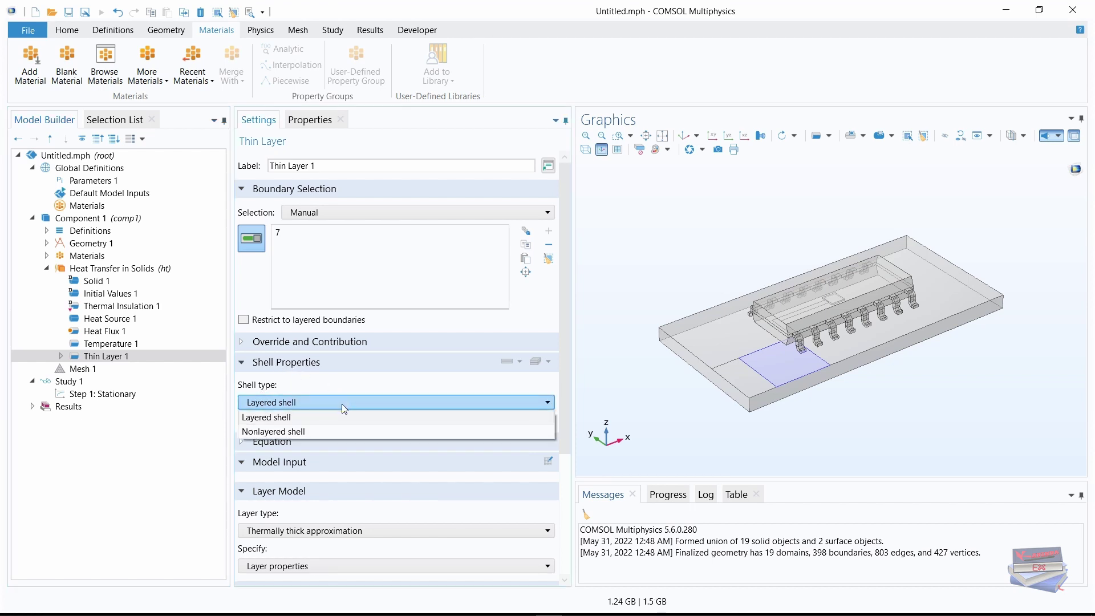
{"action": "left_click", "coordinate": [293, 433]}
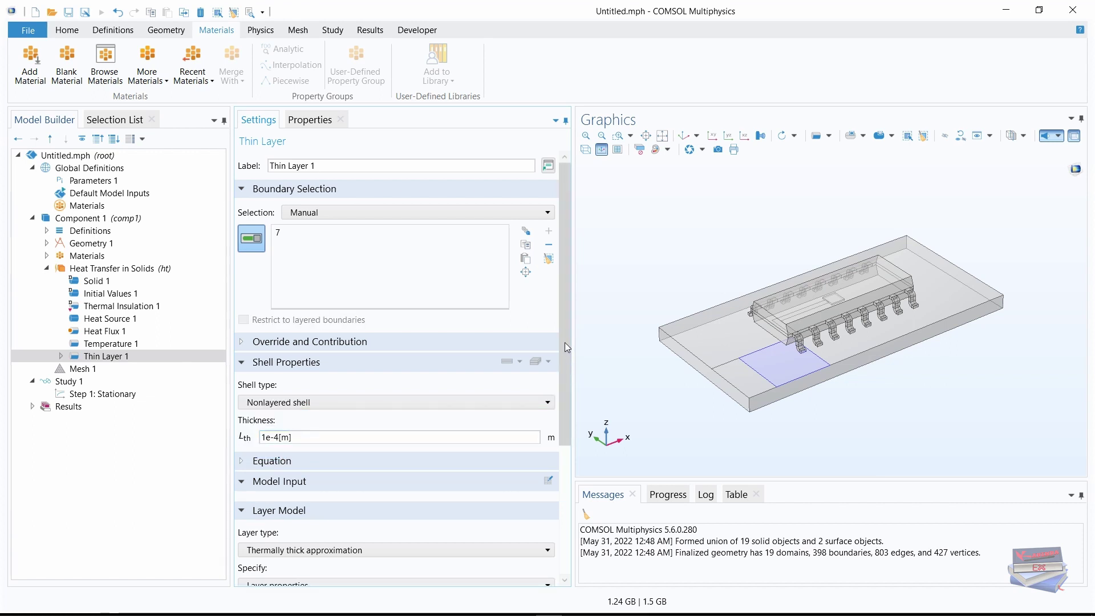
{"action": "left_click", "coordinate": [401, 437]}
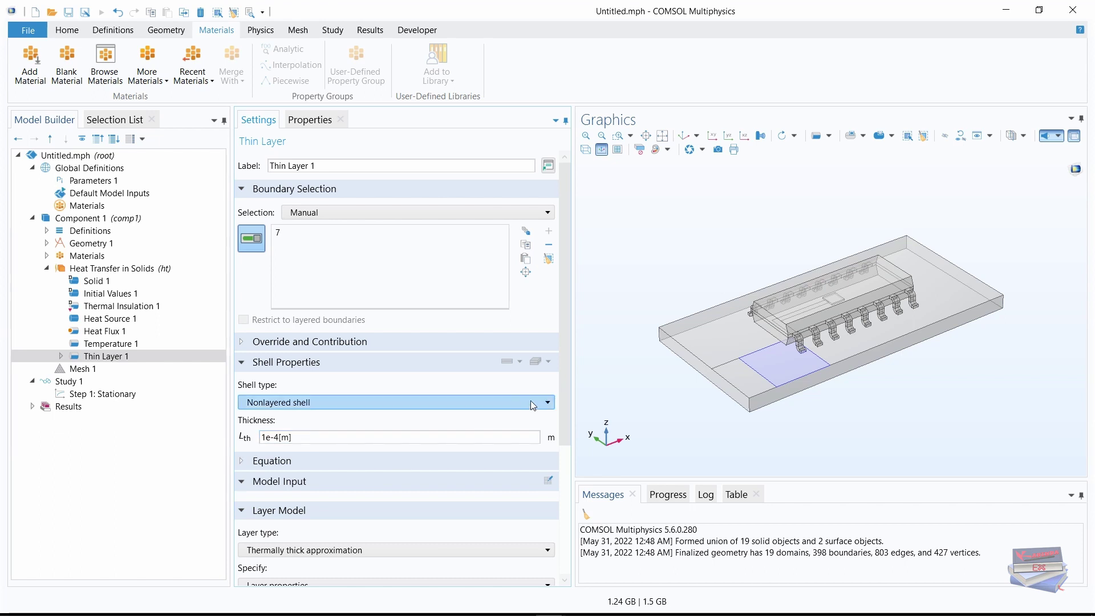
{"action": "left_click_drag", "start_coordinate": [564, 339], "coordinate": [558, 424]}
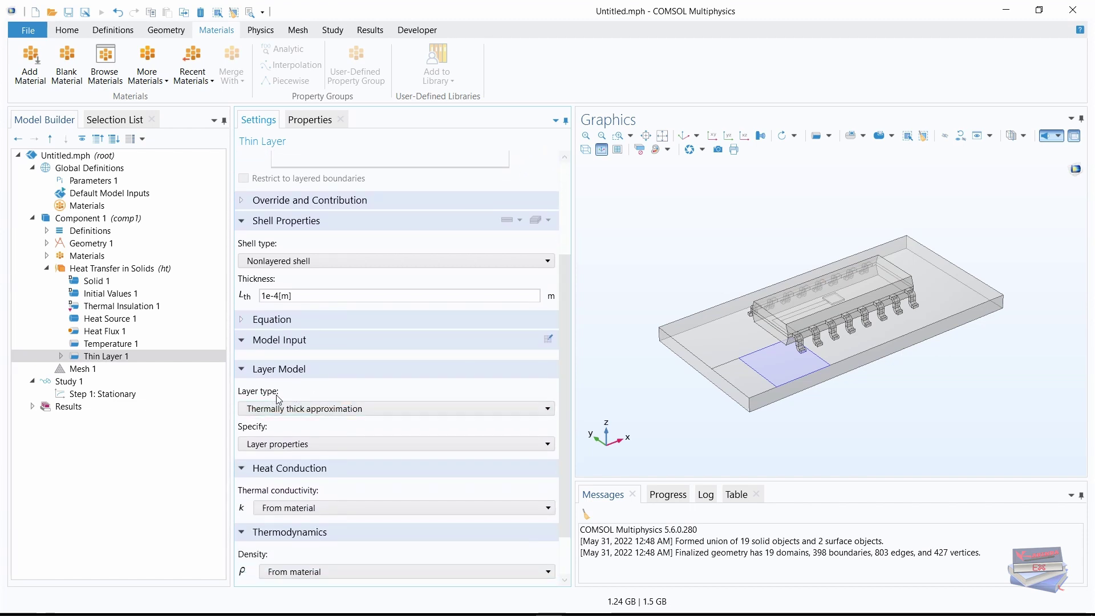
{"action": "scroll", "coordinate": [274, 397], "scroll_direction": "down", "scroll_amount": 1}
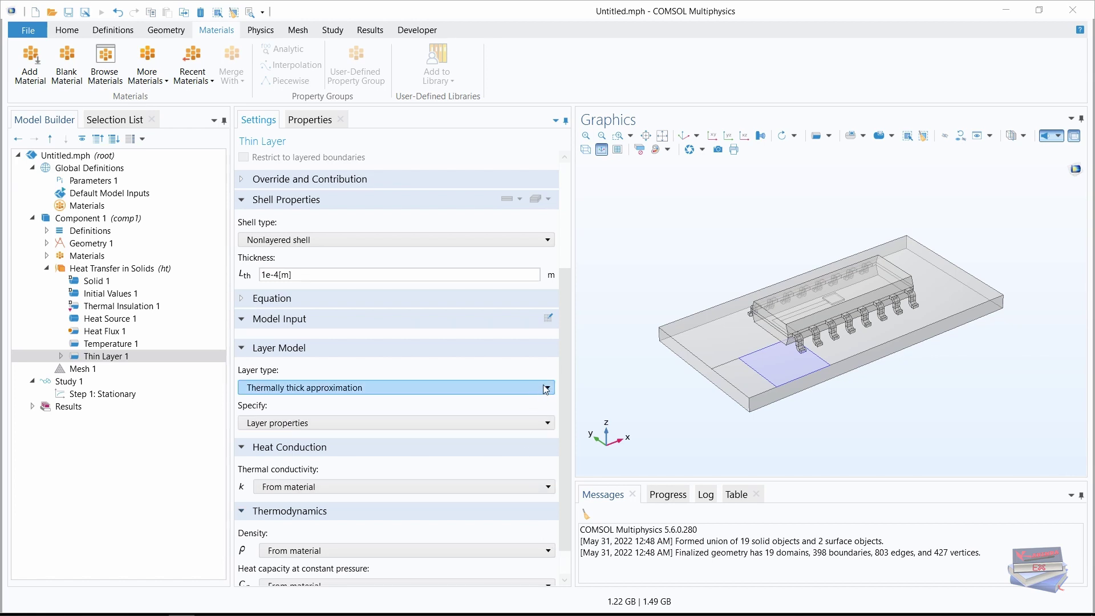
{"action": "left_click", "coordinate": [548, 388]}
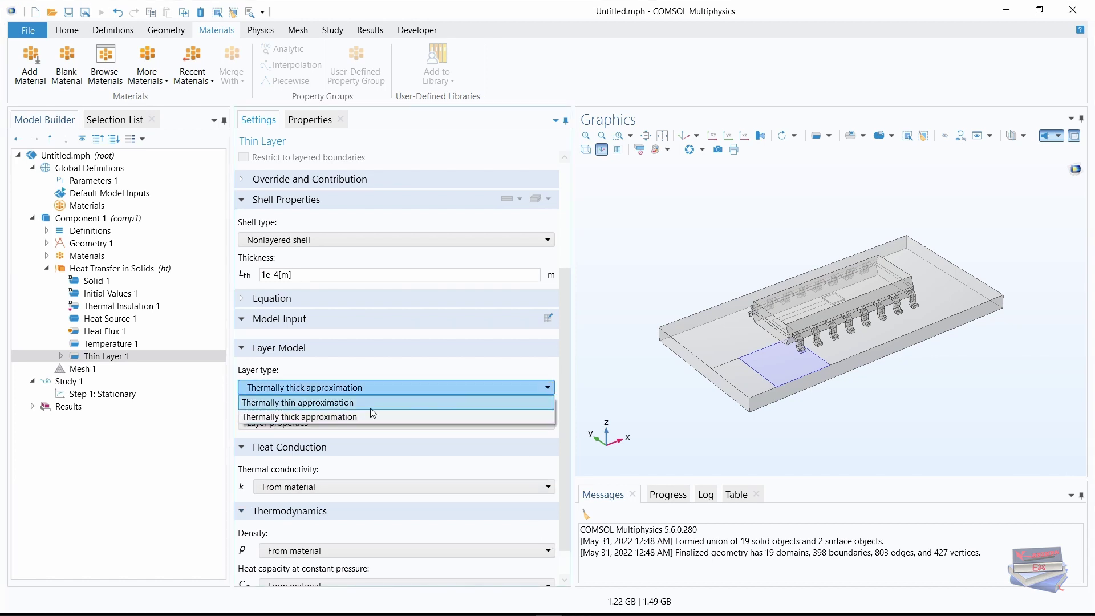
{"action": "left_click", "coordinate": [346, 403]}
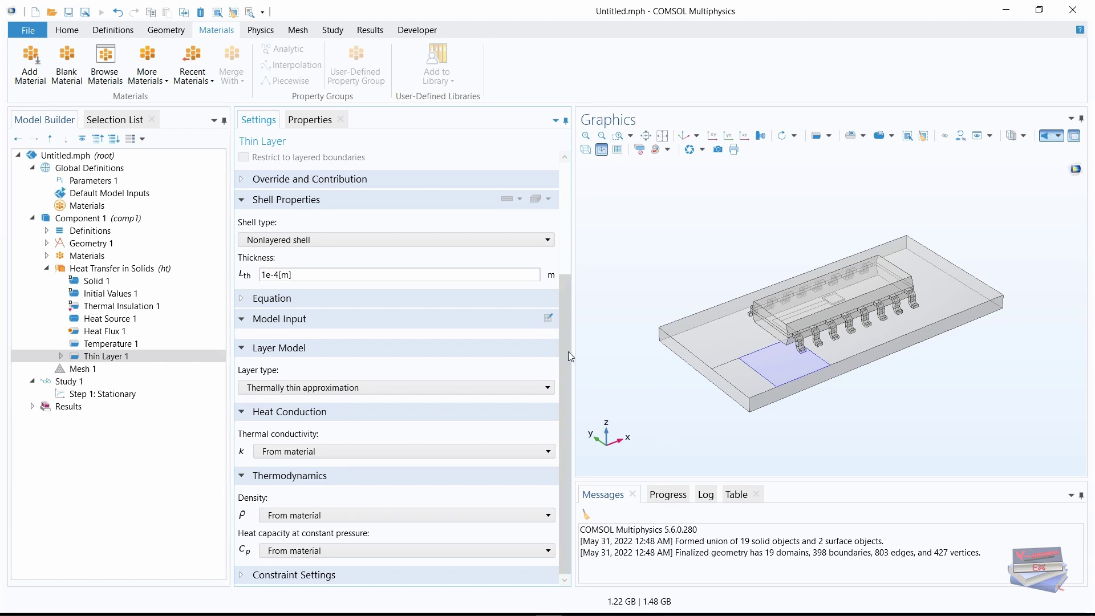
{"action": "left_click_drag", "start_coordinate": [568, 351], "coordinate": [561, 206]}
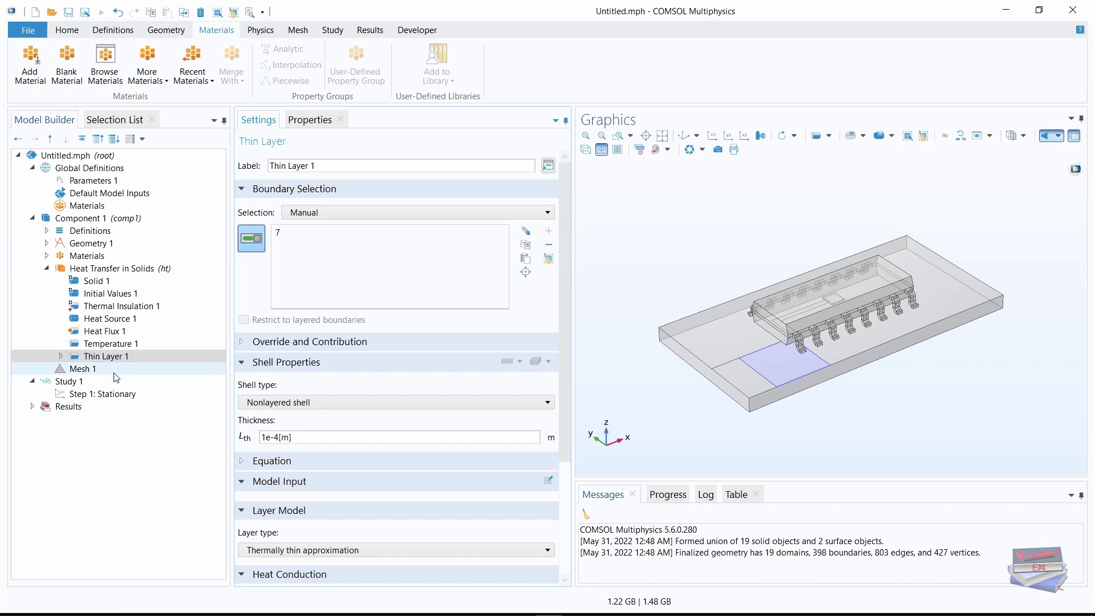
Duplicate Thin Layer 1 and replace the copy's boundary 7 with the Interconnect selection
{"action": "left_click", "coordinate": [100, 358]}
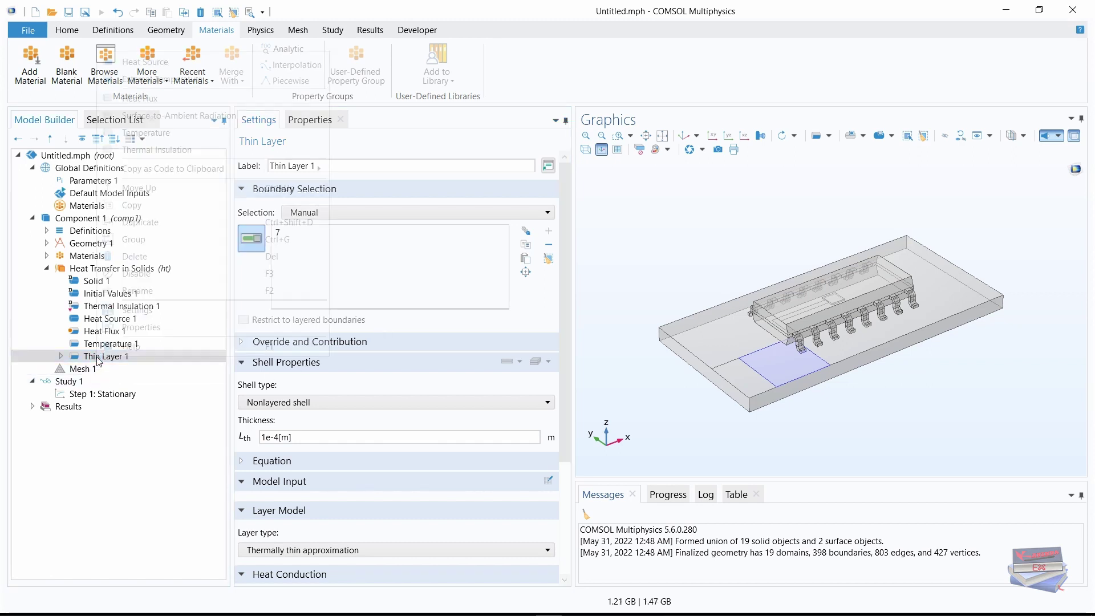
{"action": "right_click", "coordinate": [99, 359]}
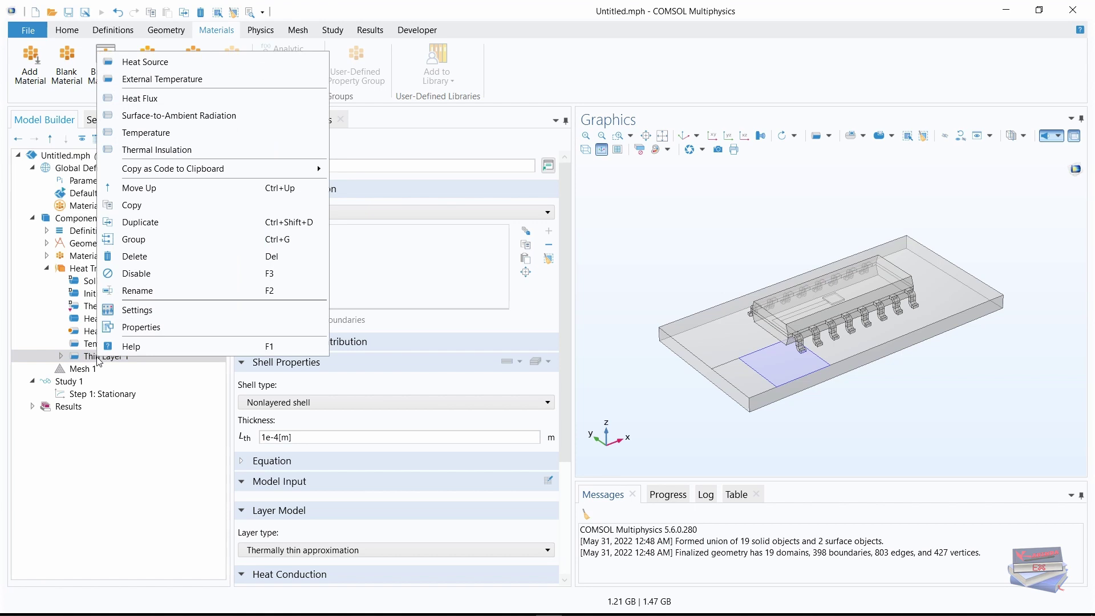
{"action": "left_click", "coordinate": [140, 222]}
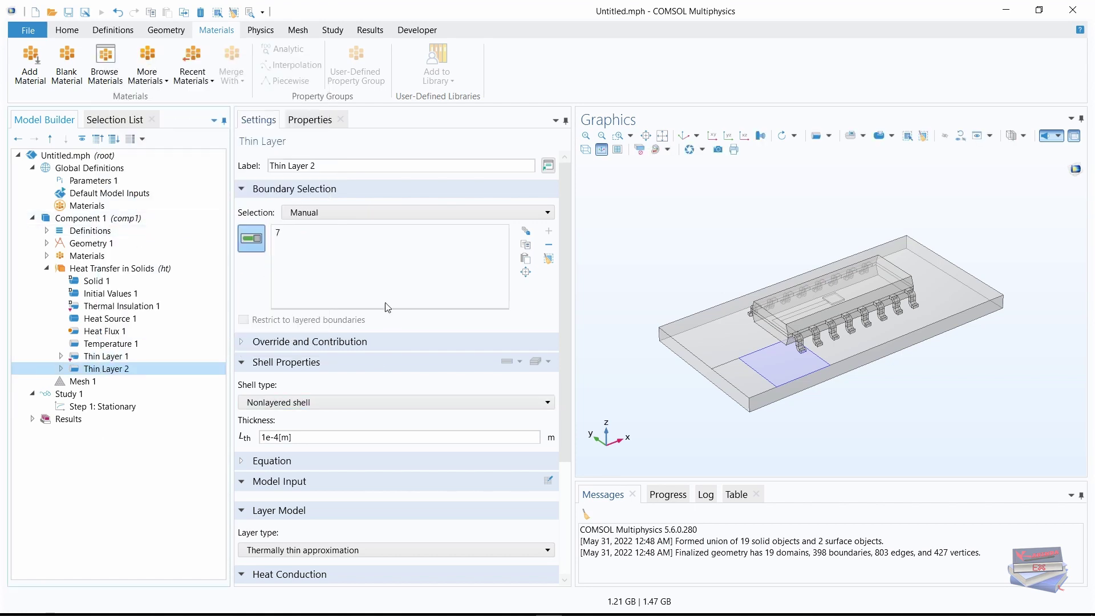
{"action": "left_click", "coordinate": [280, 233]}
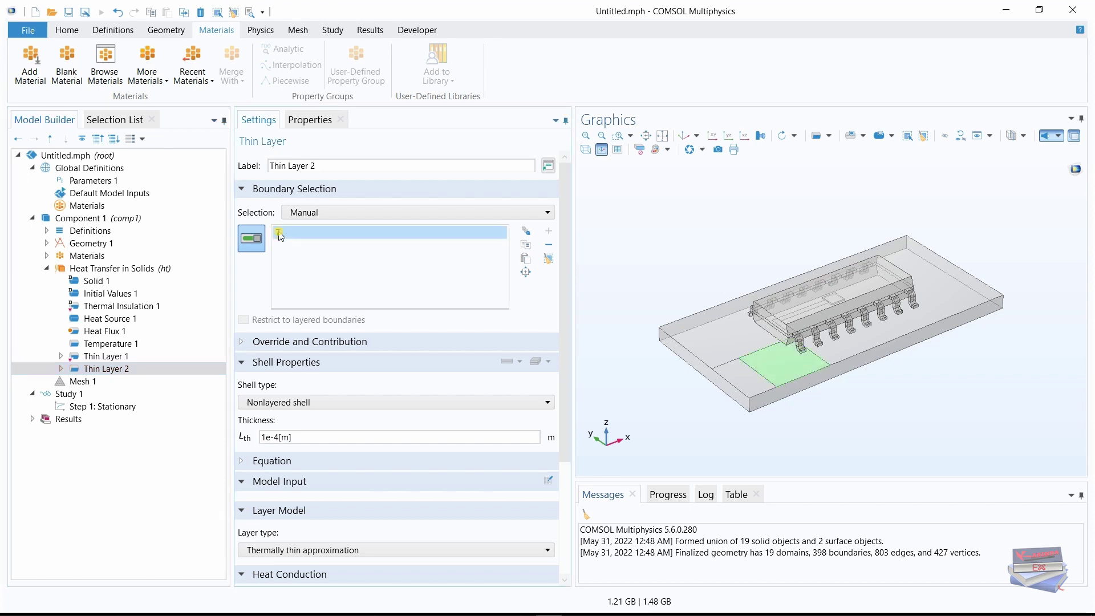
{"action": "left_click", "coordinate": [549, 260]}
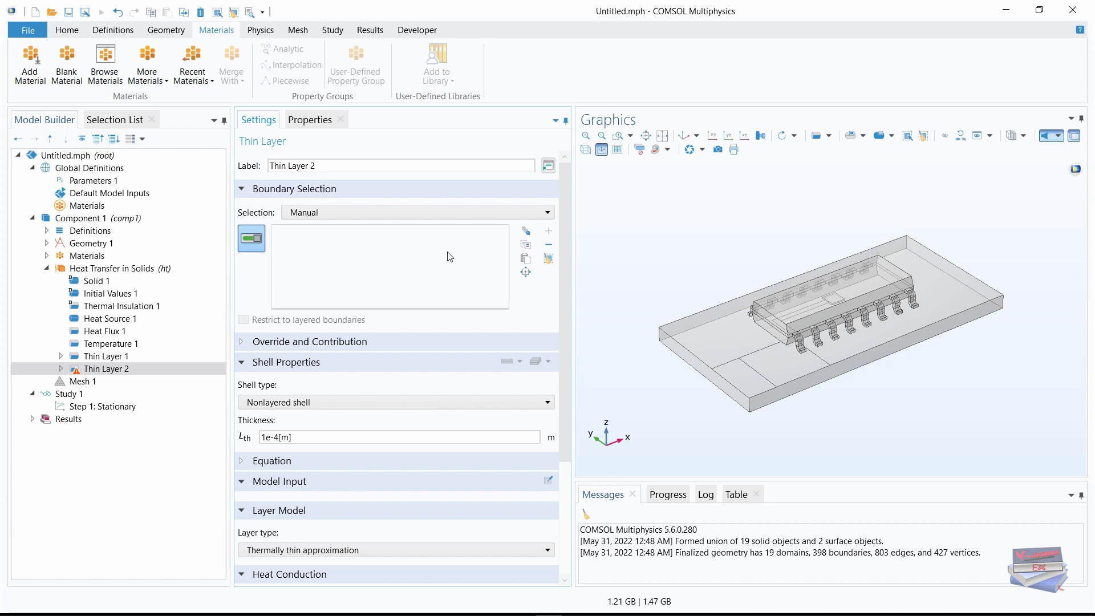
{"action": "left_click", "coordinate": [515, 212]}
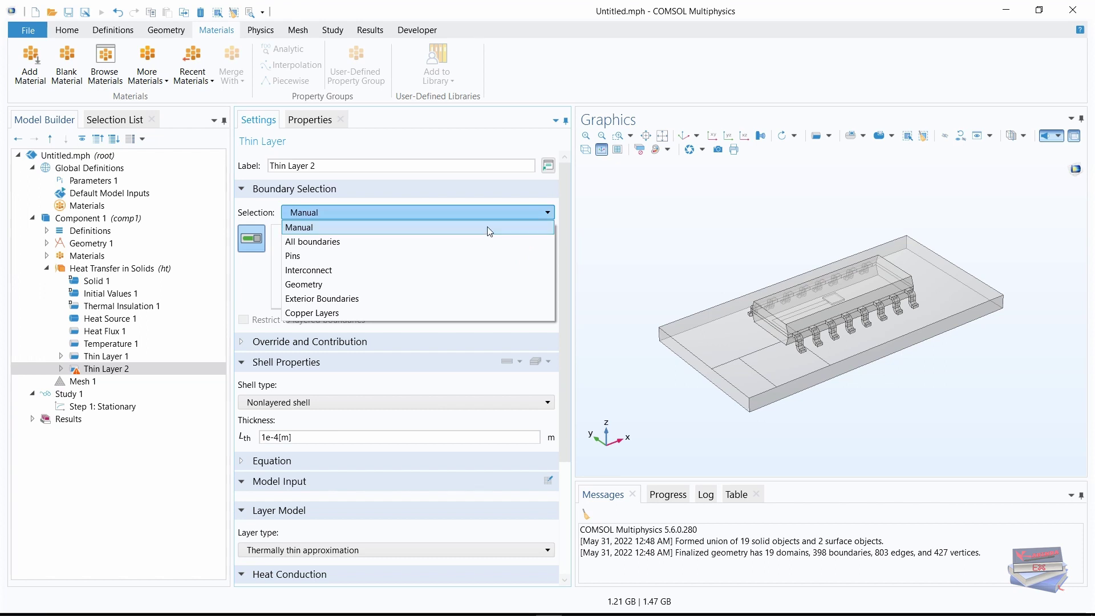
{"action": "left_click", "coordinate": [370, 270]}
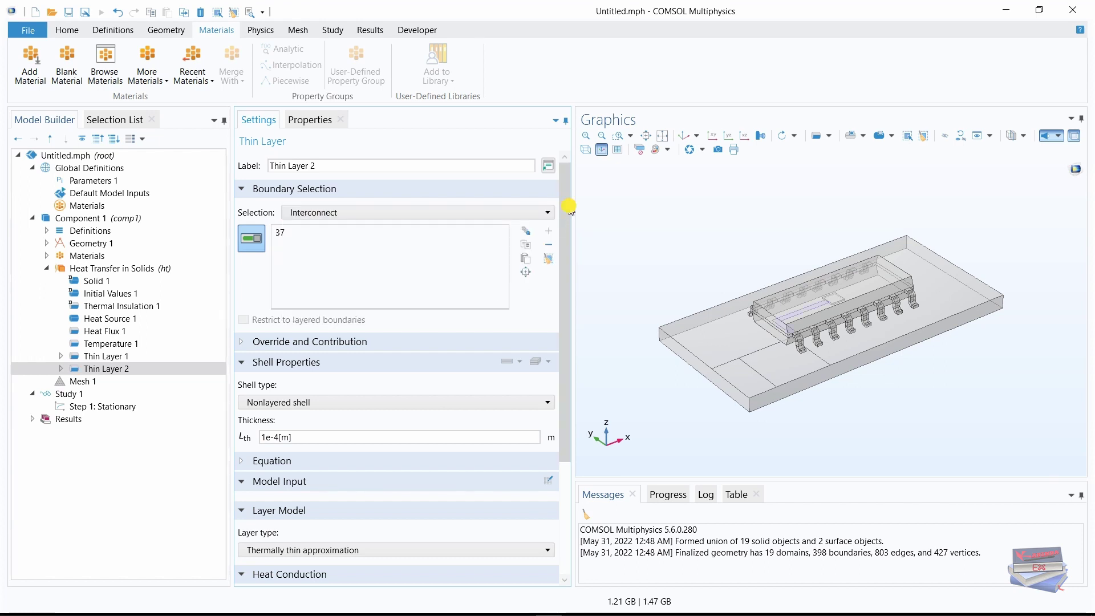
Set the thickness of the interconnect thin layer to 5e-6[m]
{"action": "left_click_drag", "start_coordinate": [569, 206], "coordinate": [568, 317]}
{"action": "left_click", "coordinate": [296, 276]}
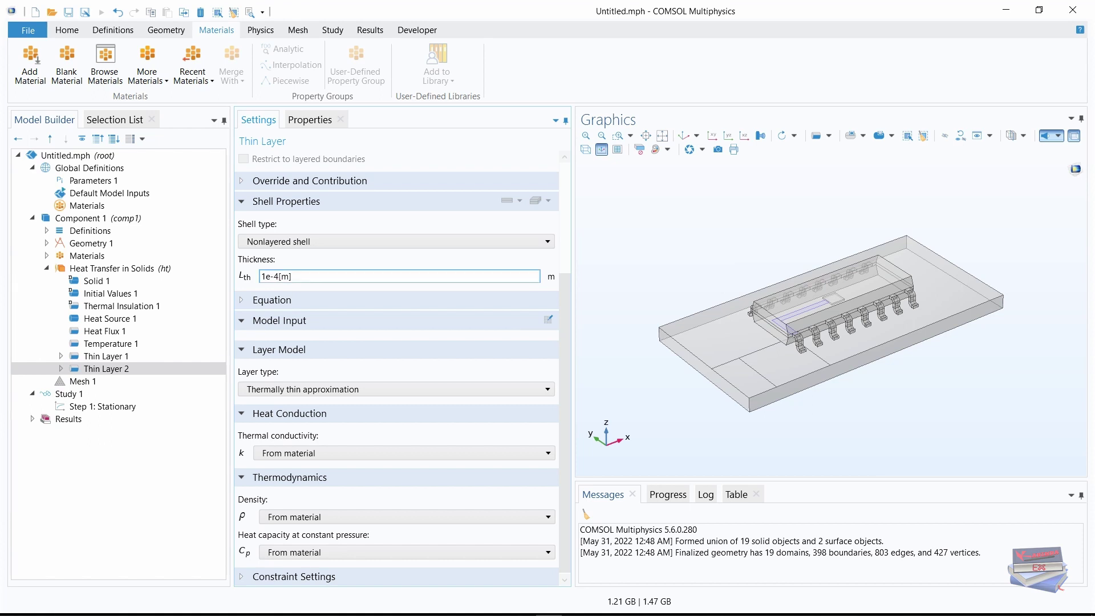
{"action": "left_click", "coordinate": [265, 275]}
{"action": "left_click", "coordinate": [277, 274]}
{"action": "type", "text": "6"}
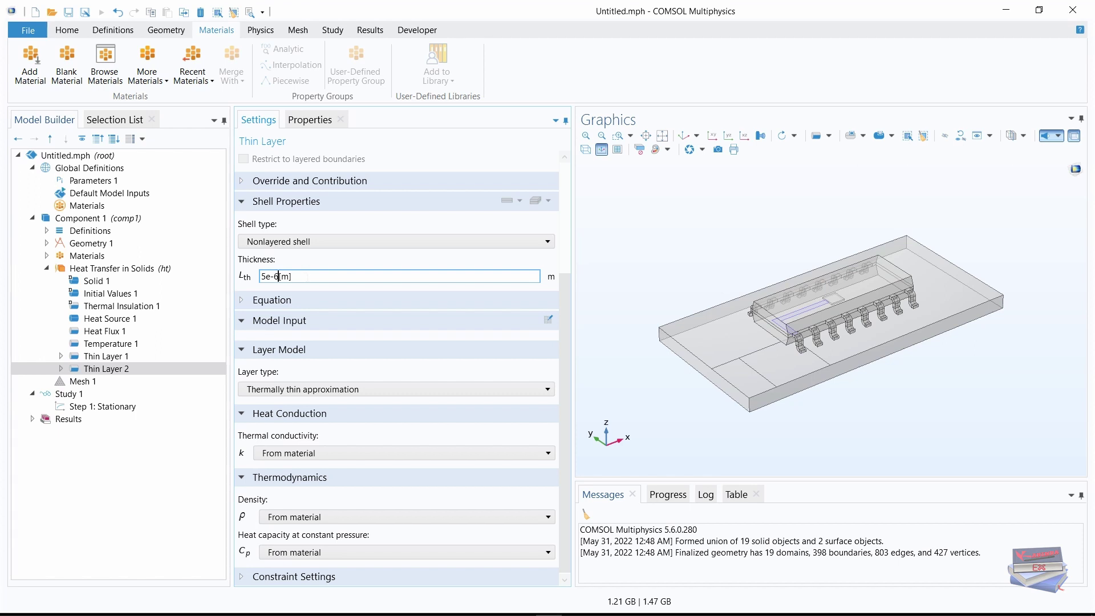
{"action": "left_click", "coordinate": [947, 388]}
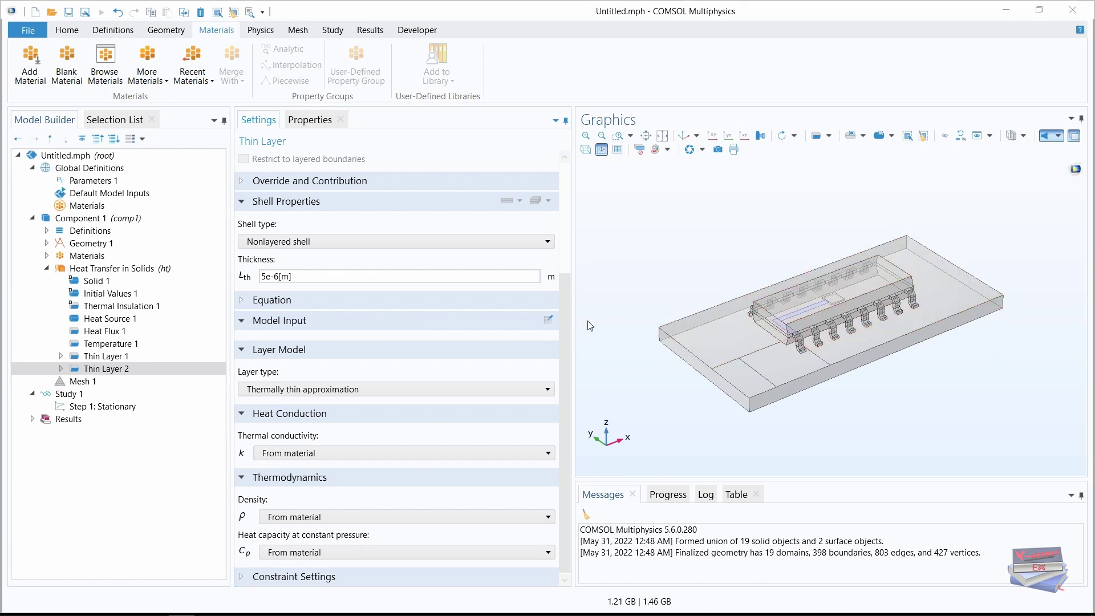
{"action": "left_click_drag", "start_coordinate": [570, 325], "coordinate": [567, 194]}
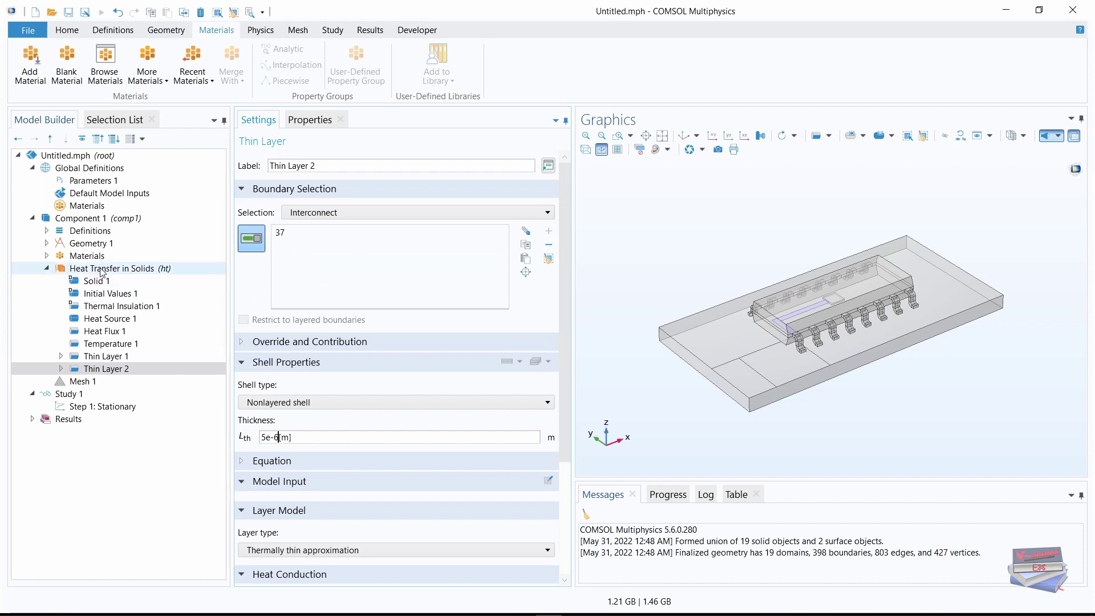
Add a Size node to Mesh 1 and set its geometric entity level to Boundary
{"action": "left_click", "coordinate": [48, 269]}
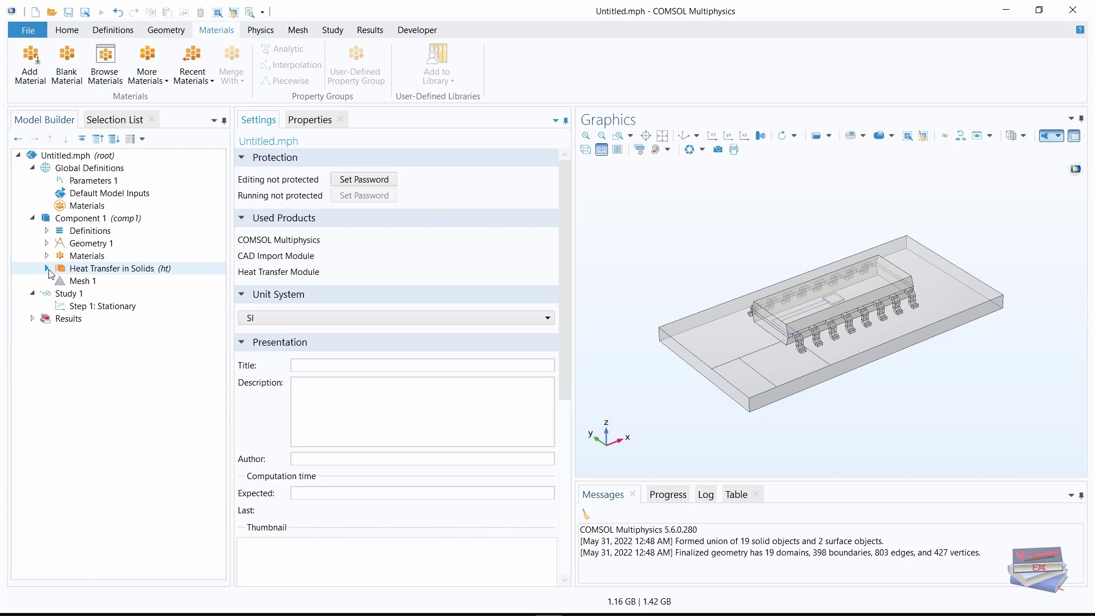
{"action": "left_click", "coordinate": [81, 281]}
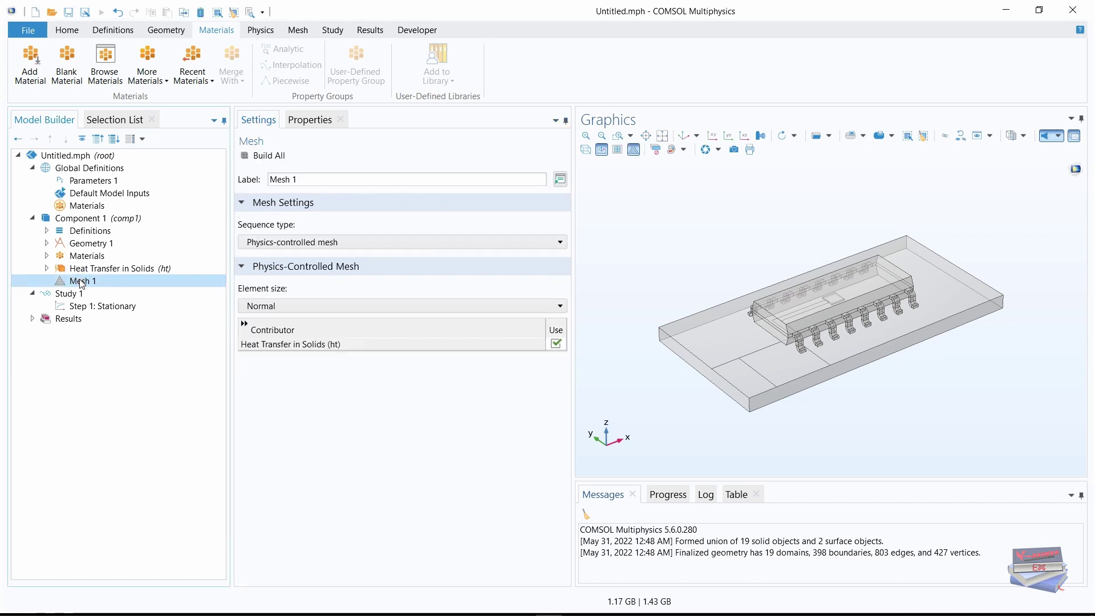
{"action": "right_click", "coordinate": [82, 281]}
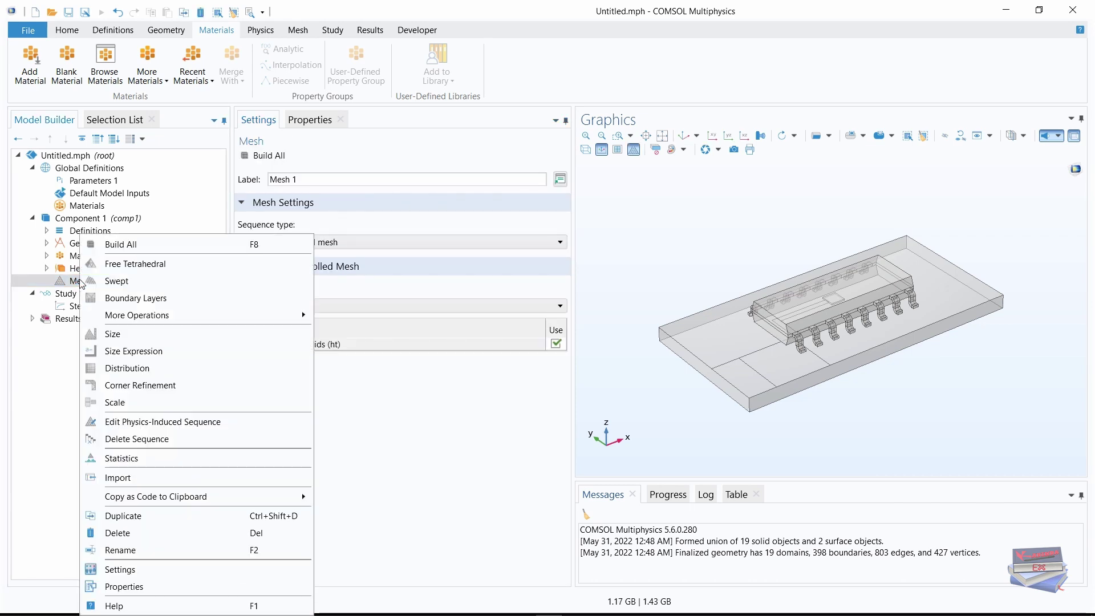
{"action": "left_click", "coordinate": [112, 336]}
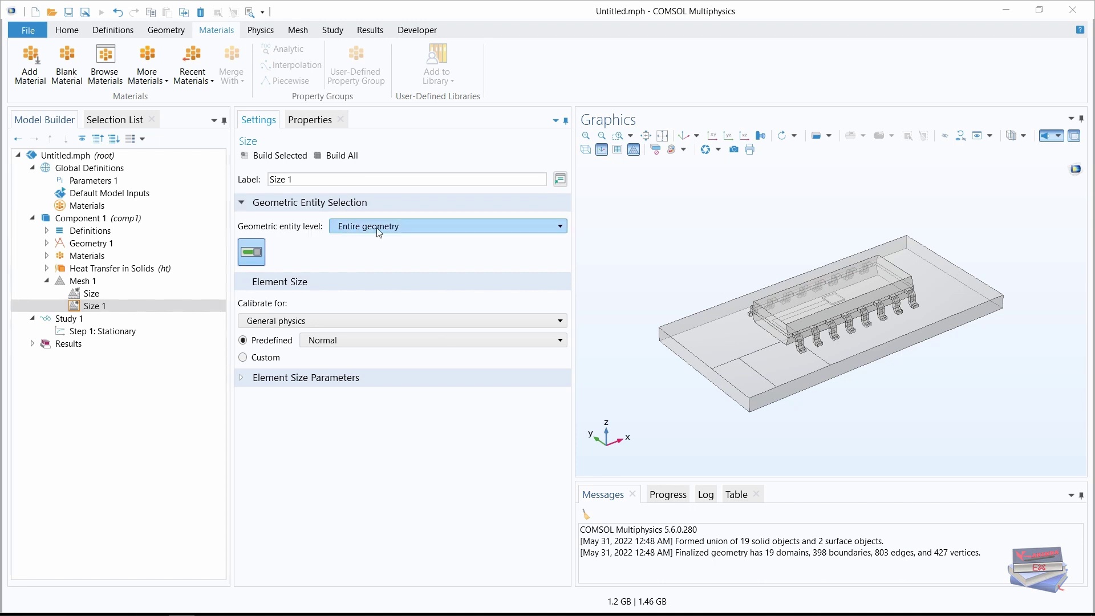
{"action": "left_click", "coordinate": [536, 226]}
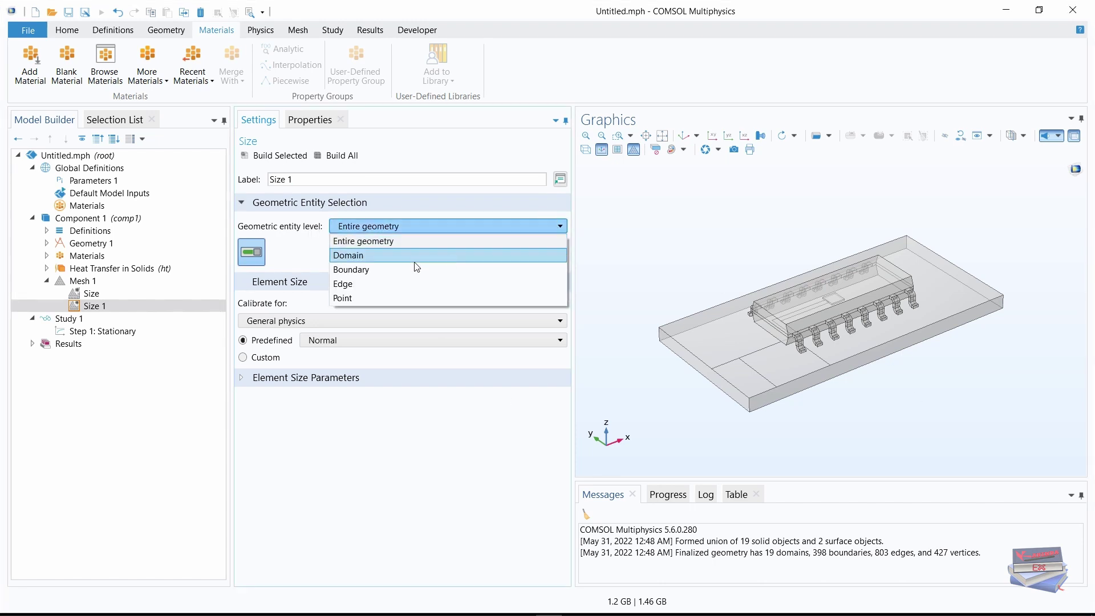
{"action": "left_click", "coordinate": [386, 270]}
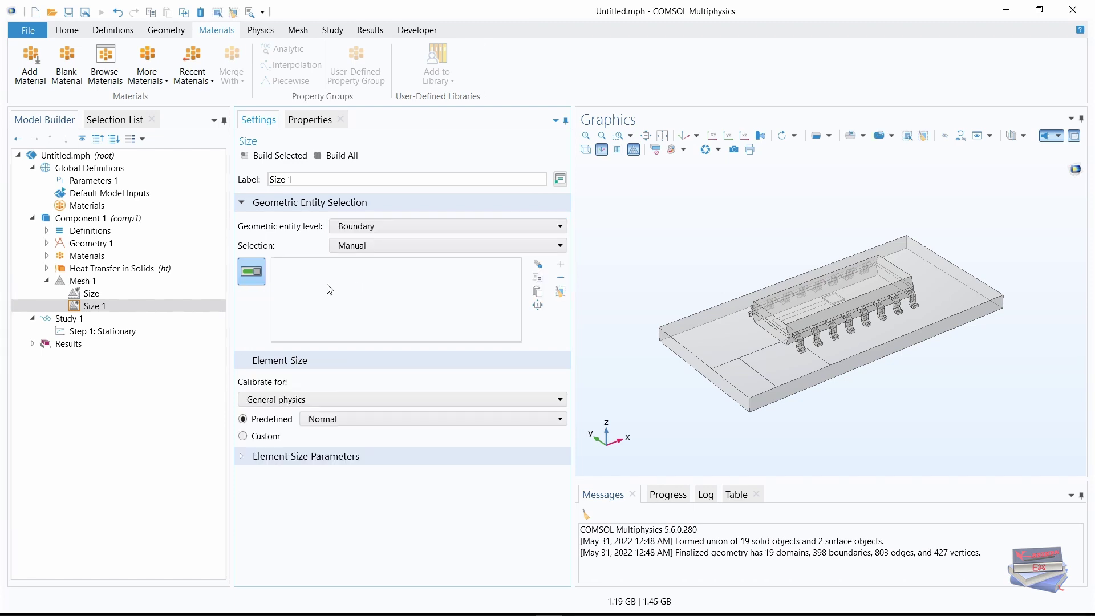
Assign boundaries 4 and 7 to the Size 1 node of Mesh 1
{"action": "left_click", "coordinate": [114, 119]}
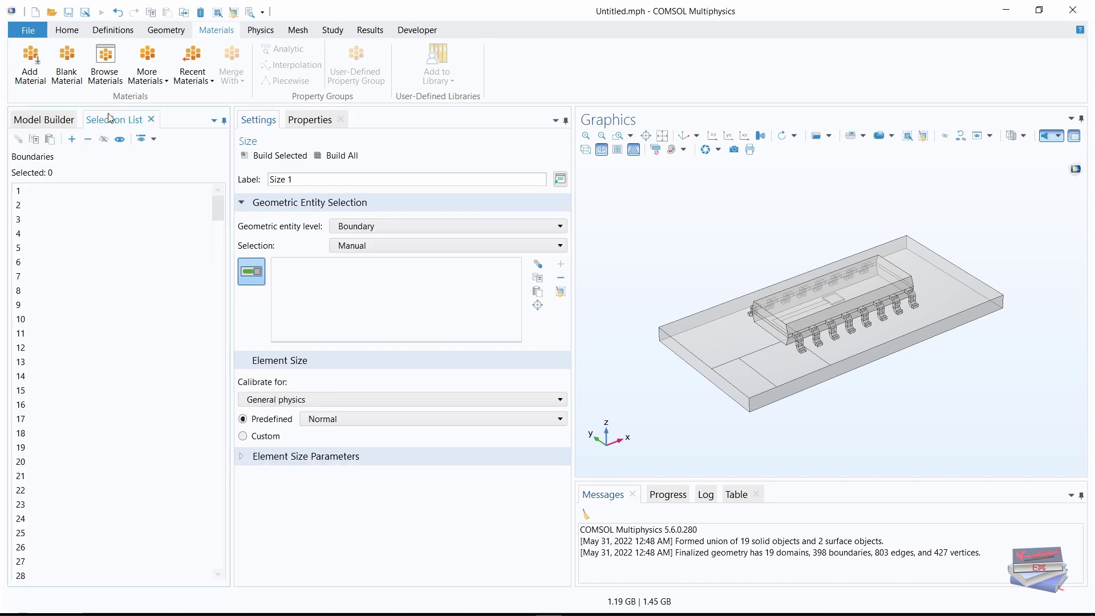
{"action": "left_click", "coordinate": [21, 235]}
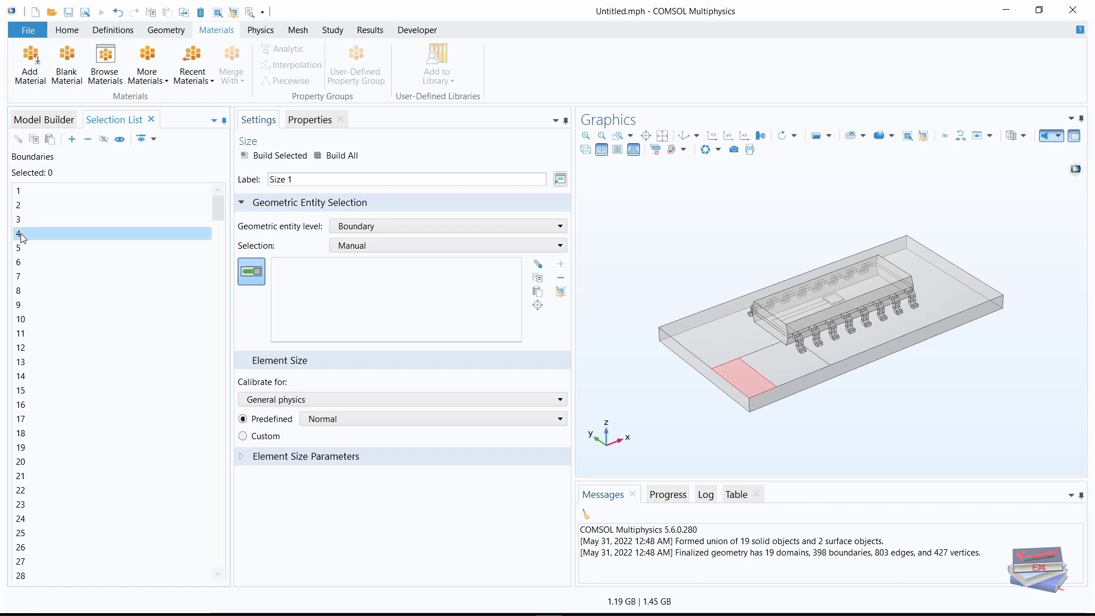
{"action": "left_click", "coordinate": [20, 279], "text": "ctrl"}
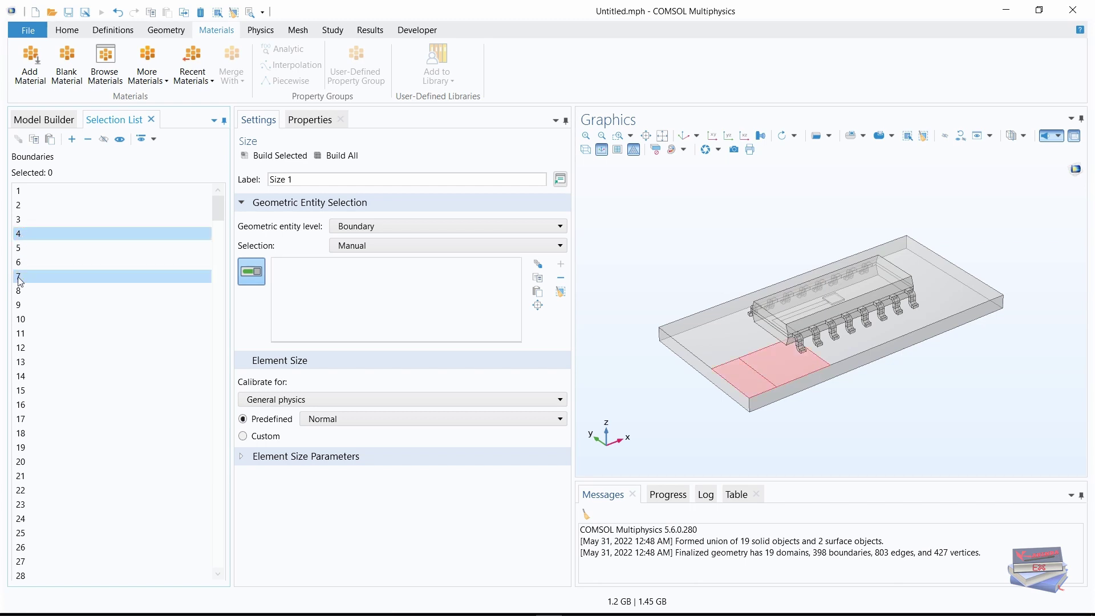
{"action": "left_click", "coordinate": [72, 139]}
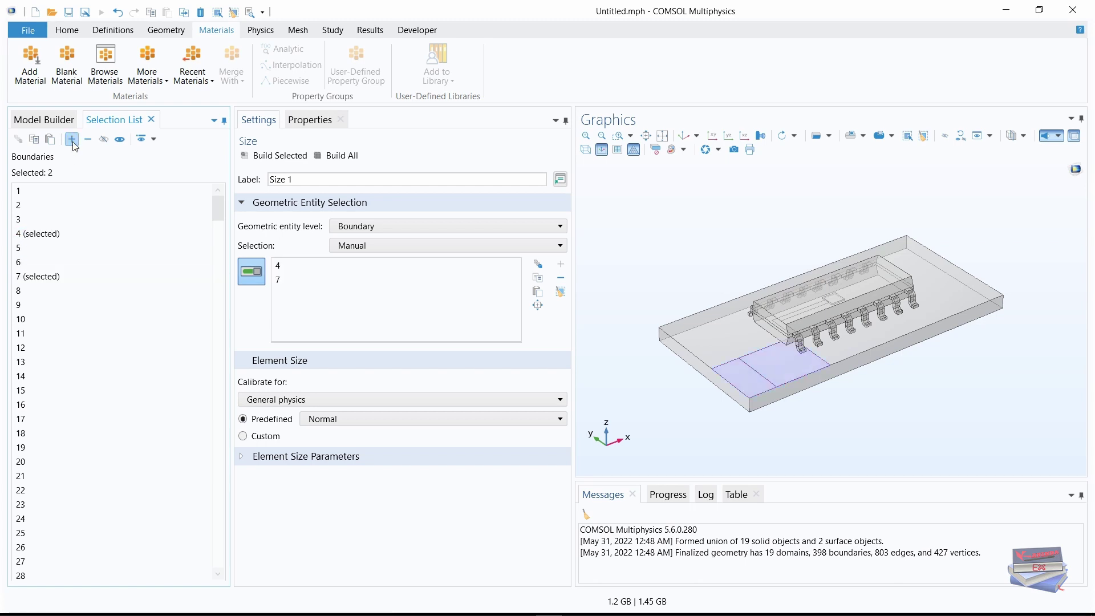
Set the predefined element size of Size 1 to Extra fine and add a Free Tetrahedral node to Mesh 1
{"action": "left_click", "coordinate": [34, 119]}
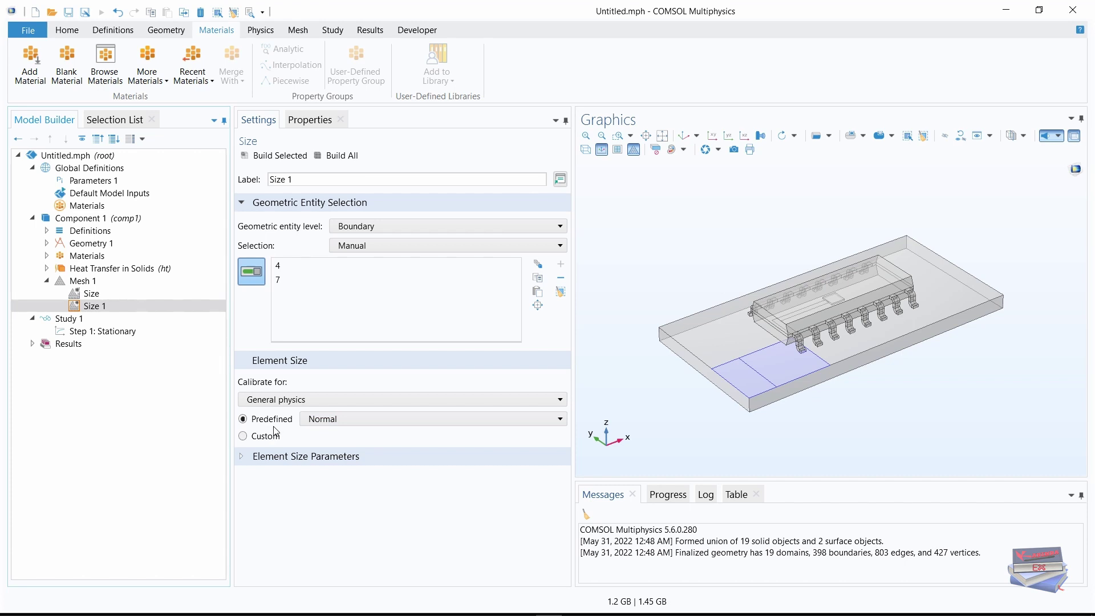
{"action": "left_click", "coordinate": [513, 421]}
{"action": "left_click", "coordinate": [384, 451]}
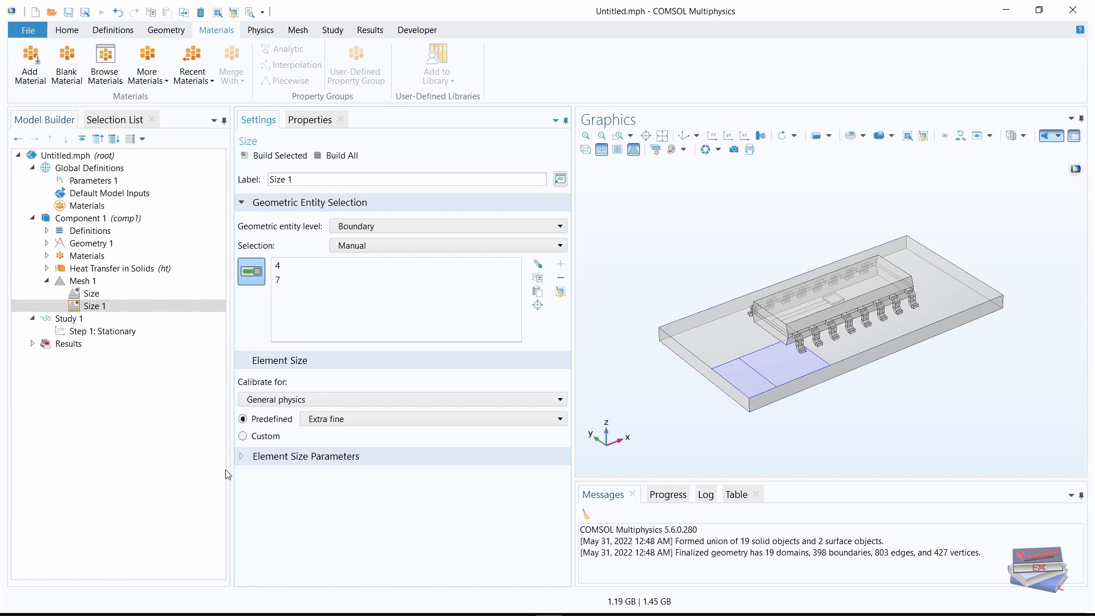
{"action": "right_click", "coordinate": [78, 282]}
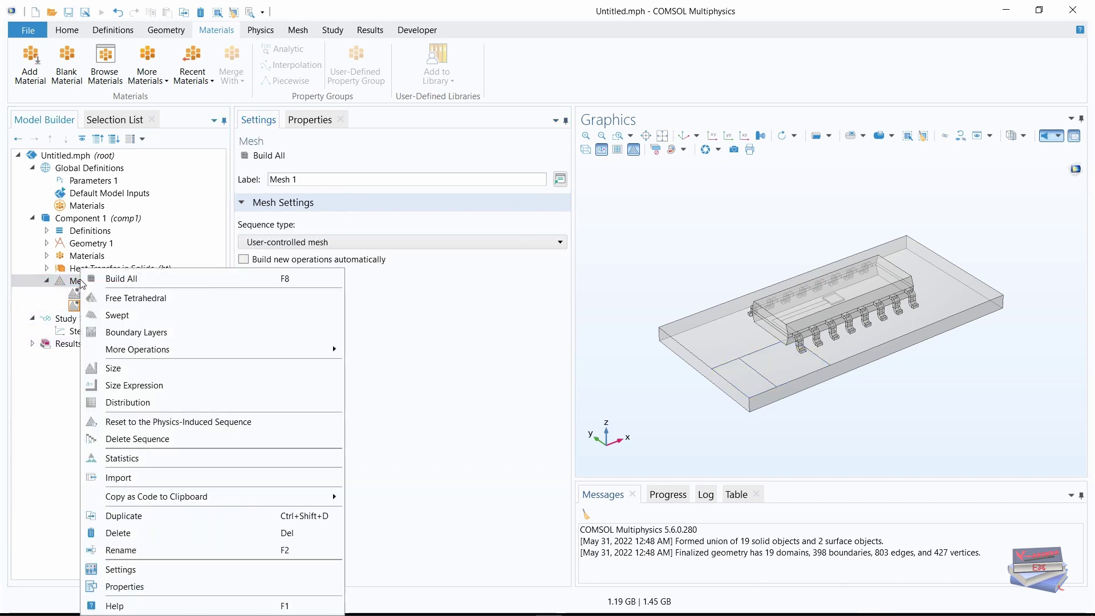
{"action": "left_click", "coordinate": [147, 304]}
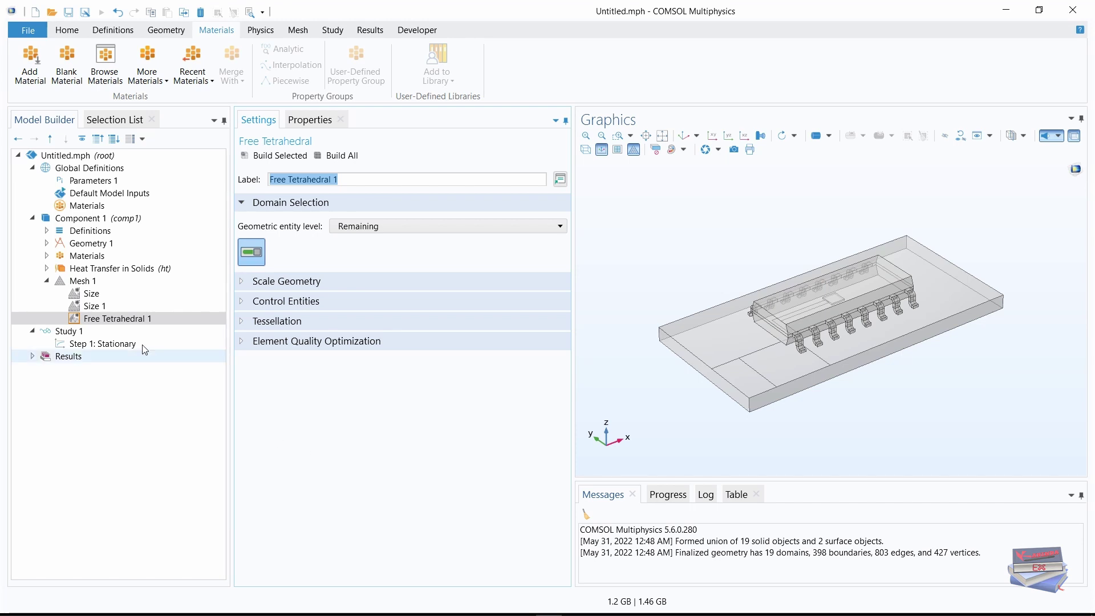
Set the predefined element size of Mesh 1's general Size node to Fine and compute the study
{"action": "left_click", "coordinate": [95, 306]}
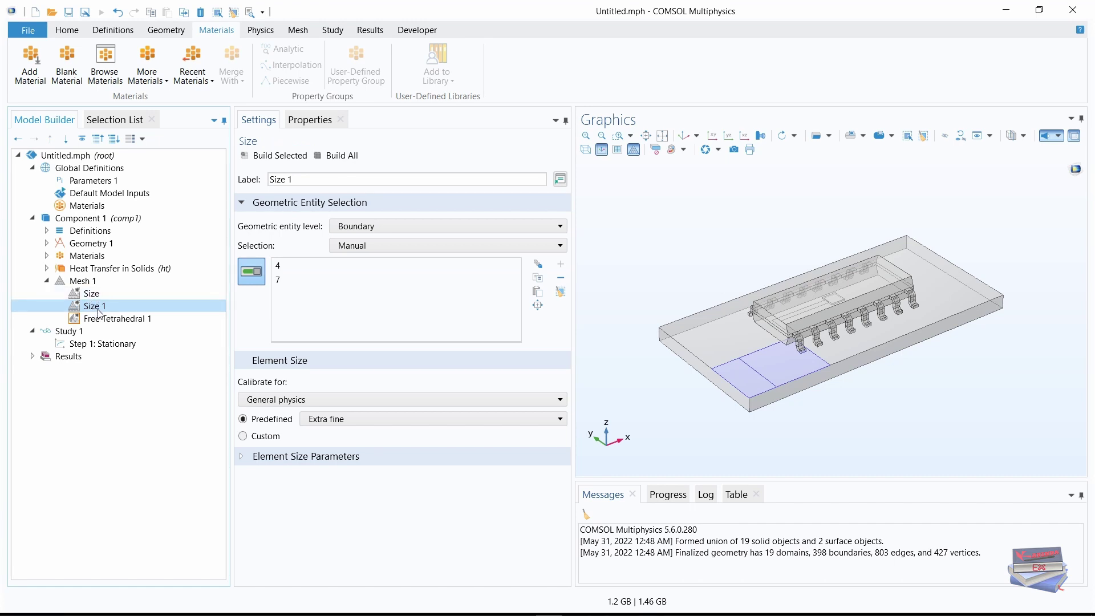
{"action": "left_click", "coordinate": [94, 294]}
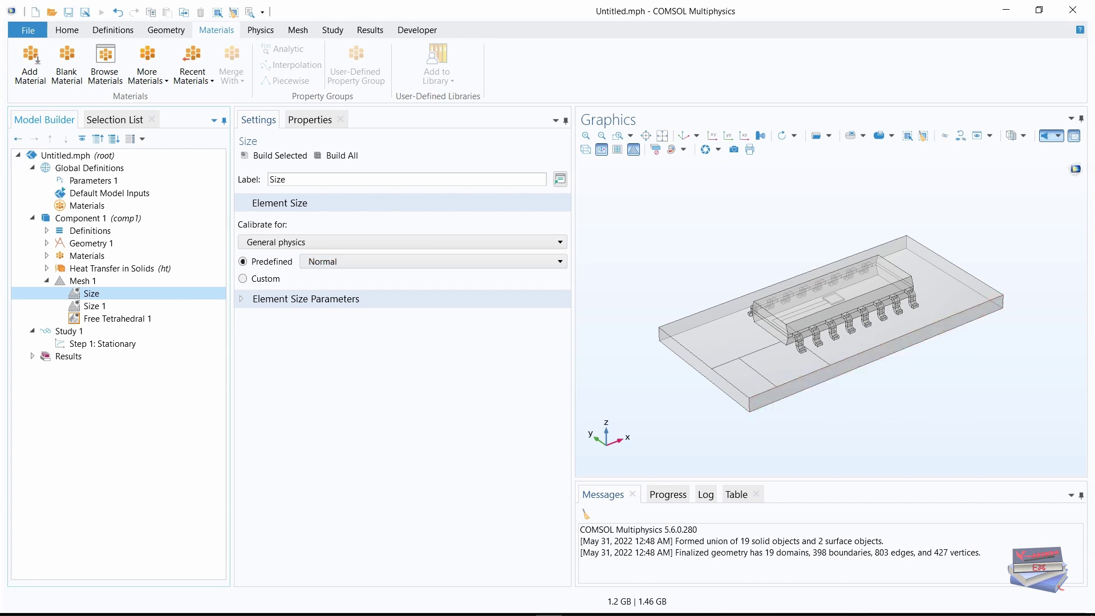
{"action": "left_click", "coordinate": [494, 261]}
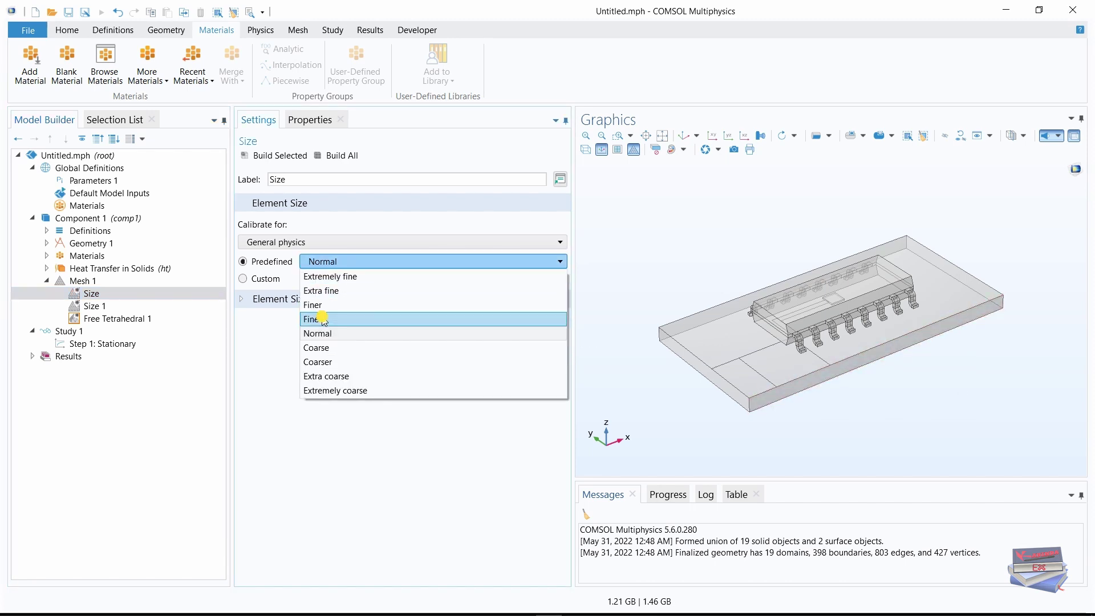
{"action": "left_click", "coordinate": [378, 318]}
{"action": "left_click", "coordinate": [110, 307]}
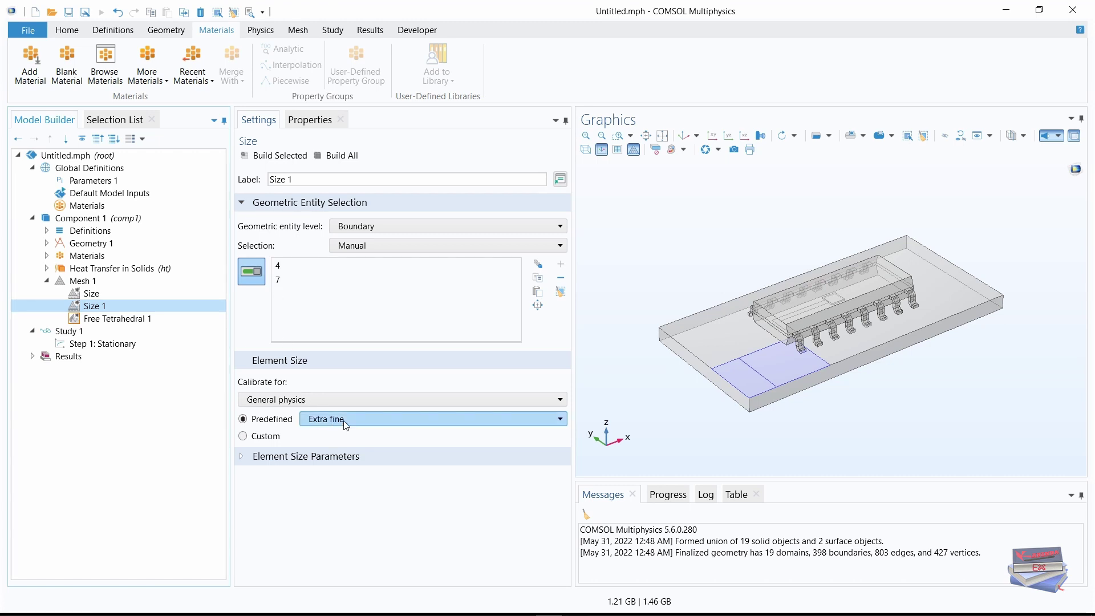
{"action": "left_click", "coordinate": [85, 293]}
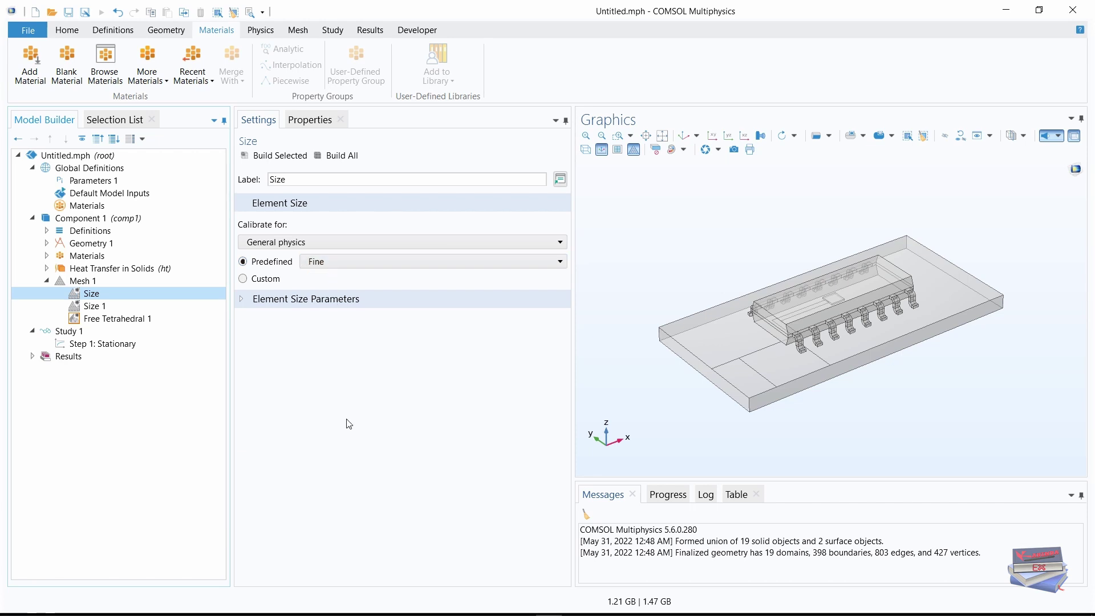
{"action": "left_click", "coordinate": [68, 33]}
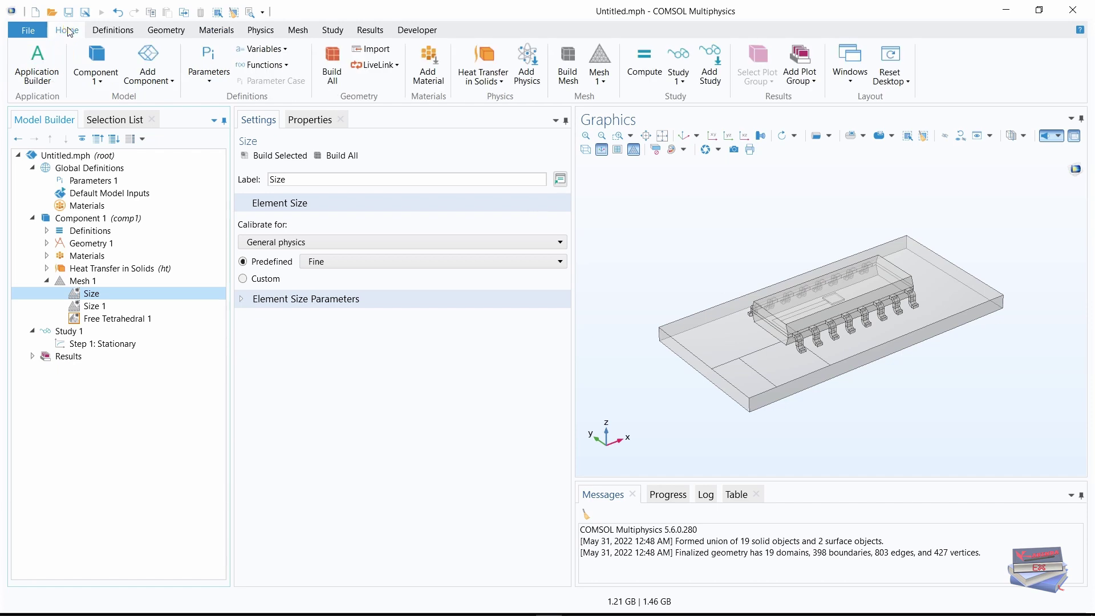
{"action": "left_click", "coordinate": [646, 65]}
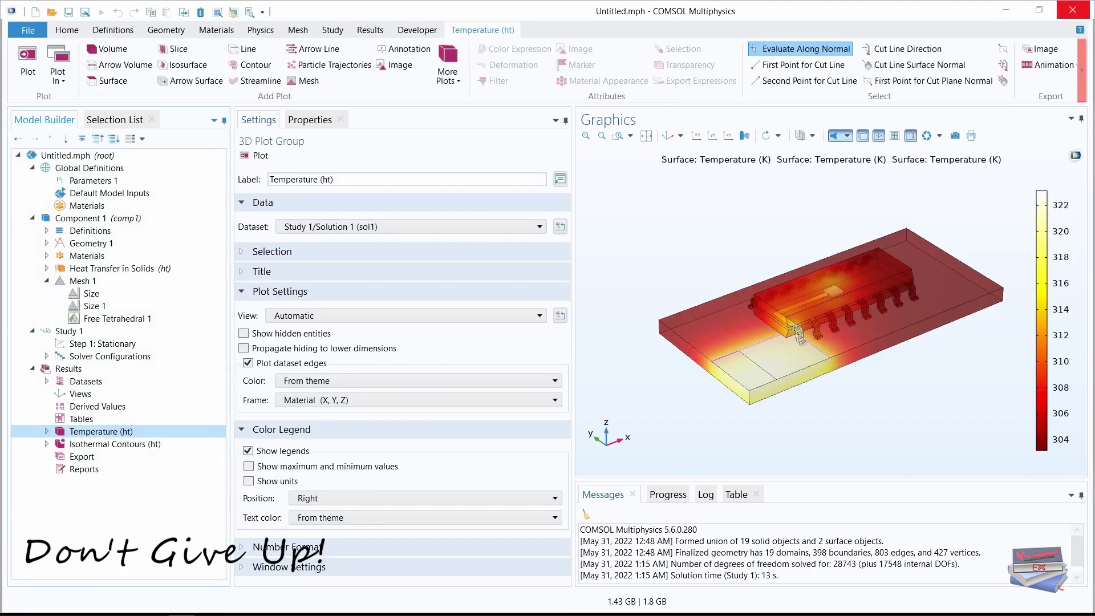
Set the unit of Surface 1 in the Temperature (ht) plot group to degC
{"action": "left_click", "coordinate": [47, 281]}
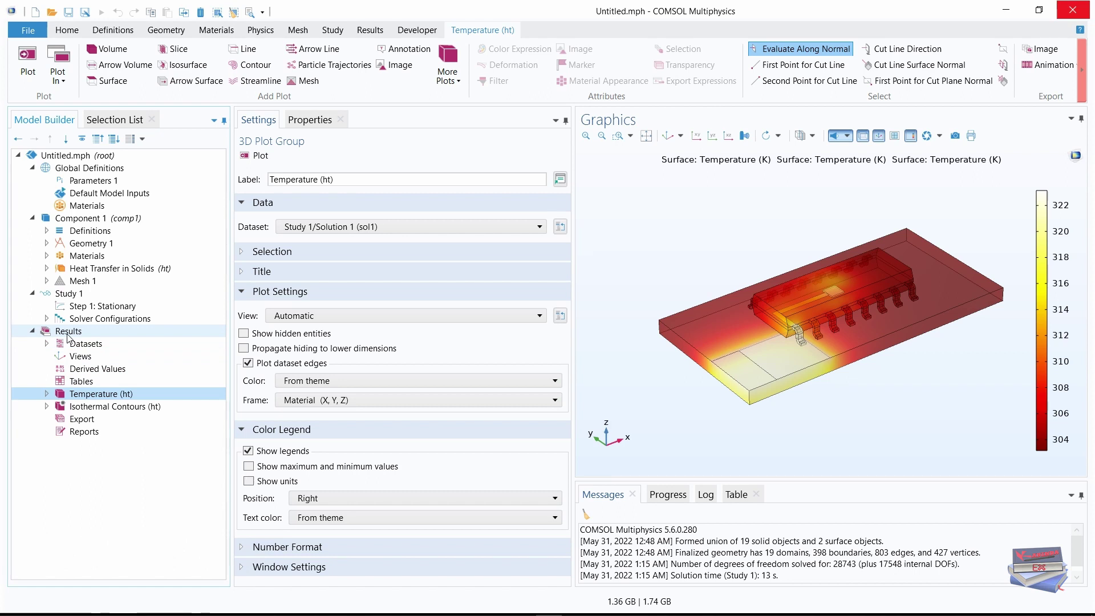
{"action": "left_click", "coordinate": [46, 394]}
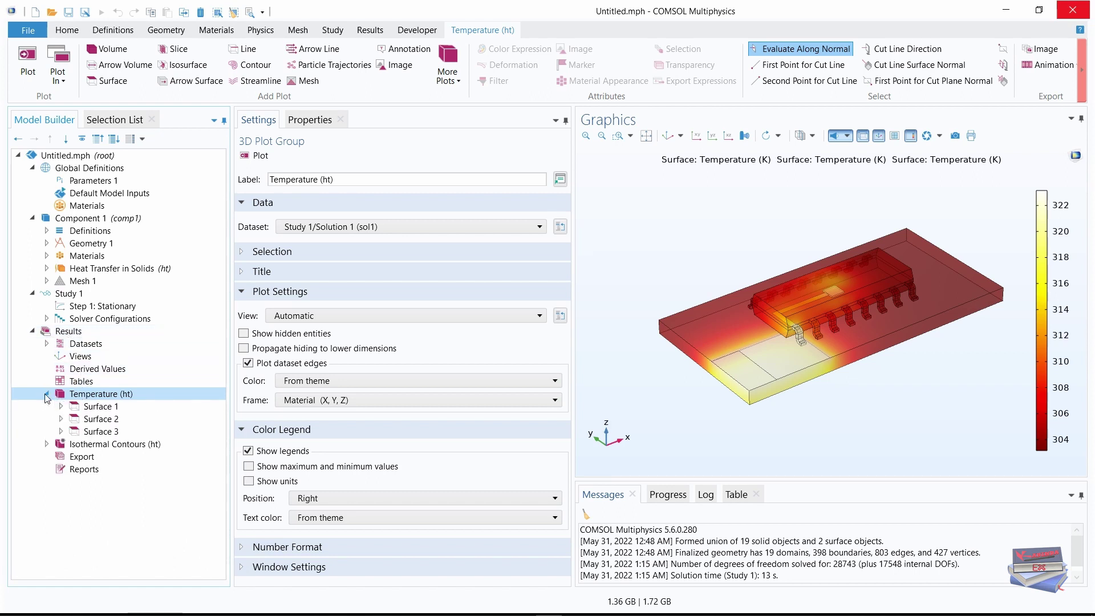
{"action": "left_click", "coordinate": [99, 407]}
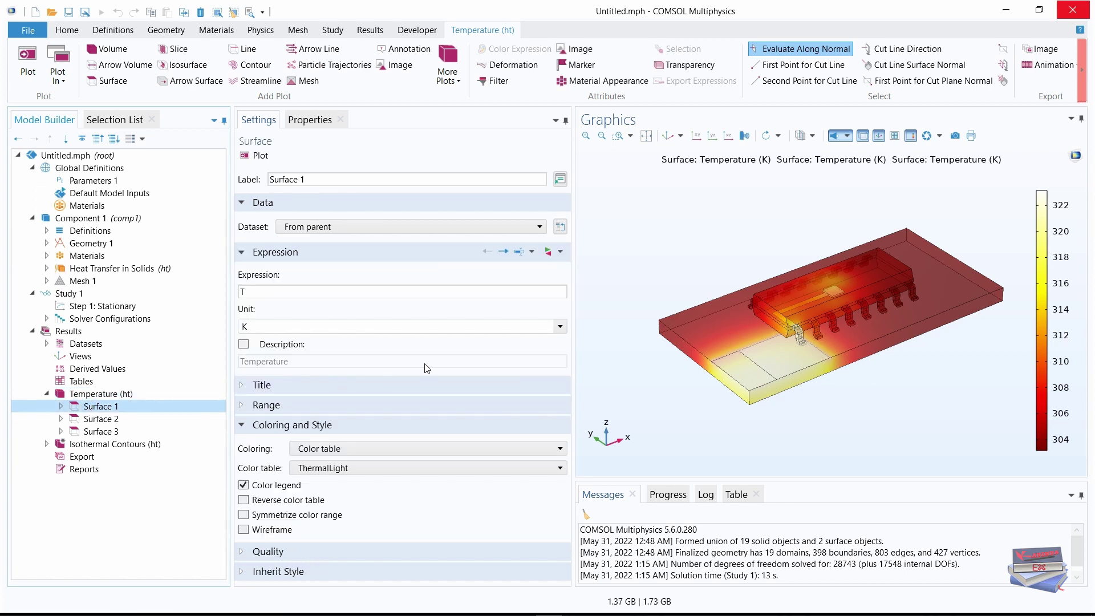
{"action": "left_click", "coordinate": [558, 328]}
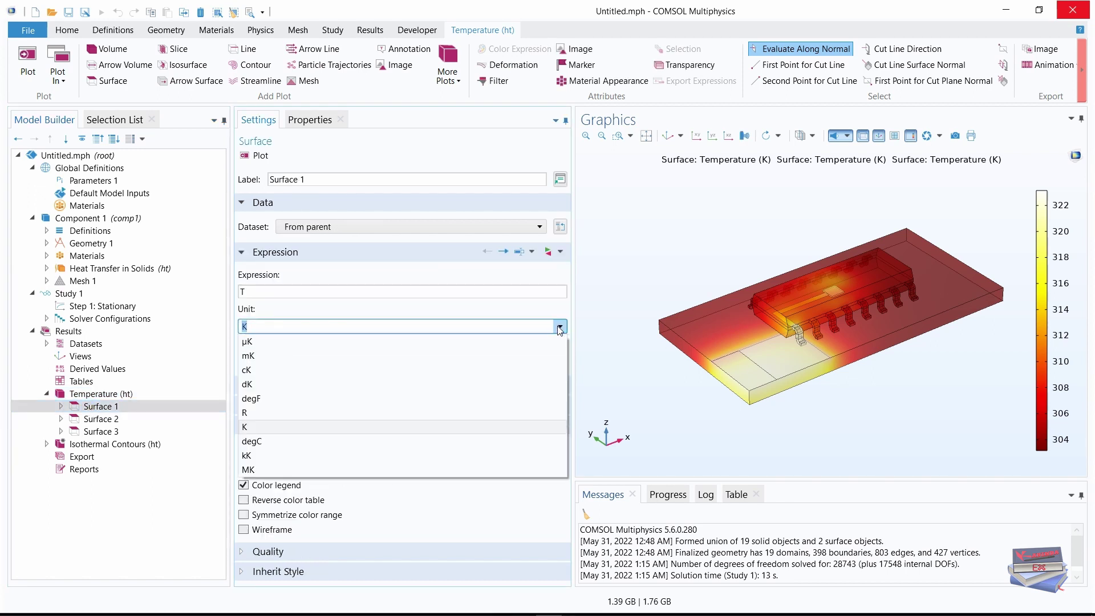
{"action": "left_click", "coordinate": [261, 442]}
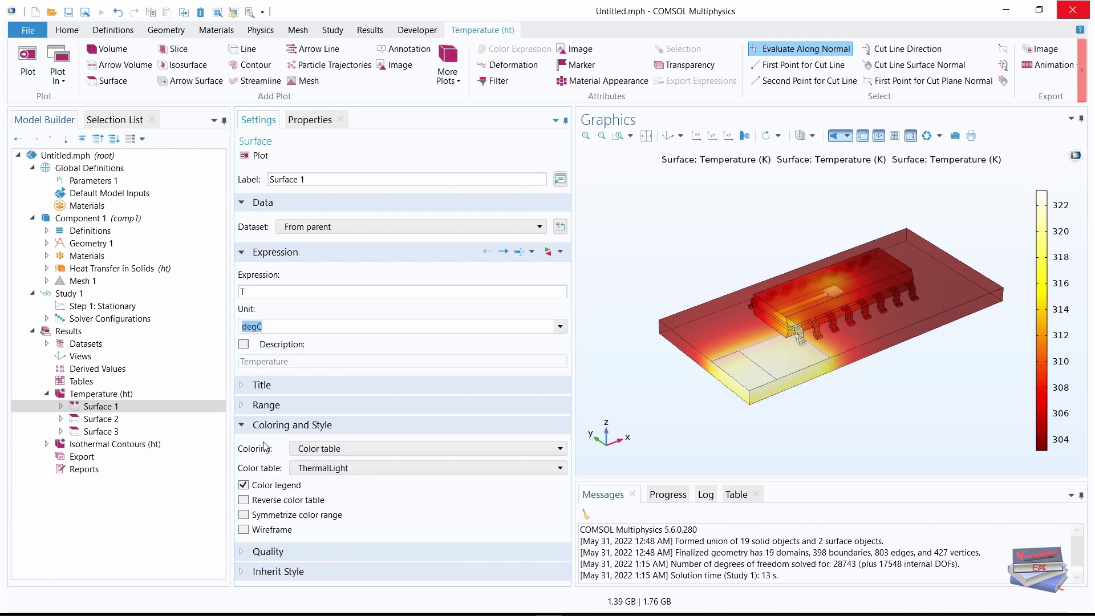
Set the units of Surface 2 and Surface 3 in the Temperature (ht) plot group to degC and replot
{"action": "left_click", "coordinate": [103, 421]}
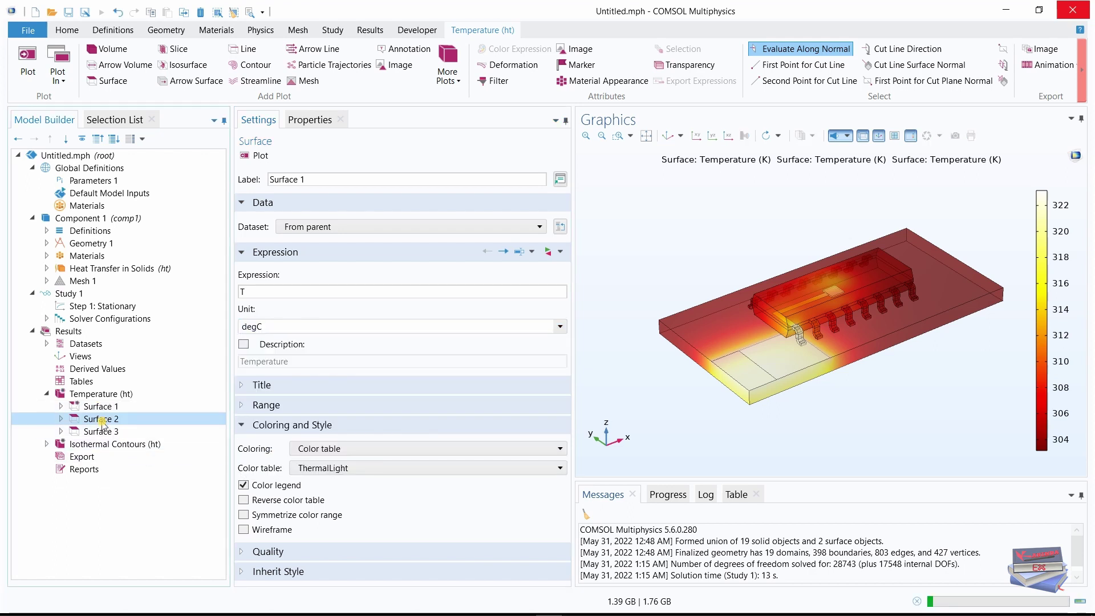
{"action": "left_click", "coordinate": [560, 326]}
{"action": "left_click", "coordinate": [258, 445]}
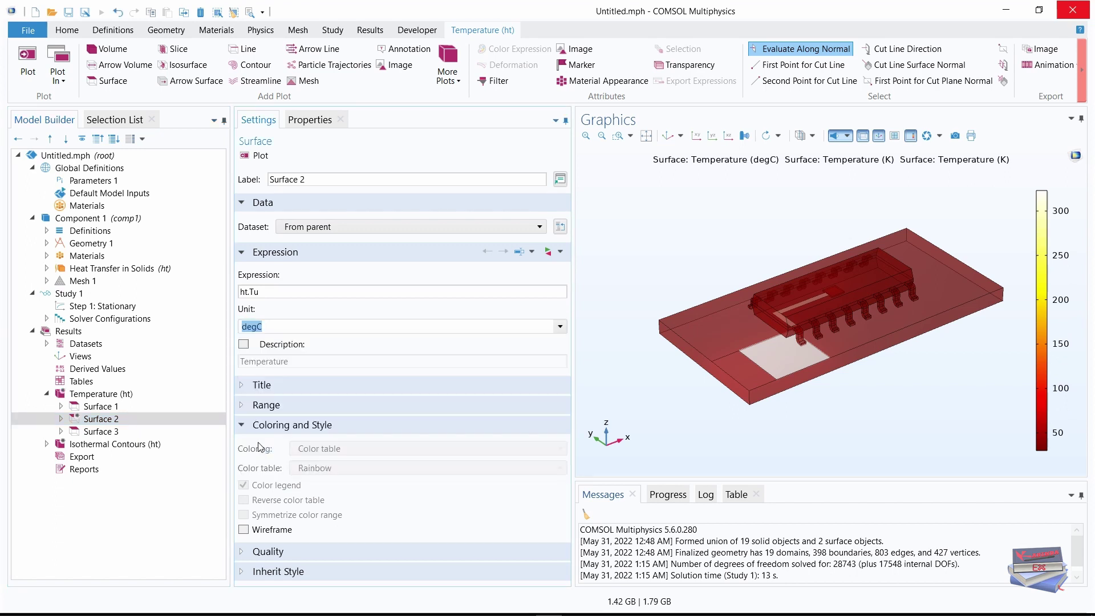
{"action": "left_click", "coordinate": [105, 432]}
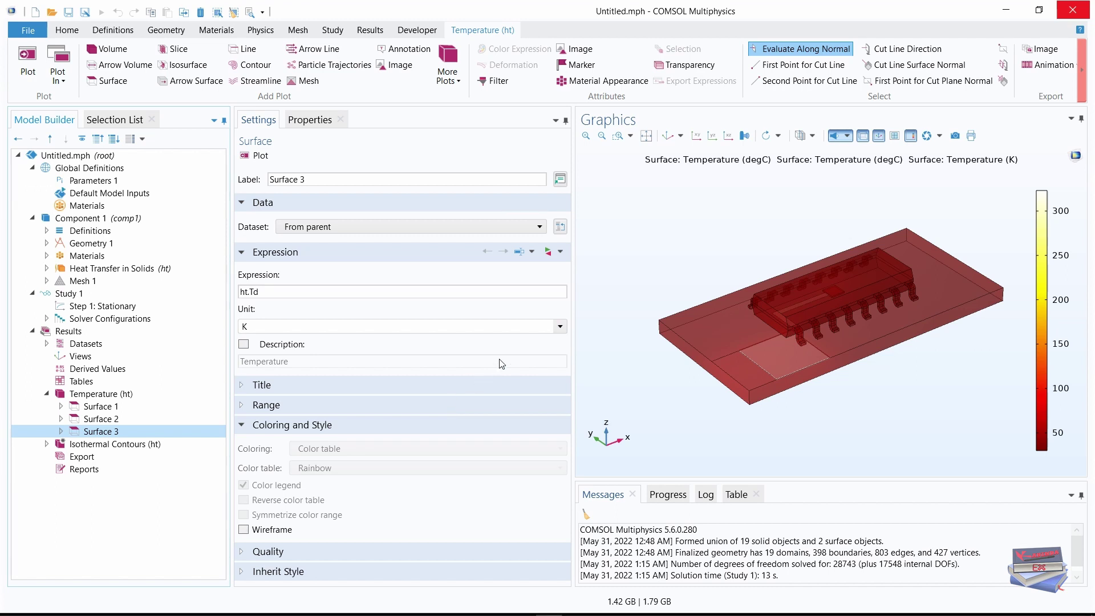
{"action": "left_click", "coordinate": [559, 327]}
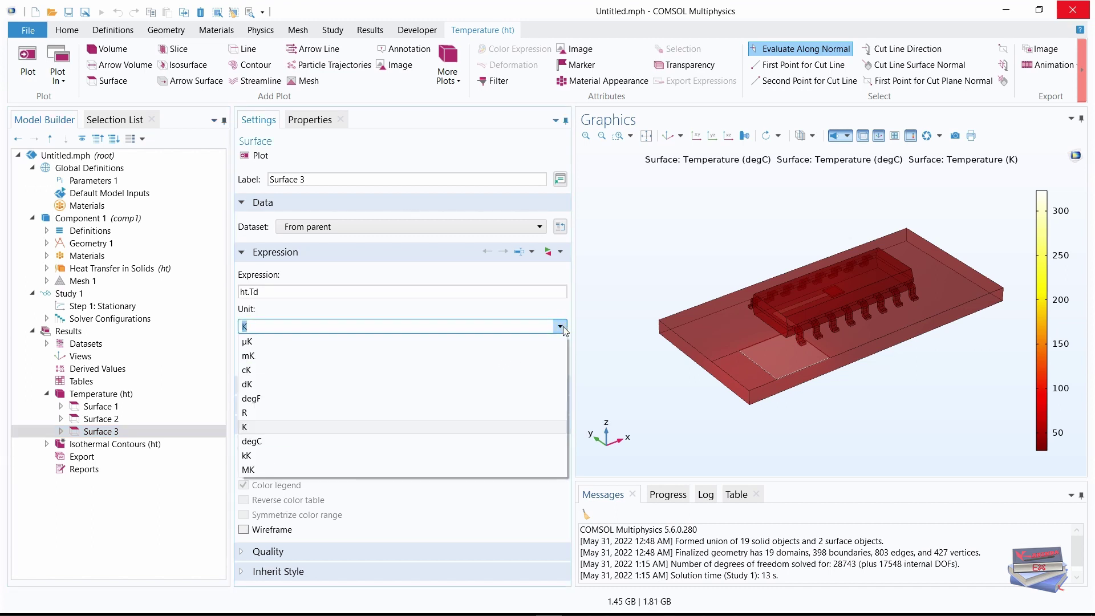
{"action": "left_click", "coordinate": [282, 439]}
{"action": "left_click", "coordinate": [260, 156]}
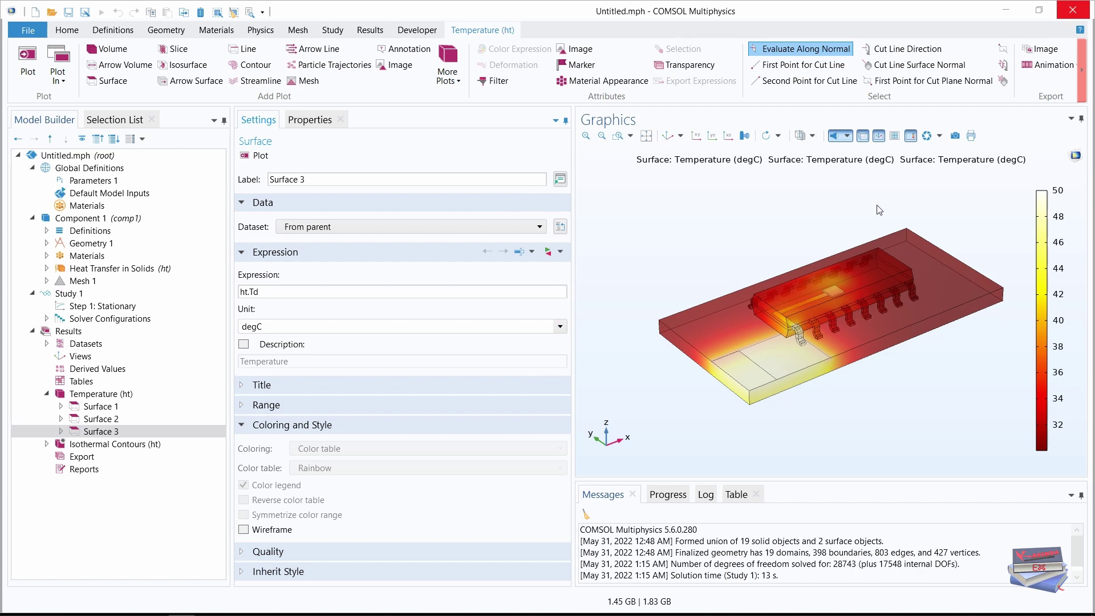
Examine the temperature distribution on the chip package with transparency switched off and back on
{"action": "left_click", "coordinate": [862, 136]}
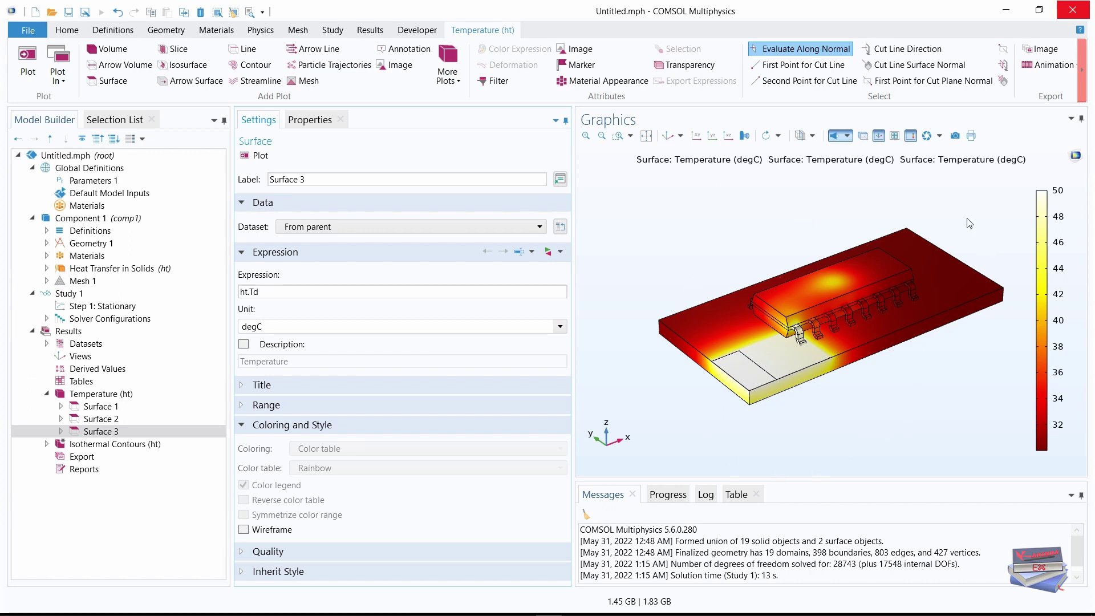
{"action": "left_click", "coordinate": [864, 136]}
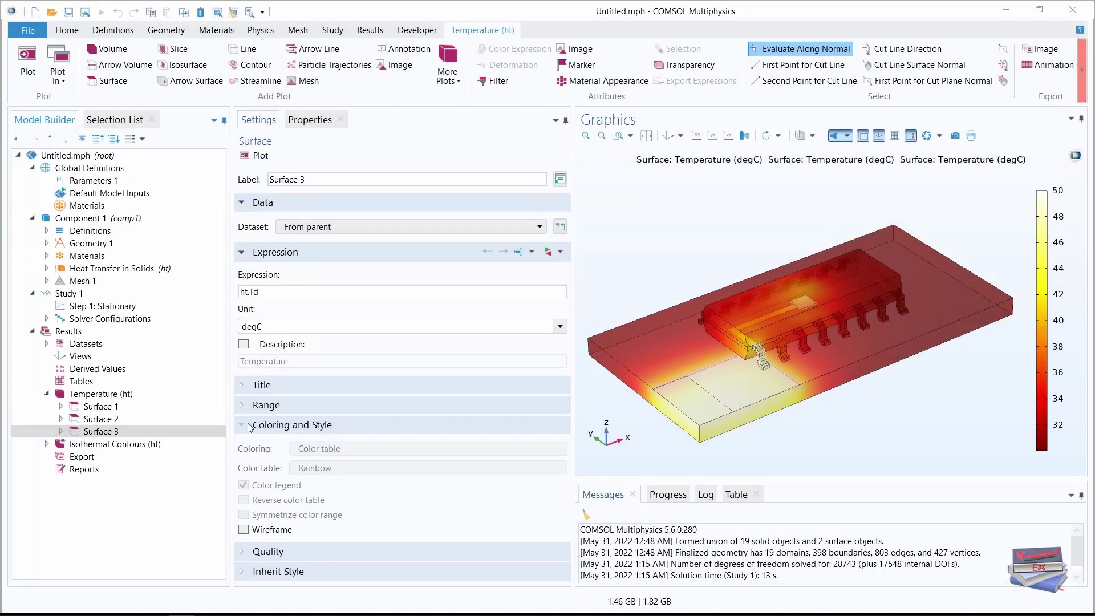
{"action": "left_click", "coordinate": [48, 394]}
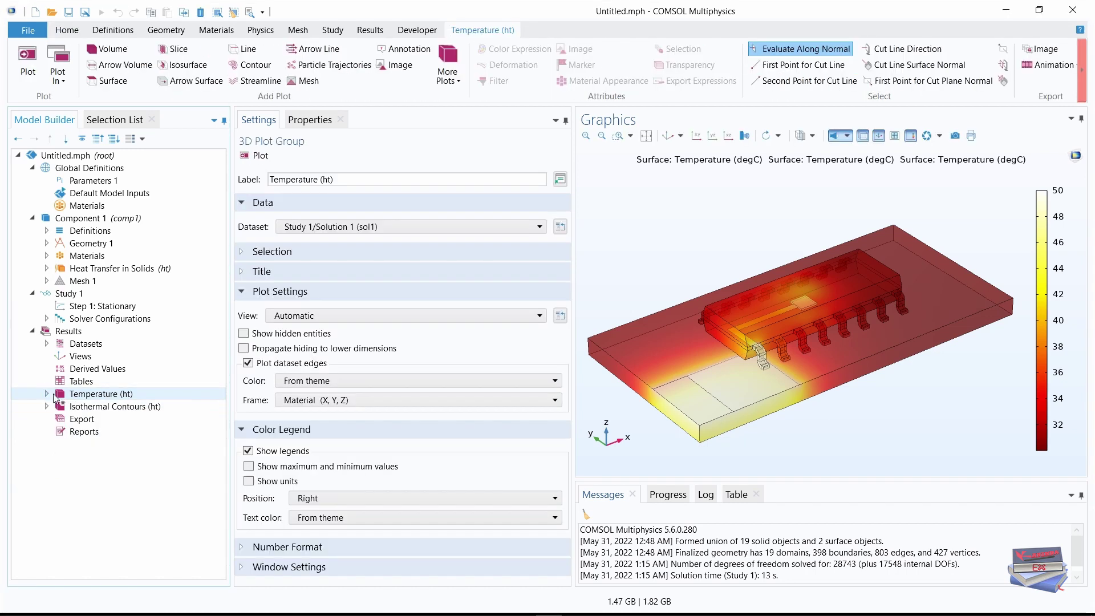
Add a 3D plot group to the results and label it "Temperature, Slices"
{"action": "left_click", "coordinate": [370, 30]}
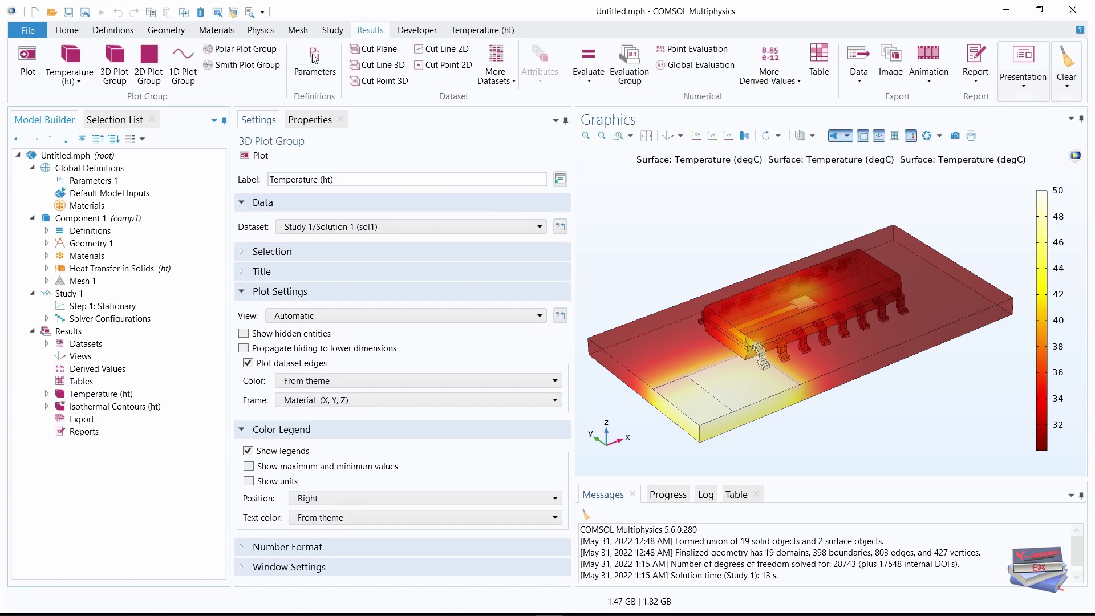
{"action": "left_click", "coordinate": [117, 68]}
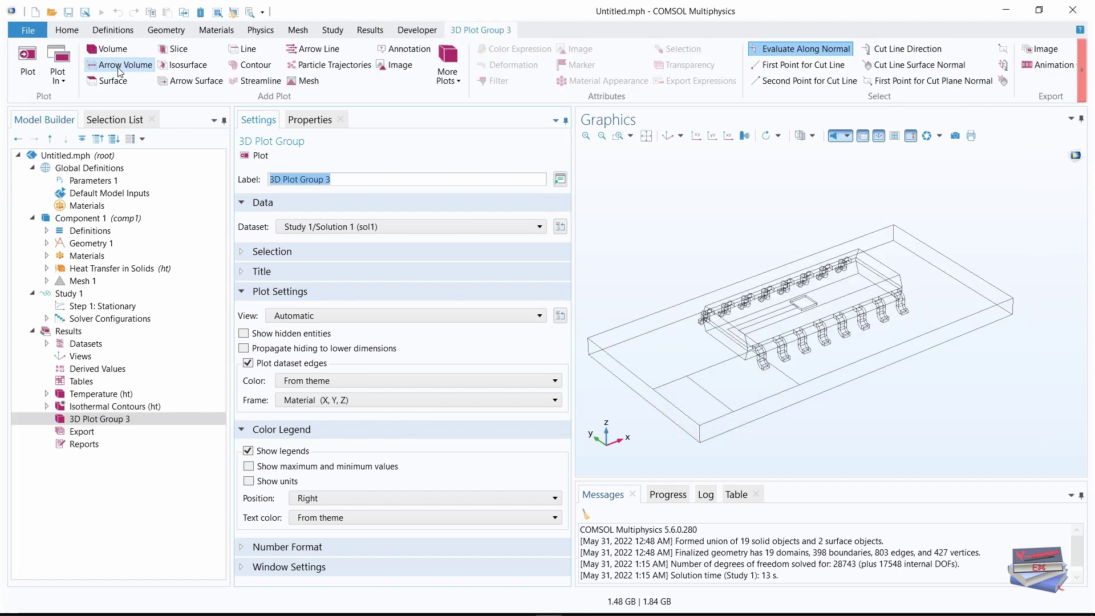
{"action": "left_click", "coordinate": [343, 176]}
{"action": "left_click_drag", "start_coordinate": [350, 179], "coordinate": [249, 178]}
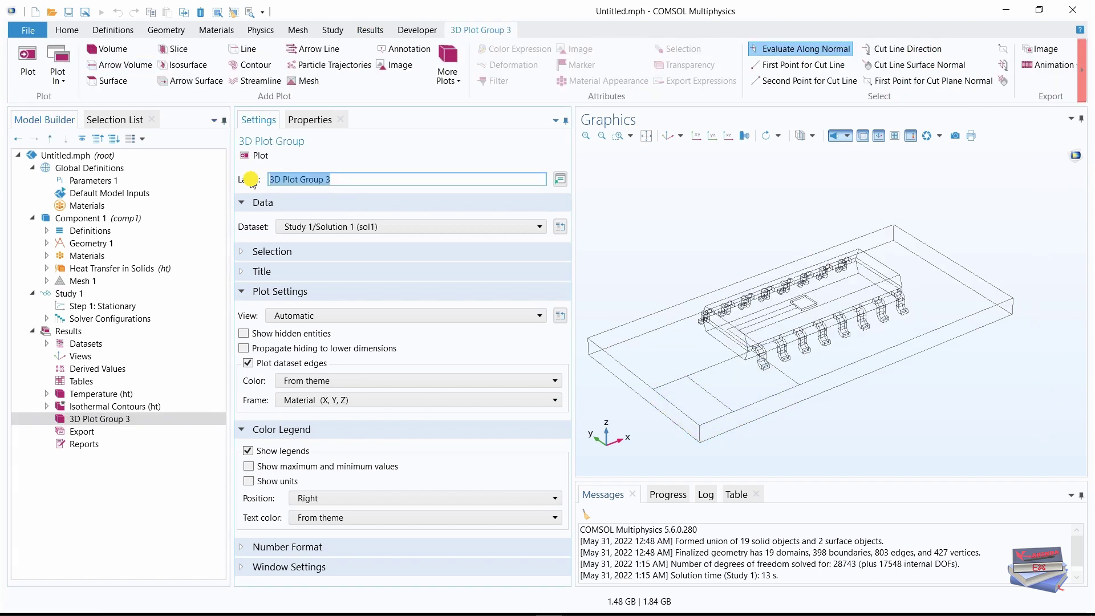
{"action": "type", "text": "Temperature, Slices"}
{"action": "left_click", "coordinate": [161, 453]}
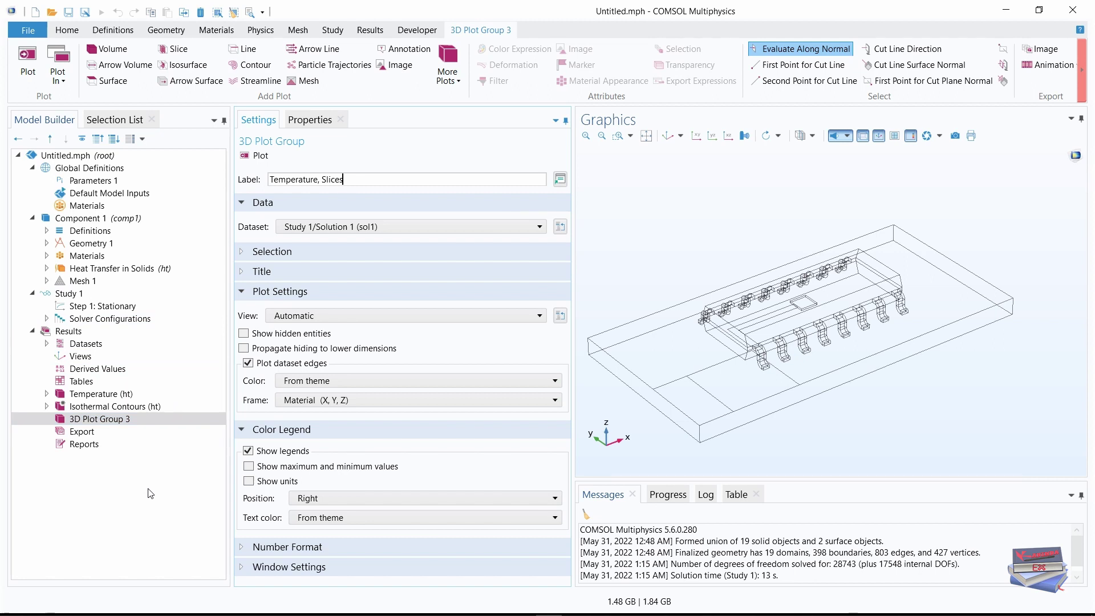
Add a slice plot to the Temperature, Slices group with unit degC and its planes set to ZX-planes
{"action": "left_click", "coordinate": [178, 52]}
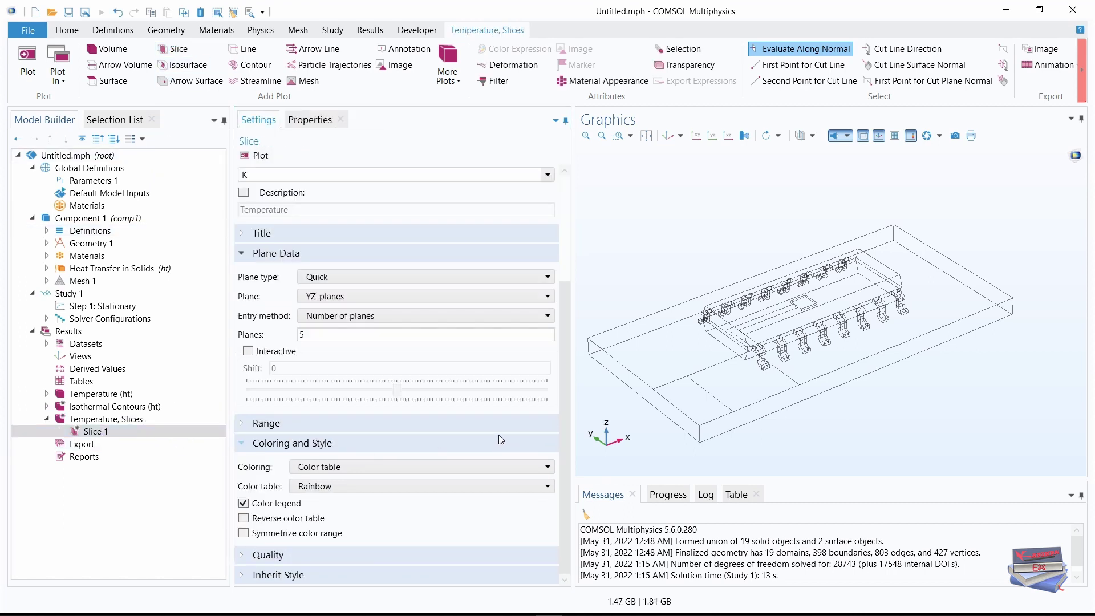
{"action": "left_click_drag", "start_coordinate": [570, 334], "coordinate": [570, 224]}
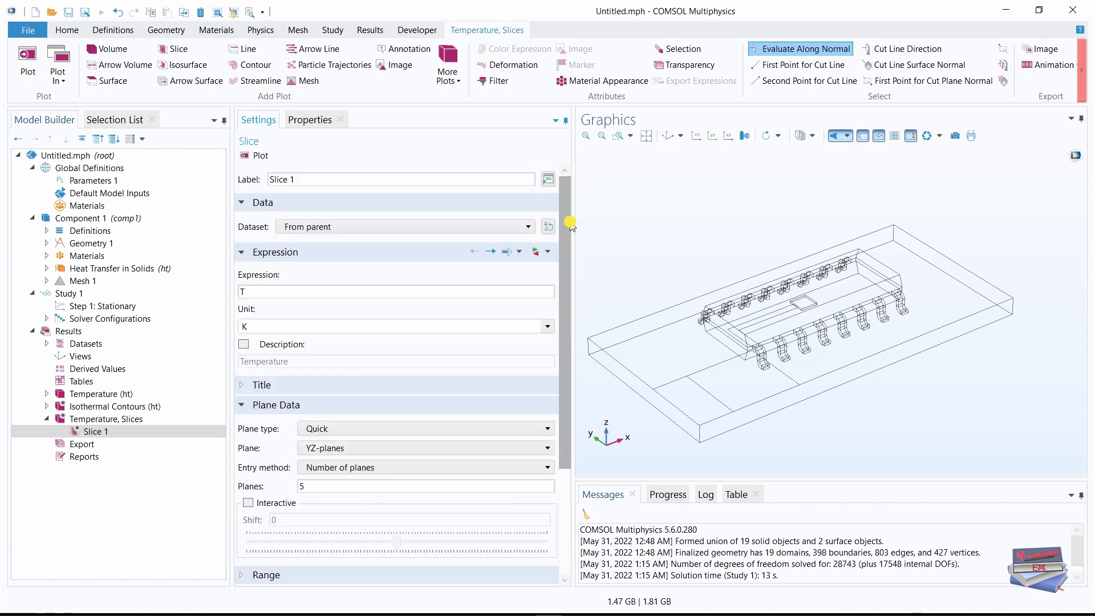
{"action": "left_click", "coordinate": [548, 326]}
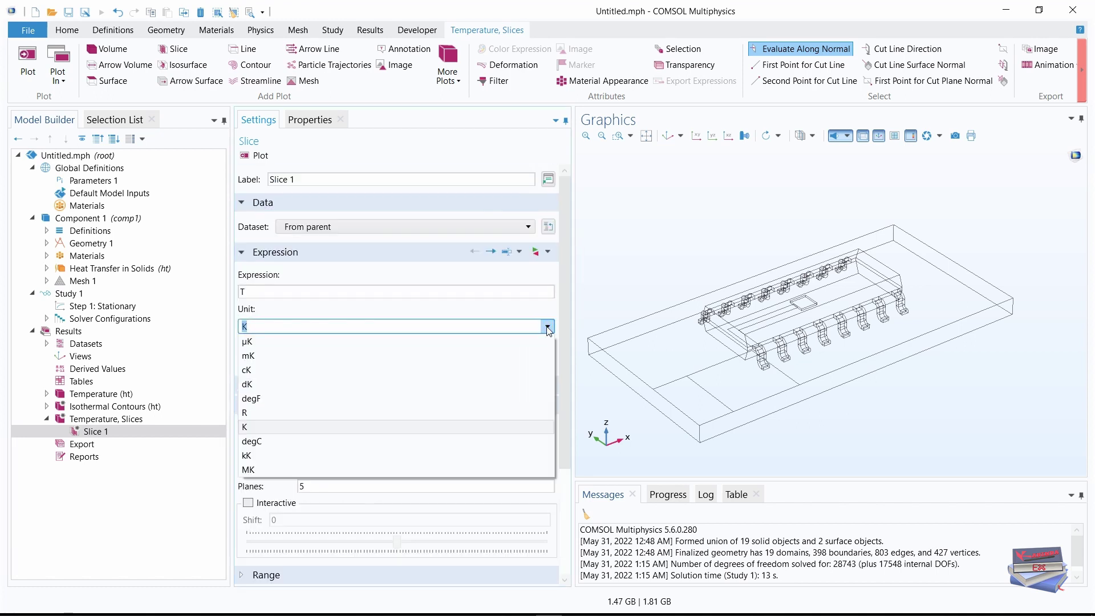
{"action": "left_click", "coordinate": [279, 442]}
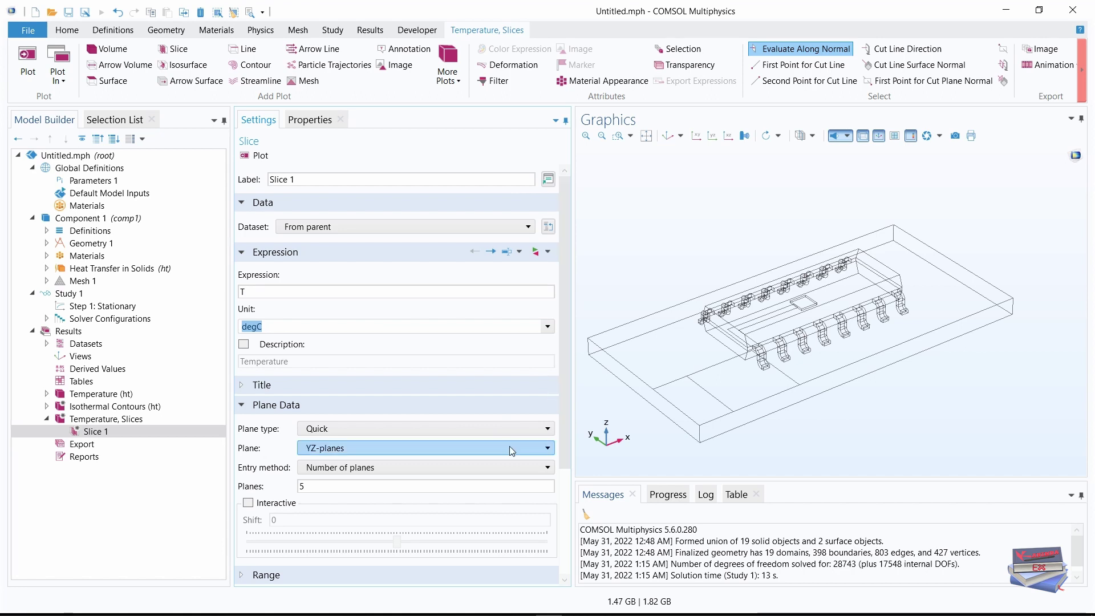
{"action": "left_click", "coordinate": [541, 446]}
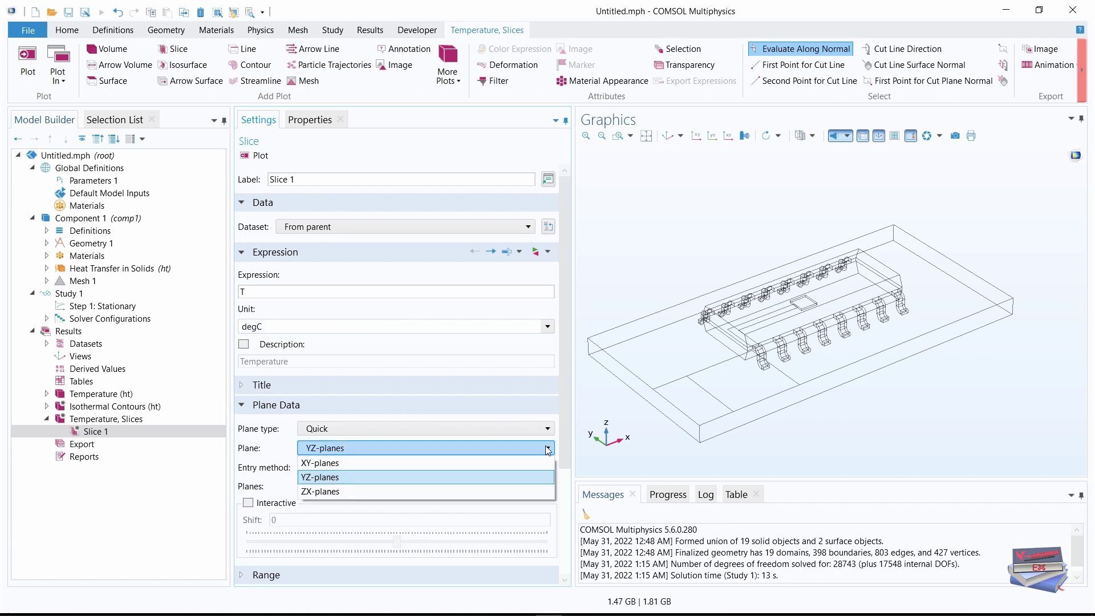
{"action": "left_click", "coordinate": [317, 495]}
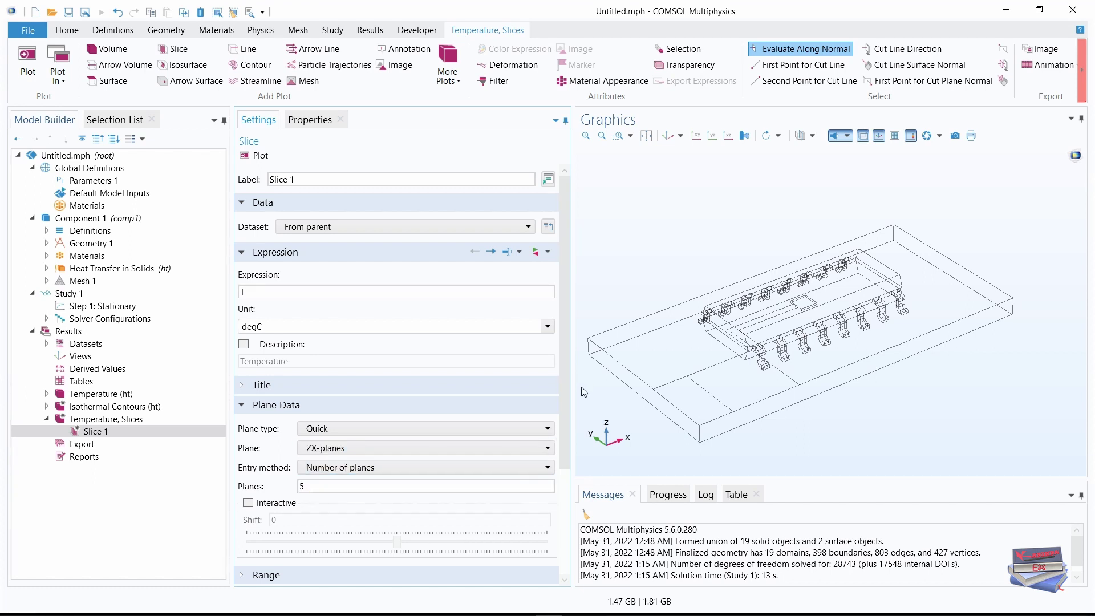
Set the color table of Slice 1 to ThermalLight and plot the slices
{"action": "left_click_drag", "start_coordinate": [565, 372], "coordinate": [564, 494]}
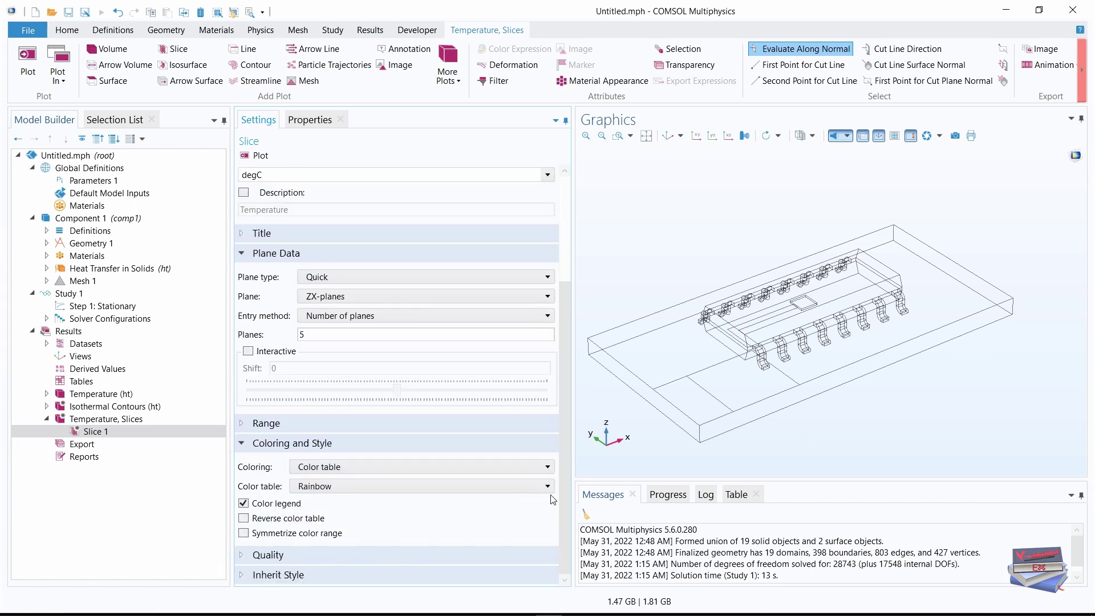
{"action": "left_click", "coordinate": [547, 486]}
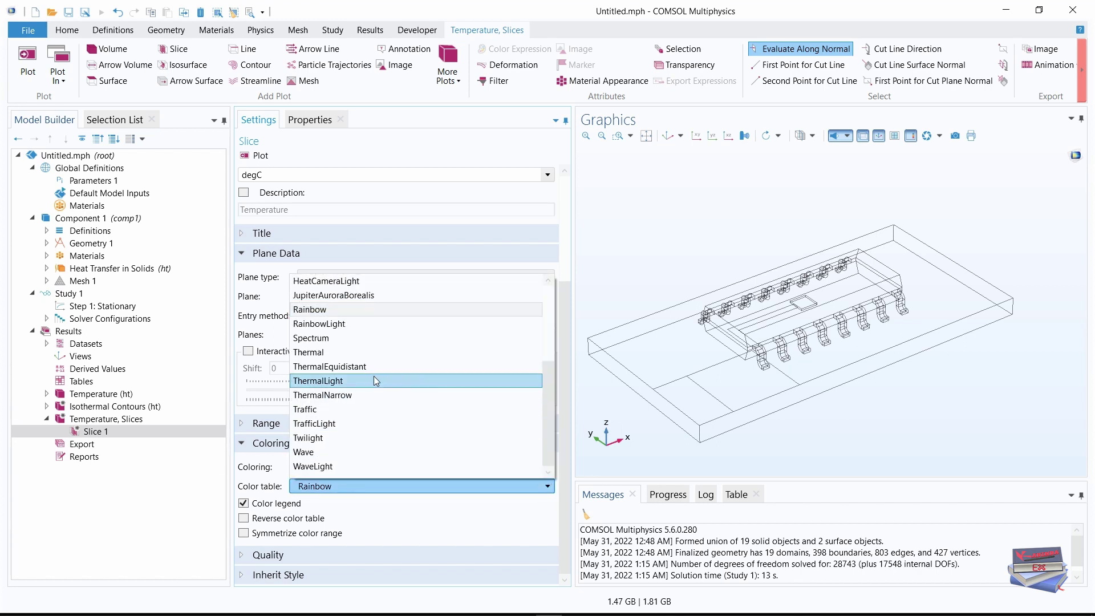
{"action": "left_click", "coordinate": [348, 380]}
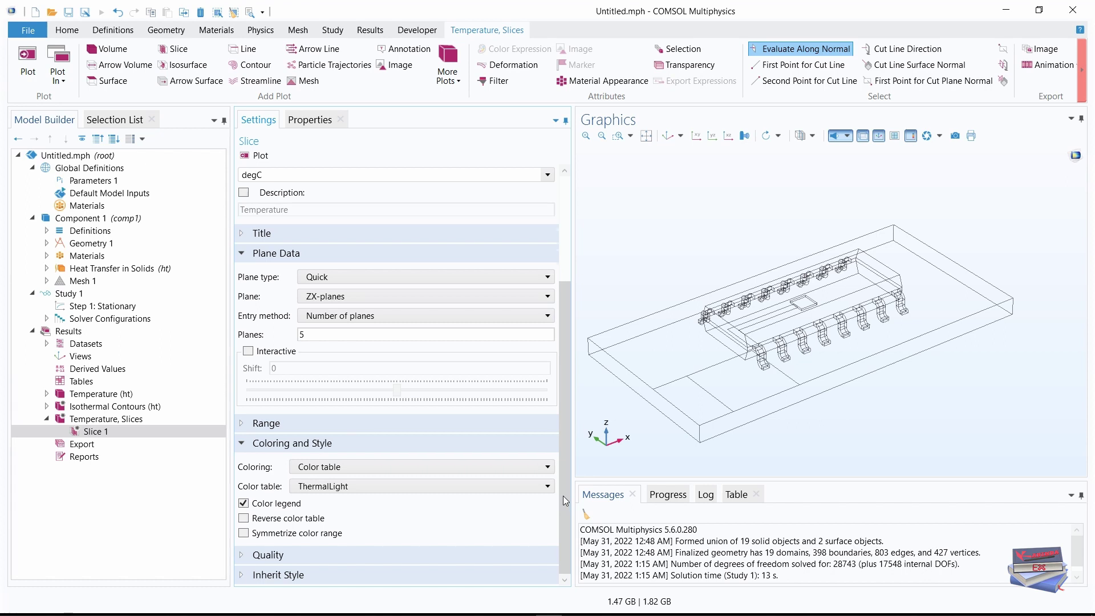
{"action": "left_click_drag", "start_coordinate": [563, 495], "coordinate": [566, 325]}
{"action": "left_click", "coordinate": [28, 63]}
{"action": "scroll", "coordinate": [373, 500], "scroll_direction": "down", "scroll_amount": 2}
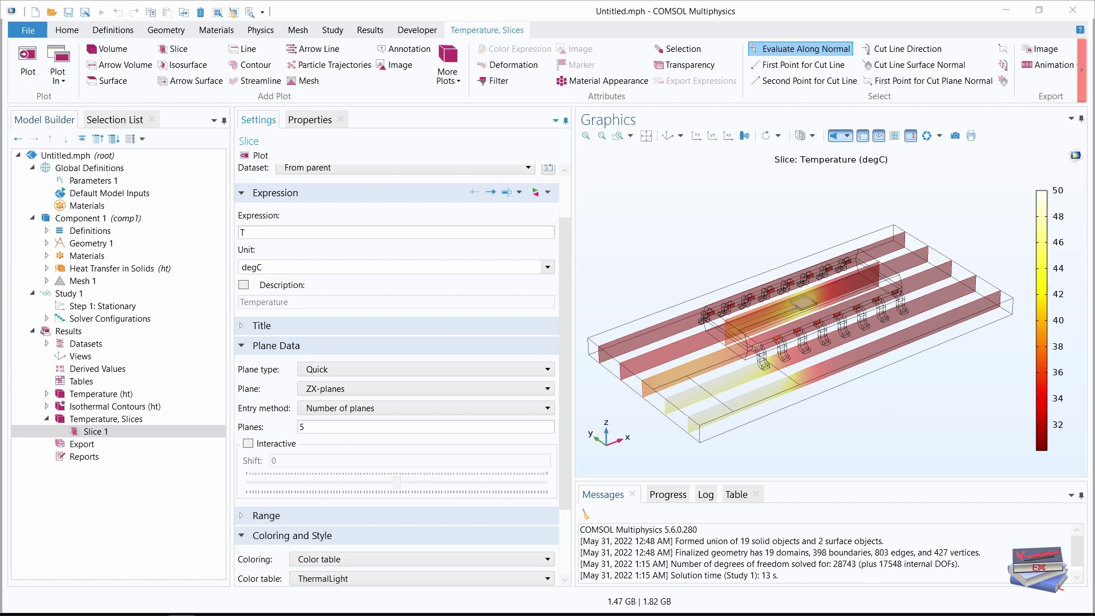
Add a 3D plot group labelled "Temperature, Chip Surface" to the results and disable plotting of its dataset edges
{"action": "left_click", "coordinate": [46, 419]}
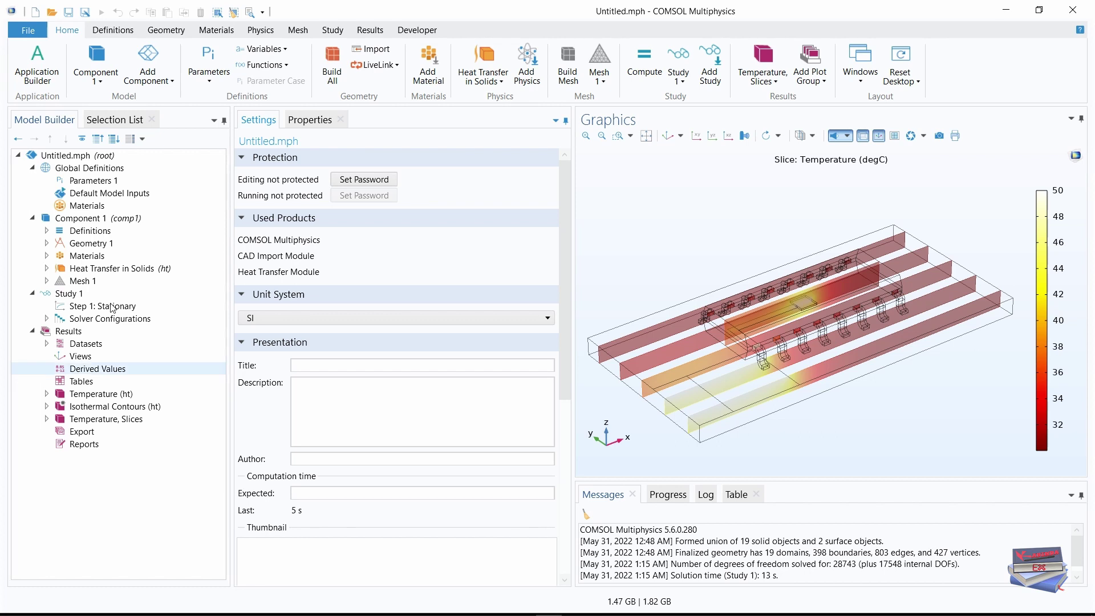
{"action": "left_click", "coordinate": [371, 33]}
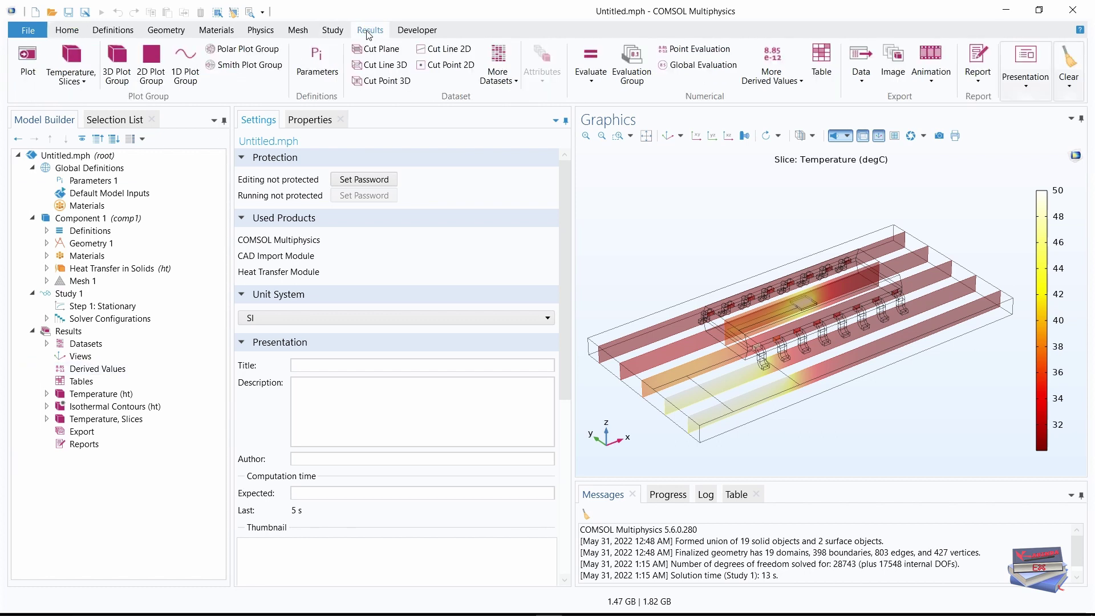
{"action": "left_click", "coordinate": [117, 65]}
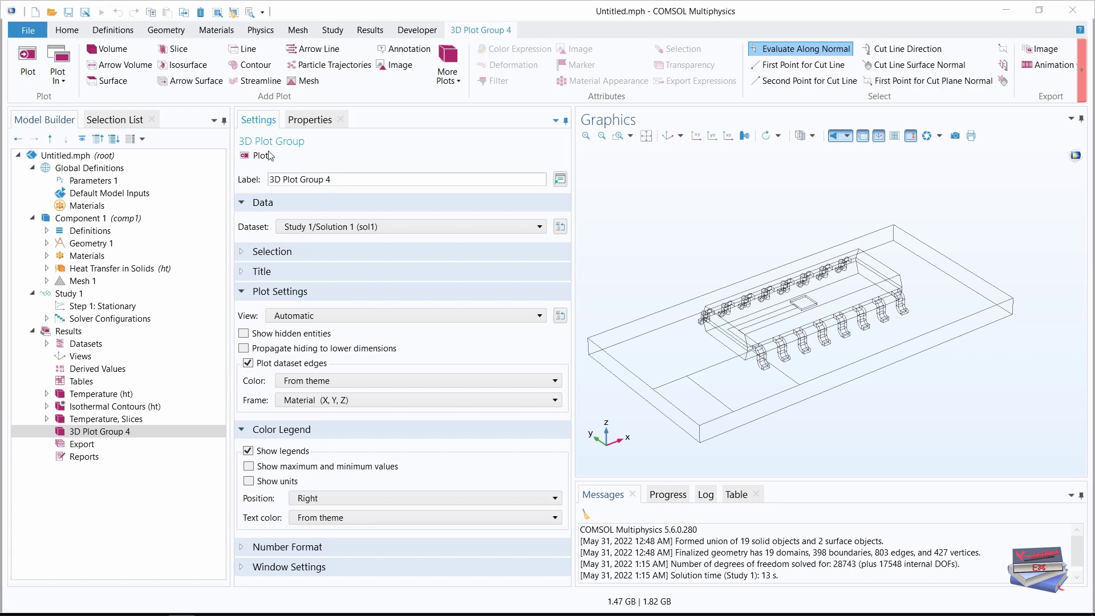
{"action": "left_click", "coordinate": [261, 181]}
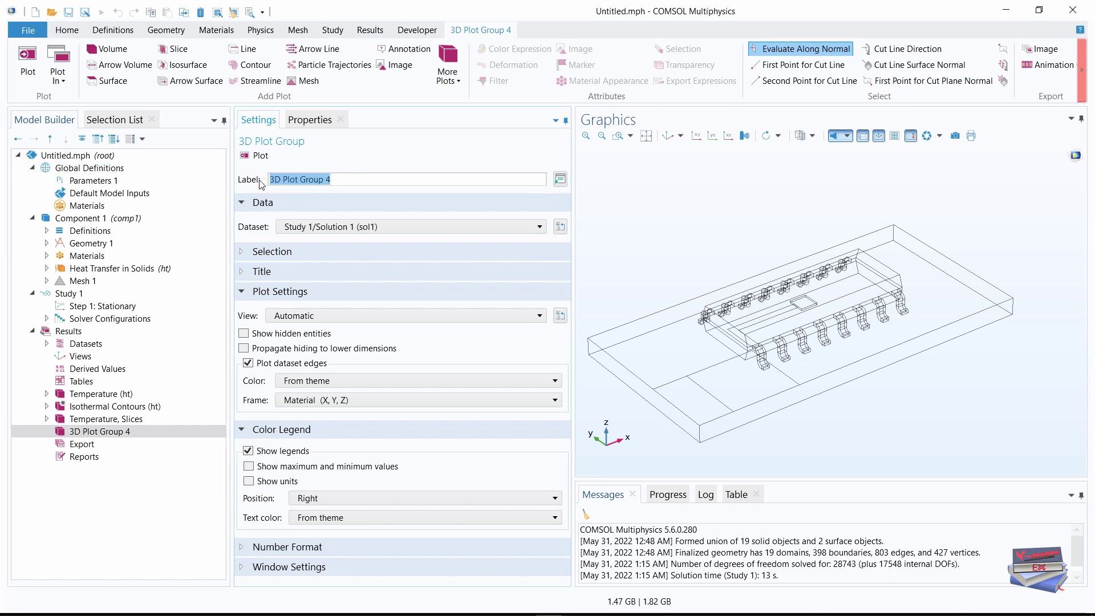
{"action": "type", "text": "Temperature, Chip Surface"}
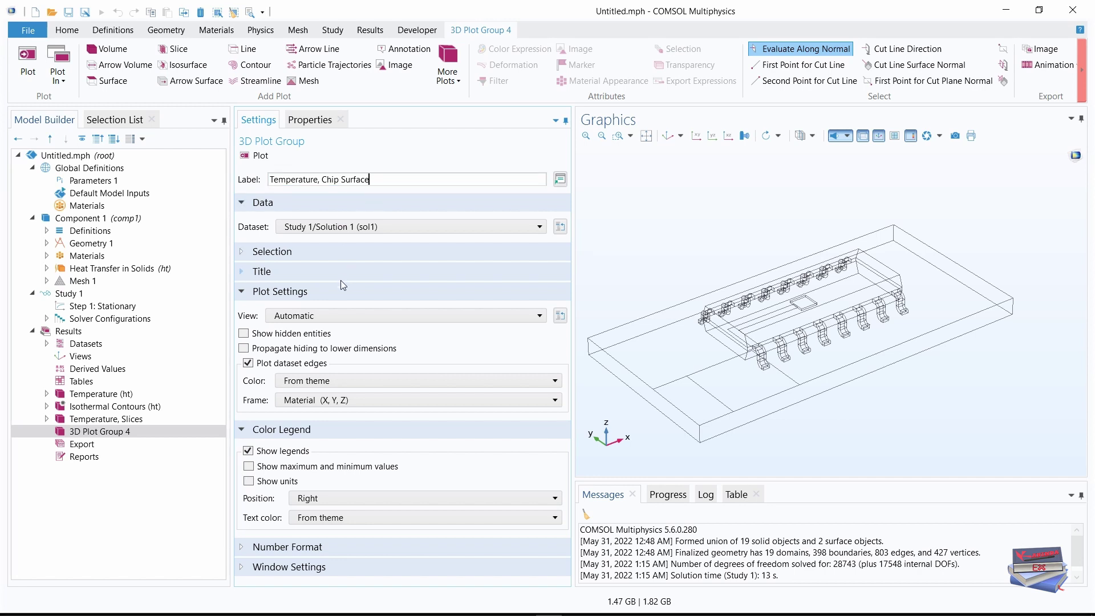
{"action": "left_click", "coordinate": [249, 365]}
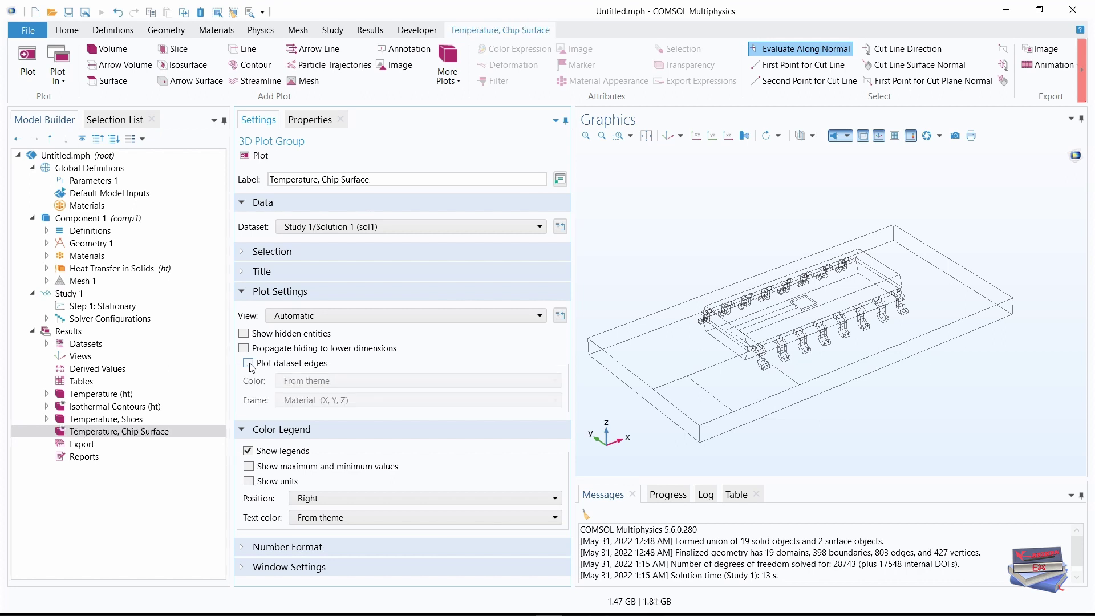
Add a surface plot to the Temperature, Chip Surface group with unit degC and the ThermalLight color table
{"action": "left_click", "coordinate": [126, 433]}
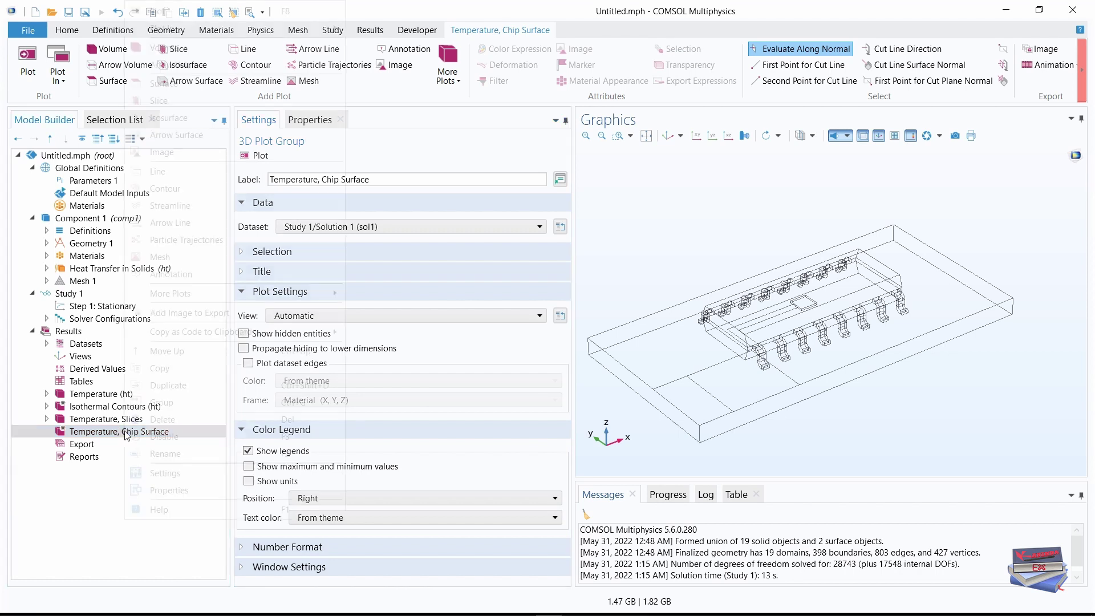
{"action": "right_click", "coordinate": [126, 434]}
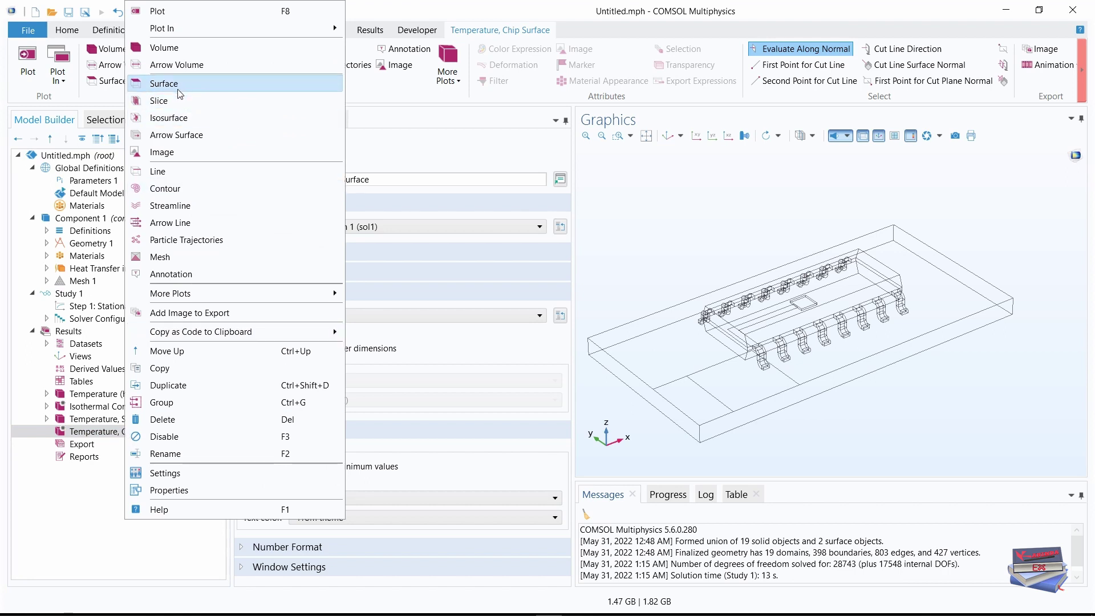
{"action": "key", "text": "Escape"}
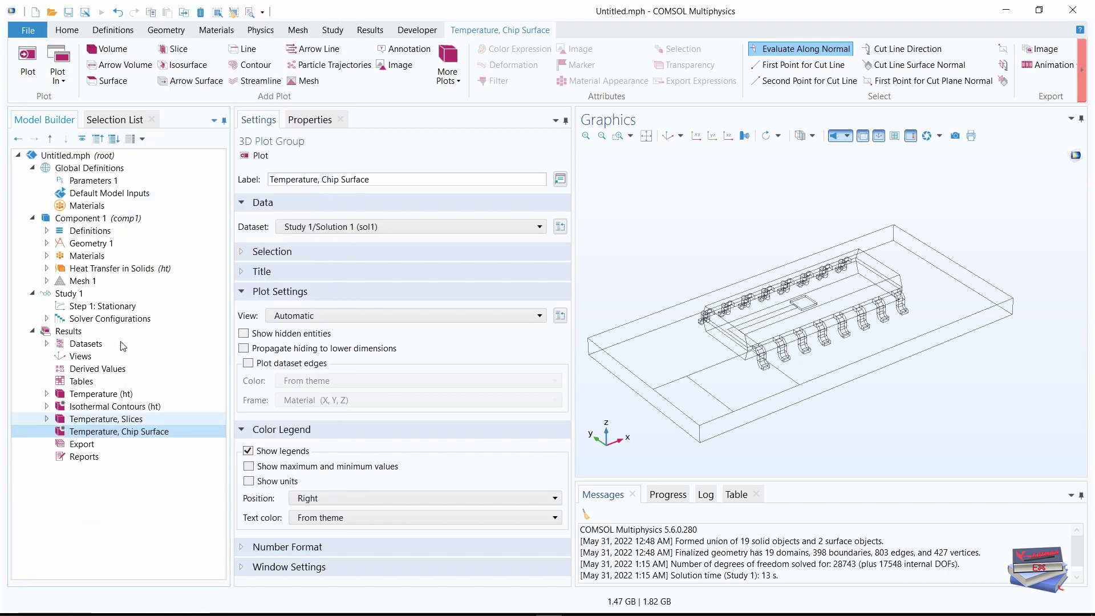
{"action": "left_click", "coordinate": [117, 86]}
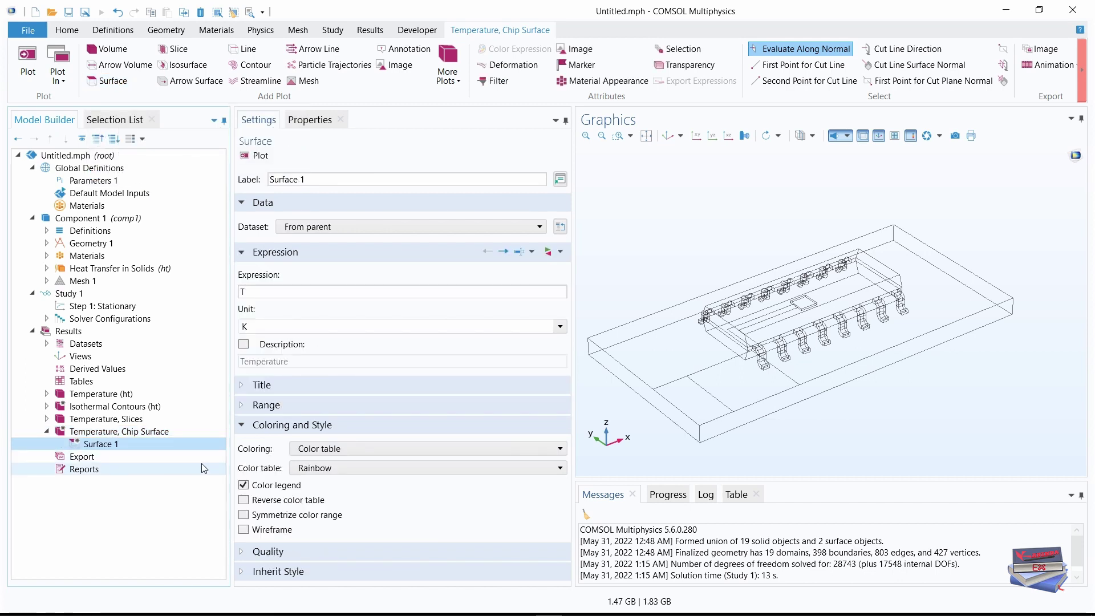
{"action": "left_click", "coordinate": [559, 326]}
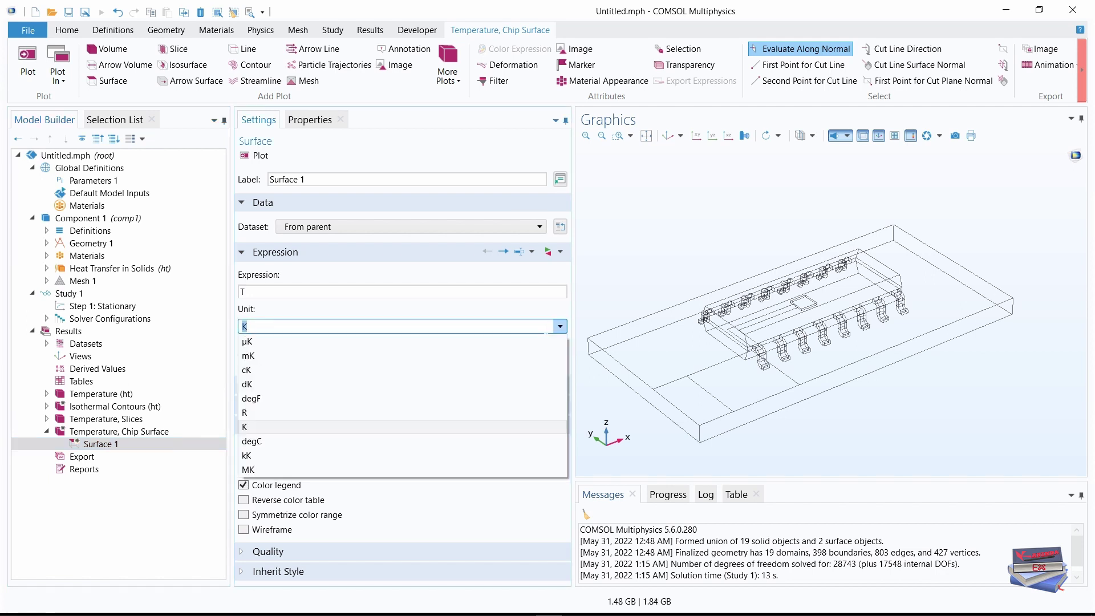
{"action": "left_click", "coordinate": [286, 441]}
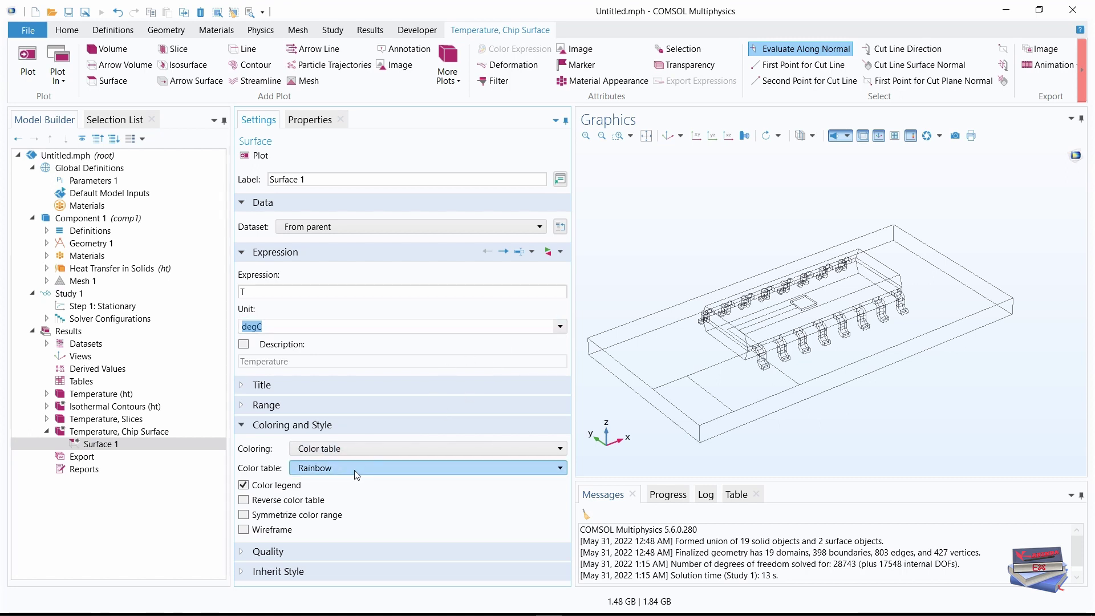
{"action": "left_click", "coordinate": [475, 468]}
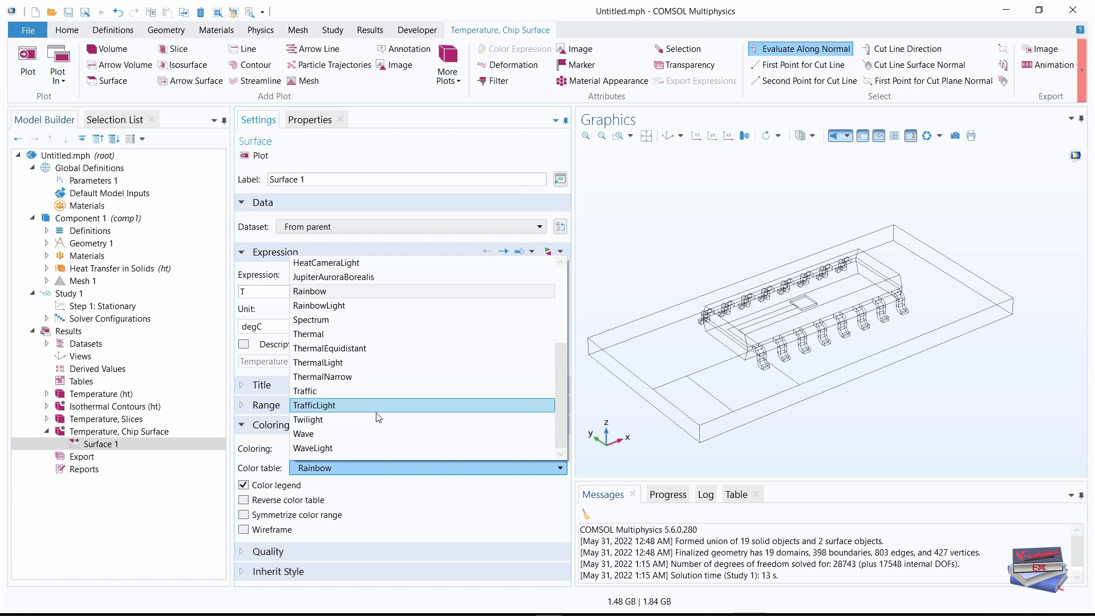
{"action": "left_click", "coordinate": [351, 363]}
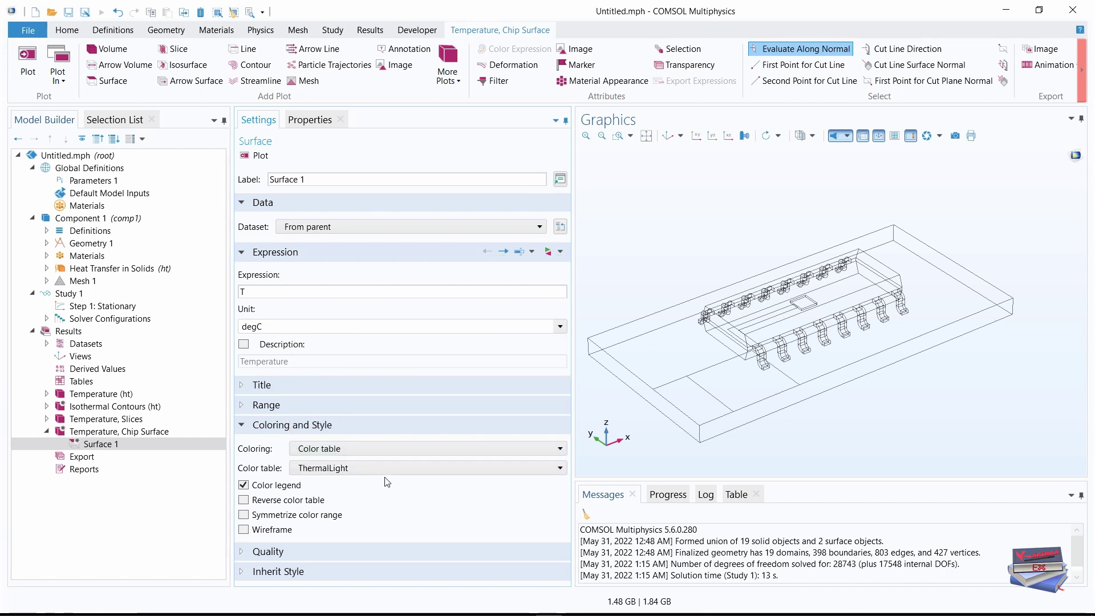
Add a selection to Surface 1 of the Temperature, Chip Surface group and restrict it to boundary 195
{"action": "left_click", "coordinate": [679, 49]}
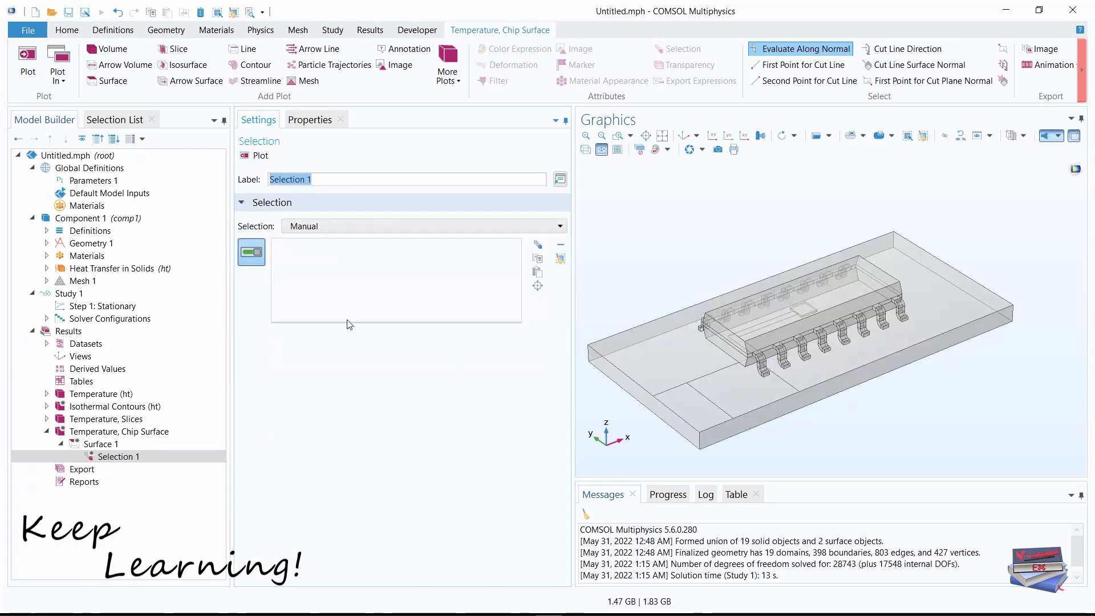
{"action": "left_click", "coordinate": [111, 121]}
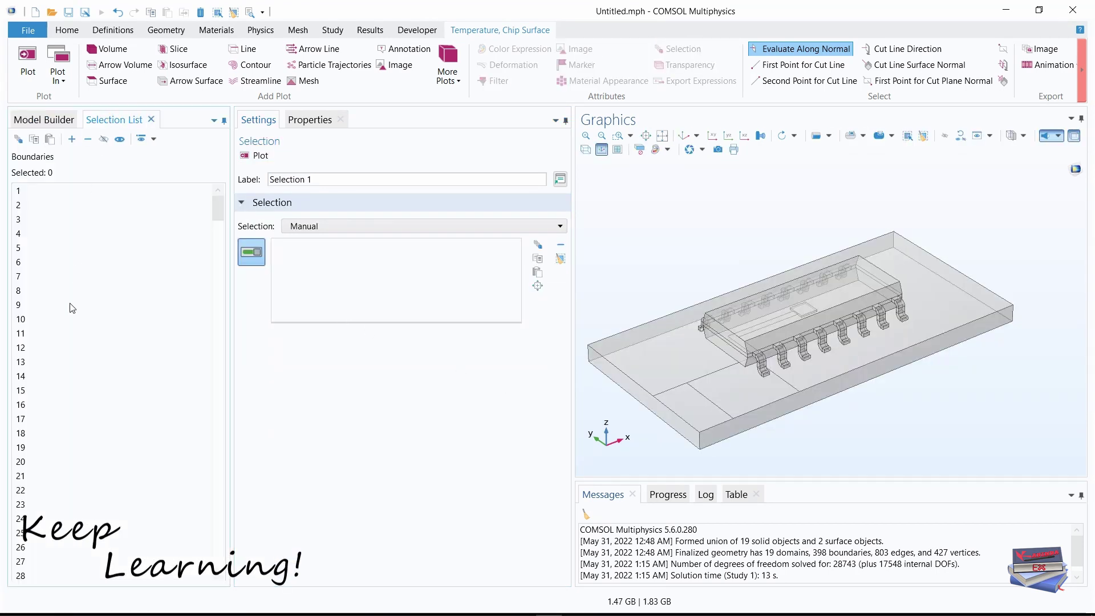
{"action": "scroll", "coordinate": [74, 328], "scroll_direction": "down", "scroll_amount": 14}
{"action": "scroll", "coordinate": [74, 328], "scroll_direction": "down", "scroll_amount": 20}
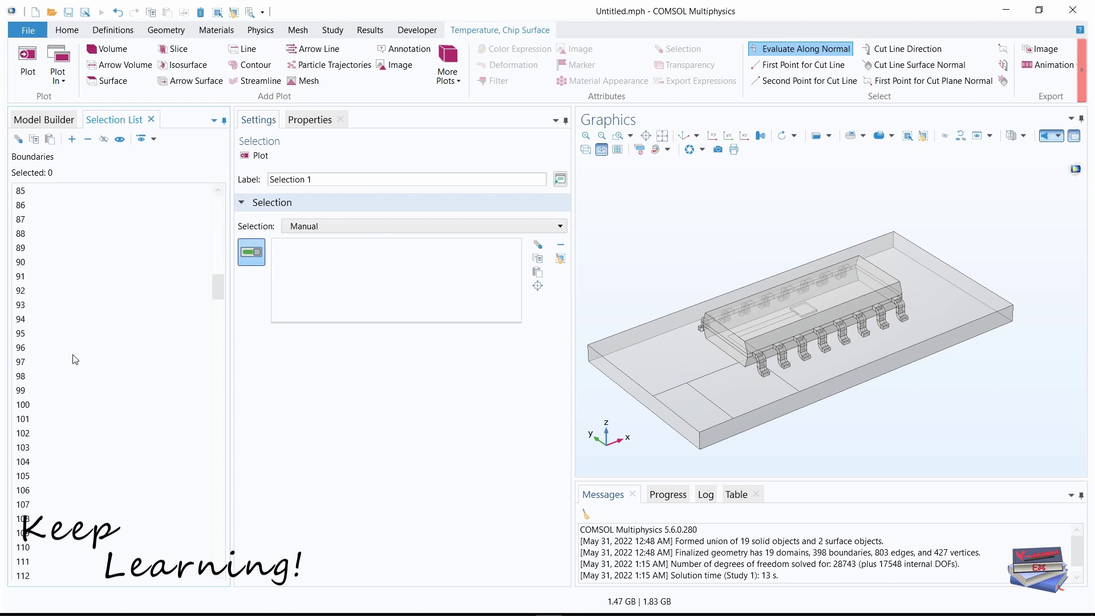
{"action": "scroll", "coordinate": [75, 359], "scroll_direction": "down", "scroll_amount": 6}
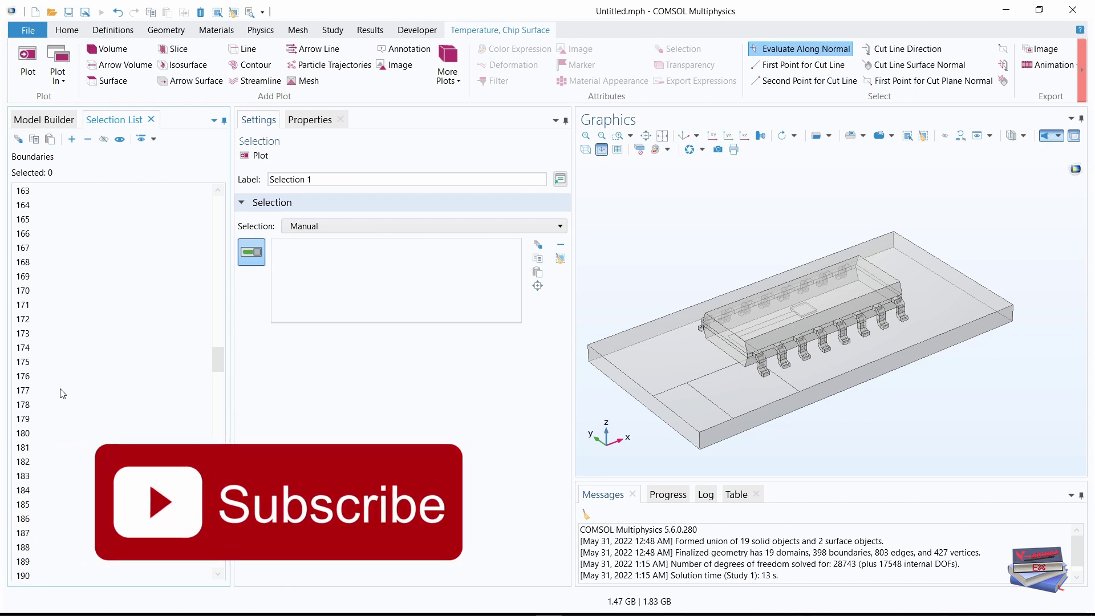
{"action": "scroll", "coordinate": [57, 390], "scroll_direction": "down", "scroll_amount": 10}
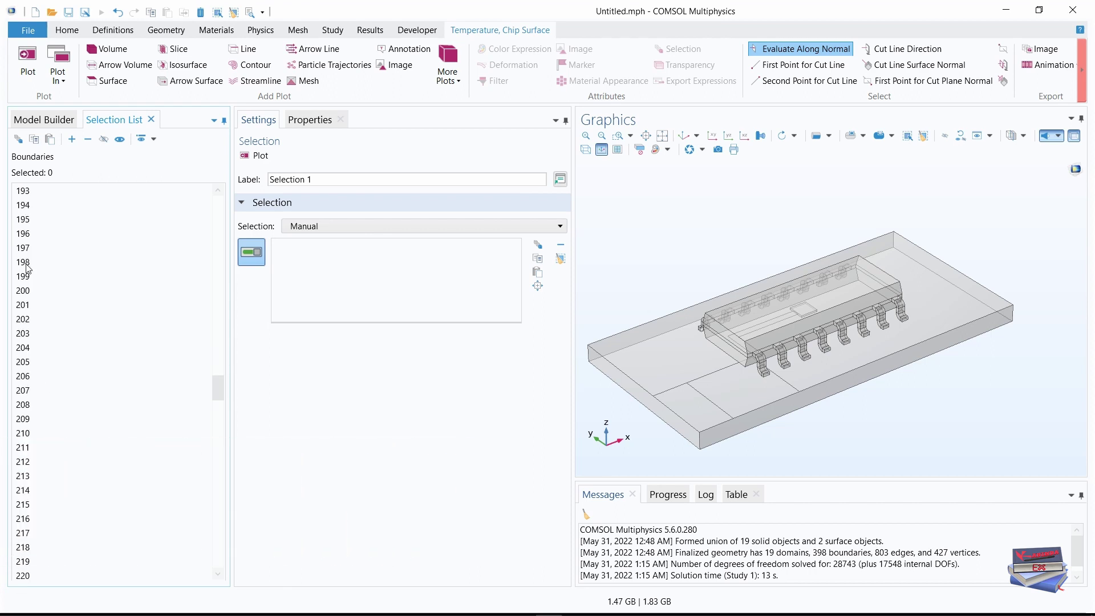
{"action": "left_click", "coordinate": [27, 220]}
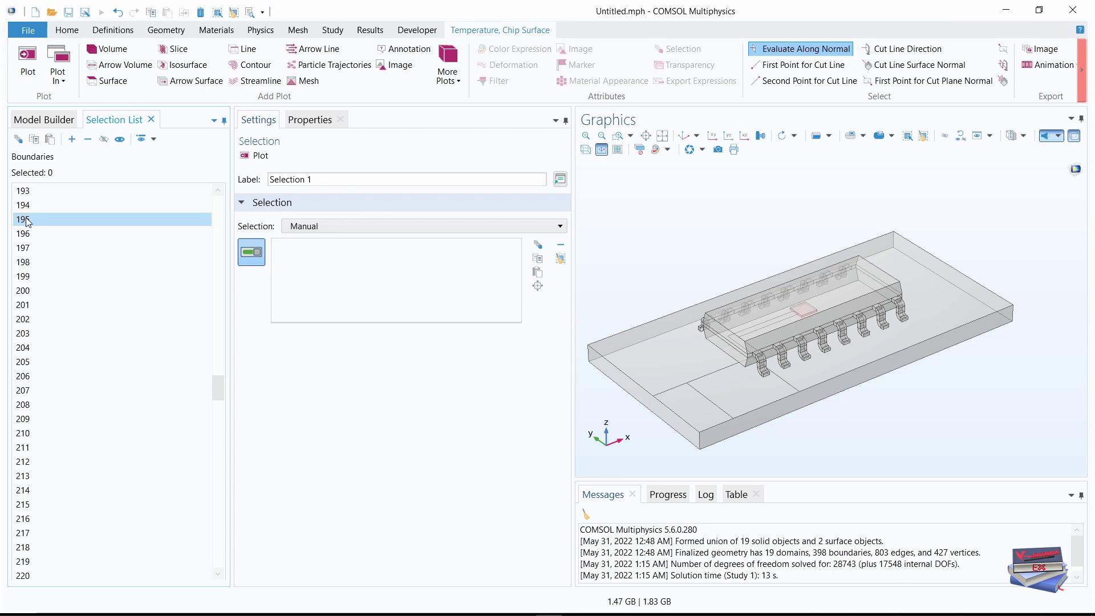
{"action": "left_click", "coordinate": [75, 139]}
{"action": "left_click", "coordinate": [42, 119]}
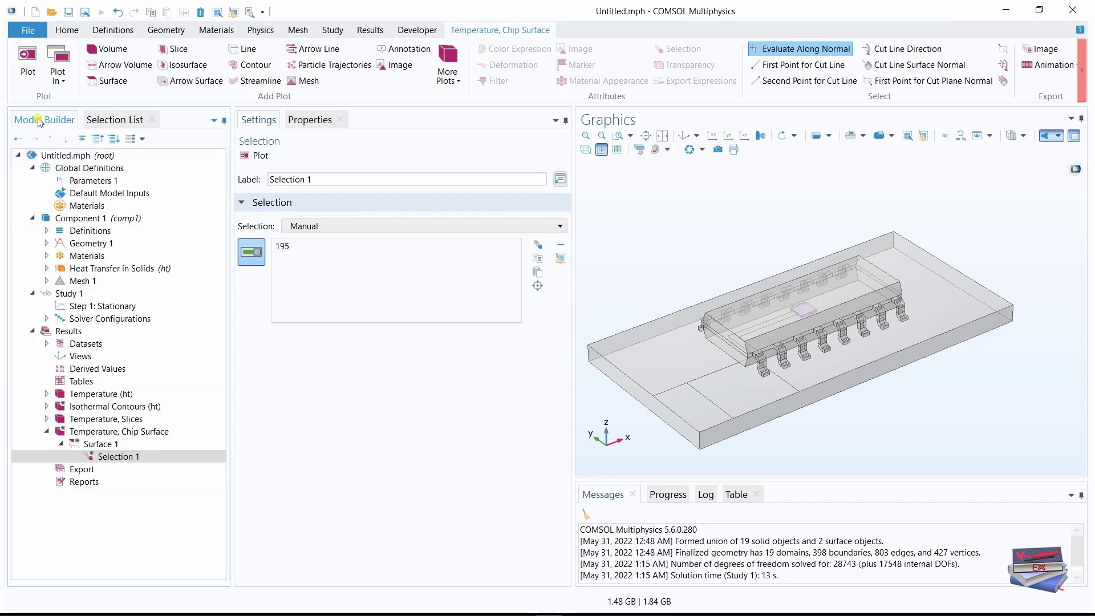
Plot the temperature on the chip surface and switch off transparency
{"action": "scroll", "coordinate": [741, 268], "scroll_direction": "up", "scroll_amount": 5}
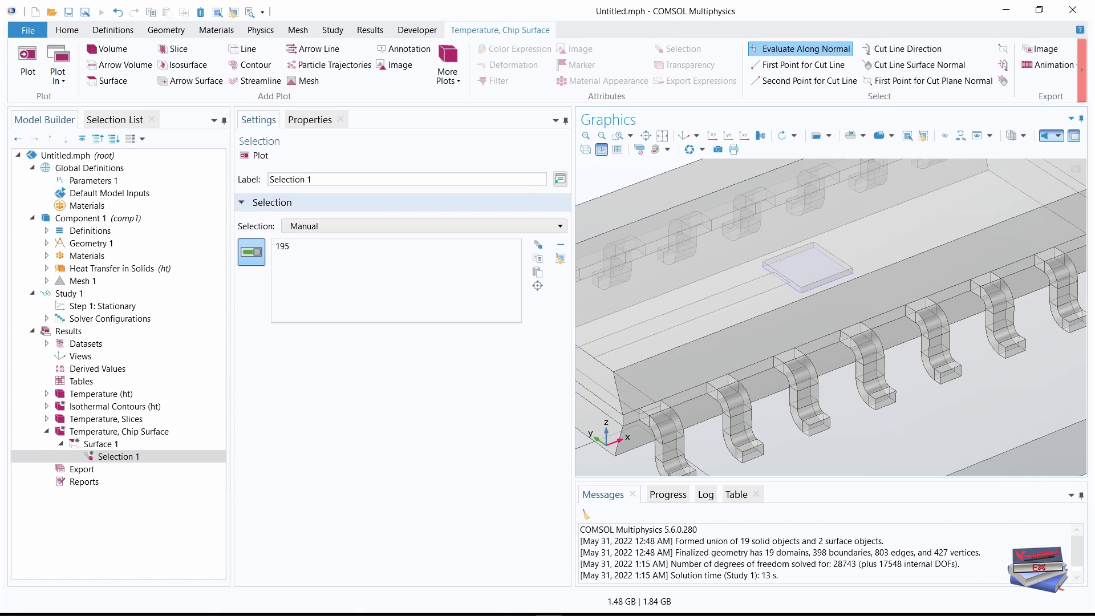
{"action": "left_click", "coordinate": [28, 59]}
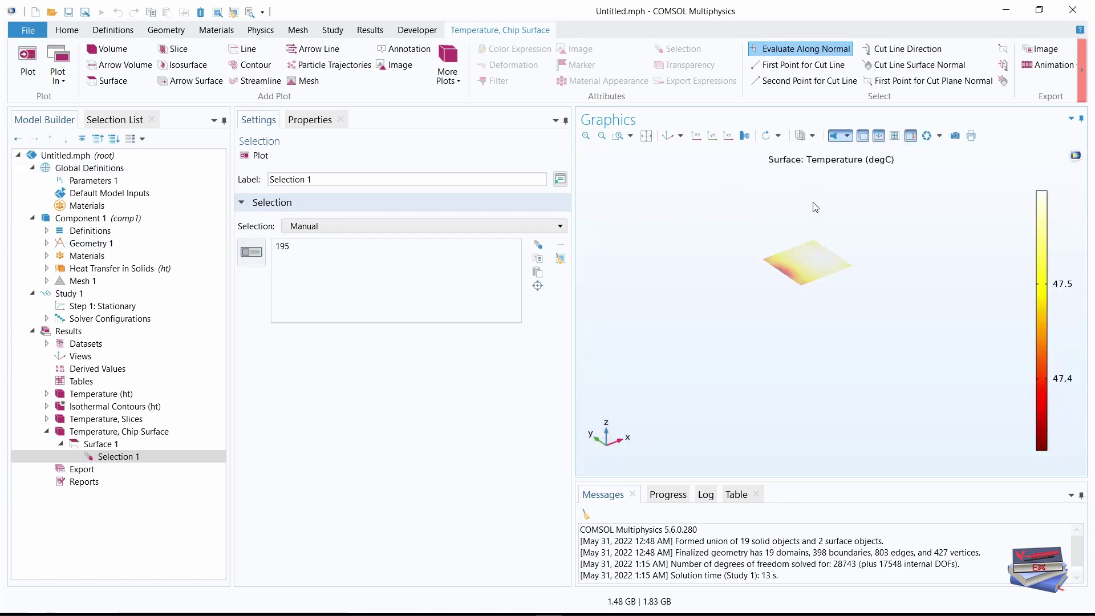
{"action": "left_click", "coordinate": [867, 141]}
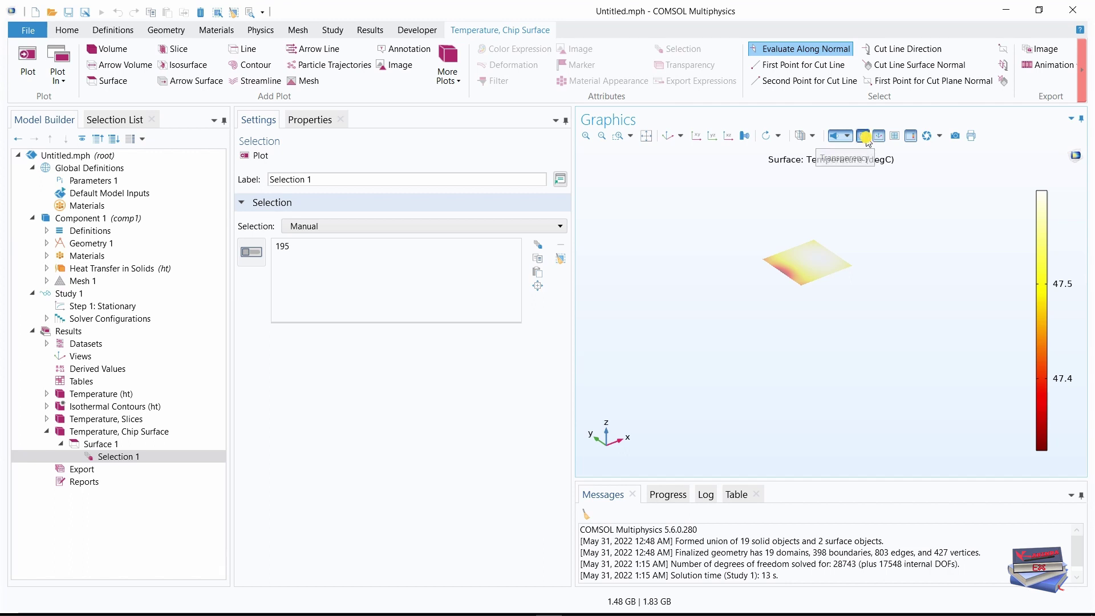
{"action": "left_click", "coordinate": [670, 141]}
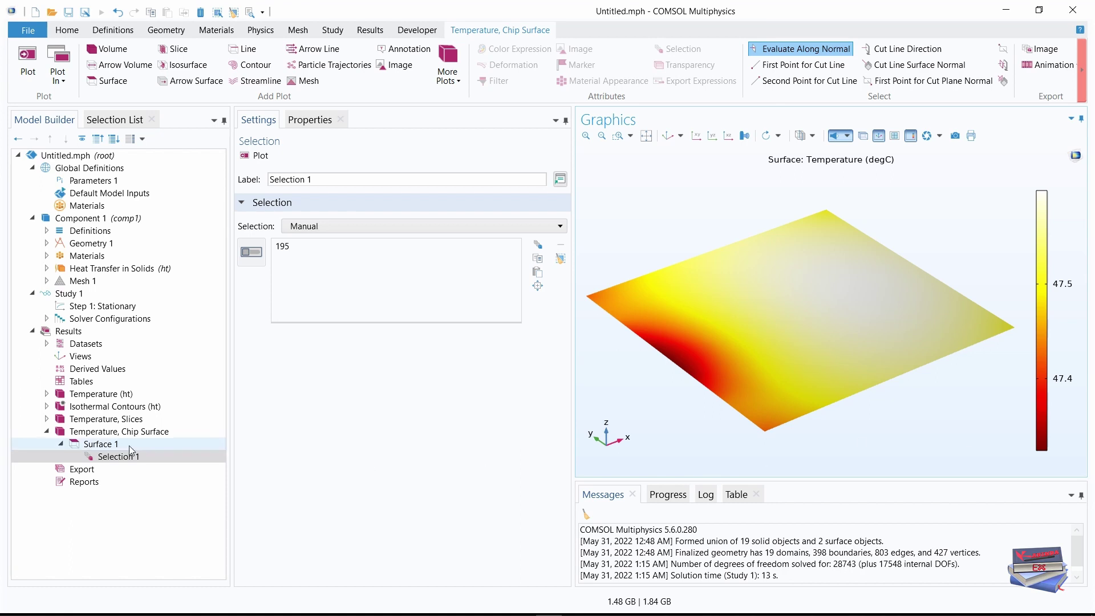
Review the Temperature, Slices and Temperature (ht) plots without transparency
{"action": "left_click", "coordinate": [98, 419]}
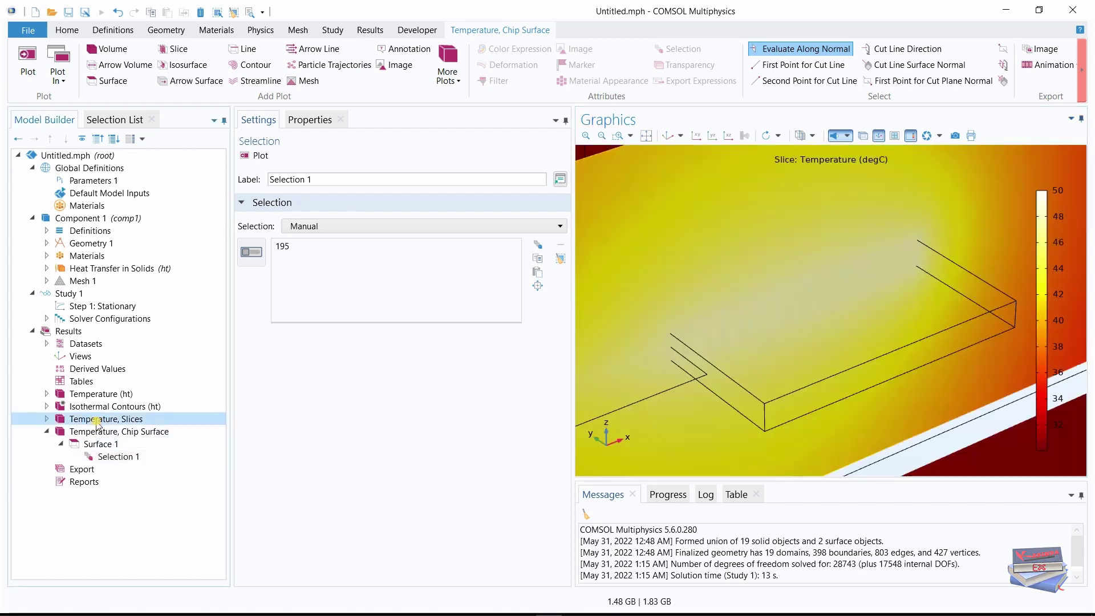
{"action": "left_click", "coordinate": [649, 141]}
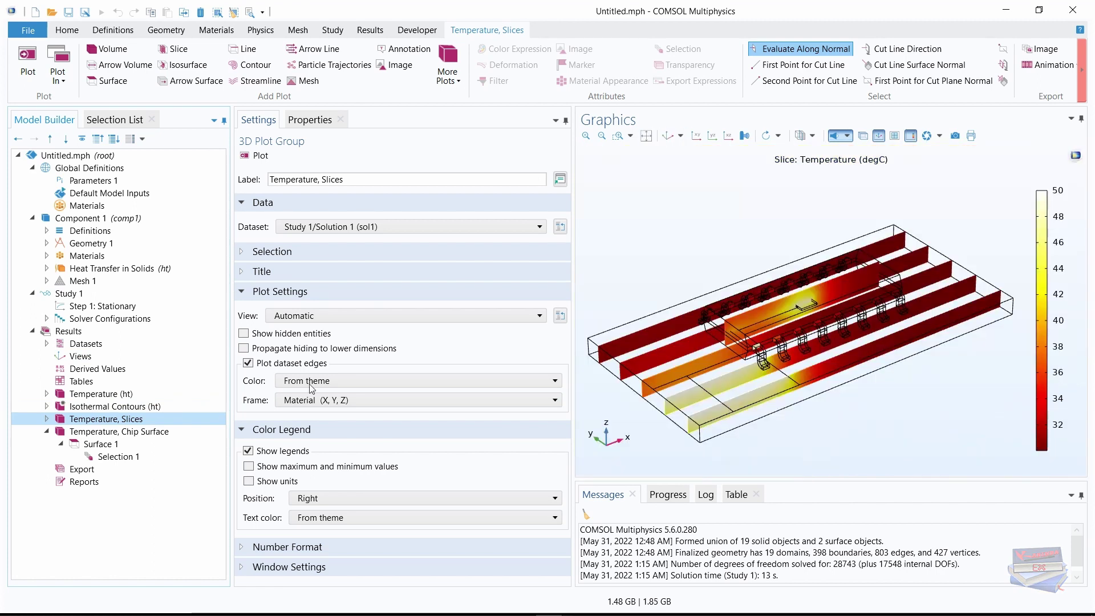
{"action": "left_click", "coordinate": [96, 394]}
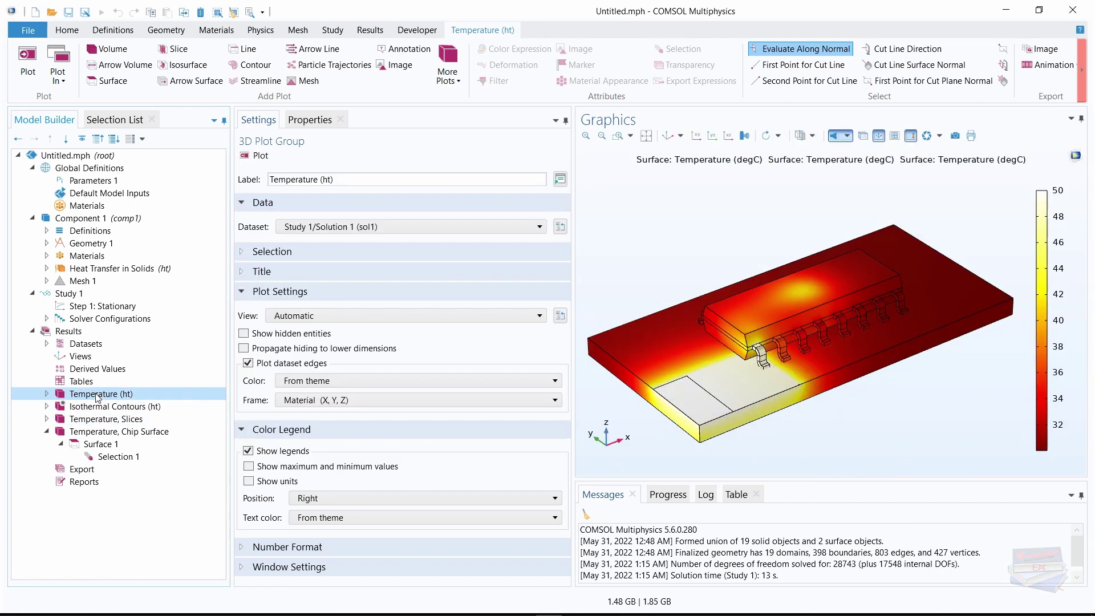